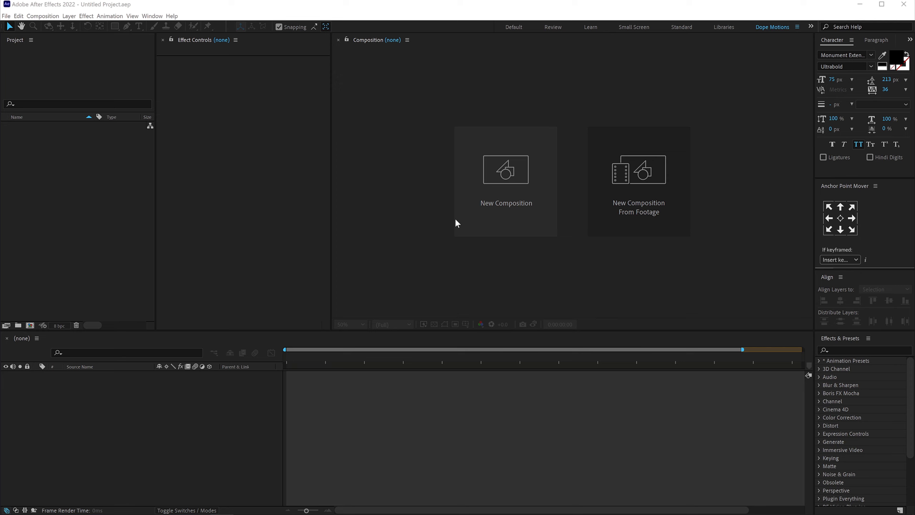
Step: Create a composition named Render, 2000 by 2500 px, at 30 fps and 10 seconds long
{"action": "left_click", "coordinate": [510, 202]}
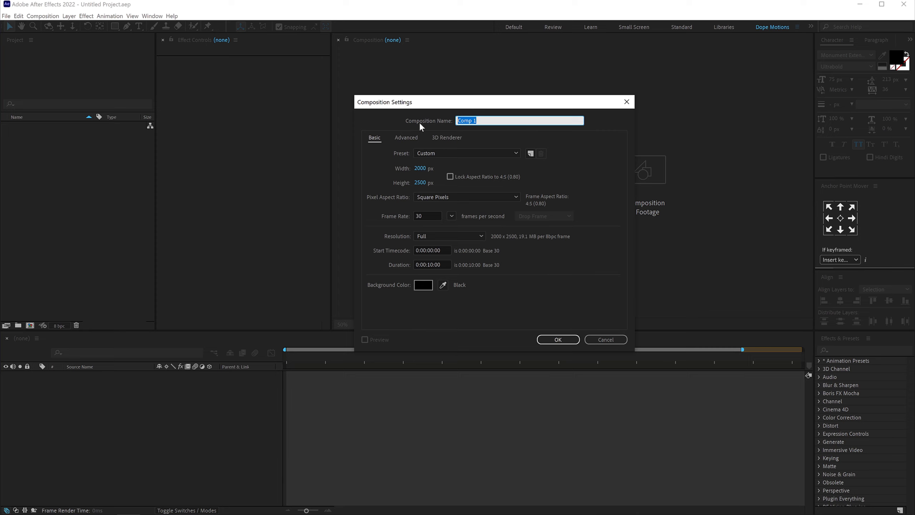
{"action": "type", "text": "Render"}
{"action": "left_click", "coordinate": [443, 263]}
{"action": "left_click", "coordinate": [558, 339]}
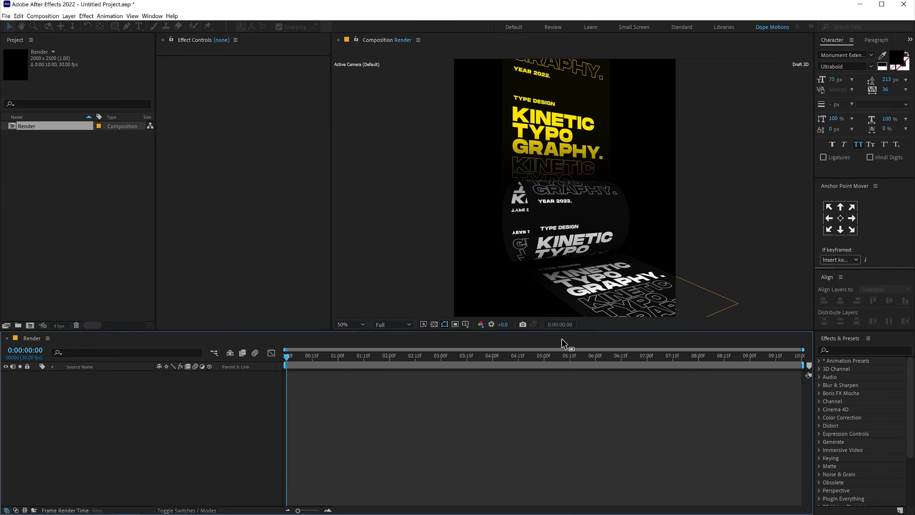
Step: Create a second composition named Text, 1920 by 1920 px, at 30 fps and 10 seconds long
{"action": "left_click", "coordinate": [18, 309]}
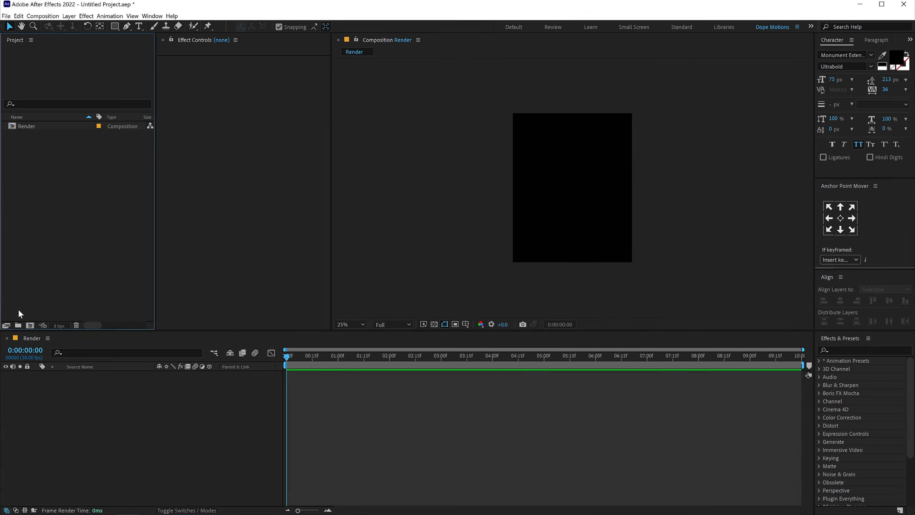
{"action": "left_click", "coordinate": [31, 325]}
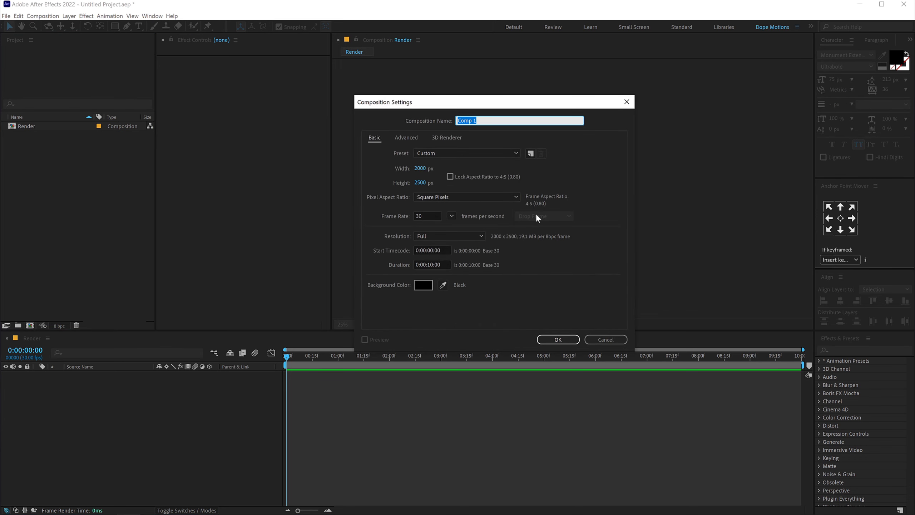
{"action": "type", "text": "Text"}
{"action": "left_click", "coordinate": [420, 168]}
{"action": "type", "text": "1920"}
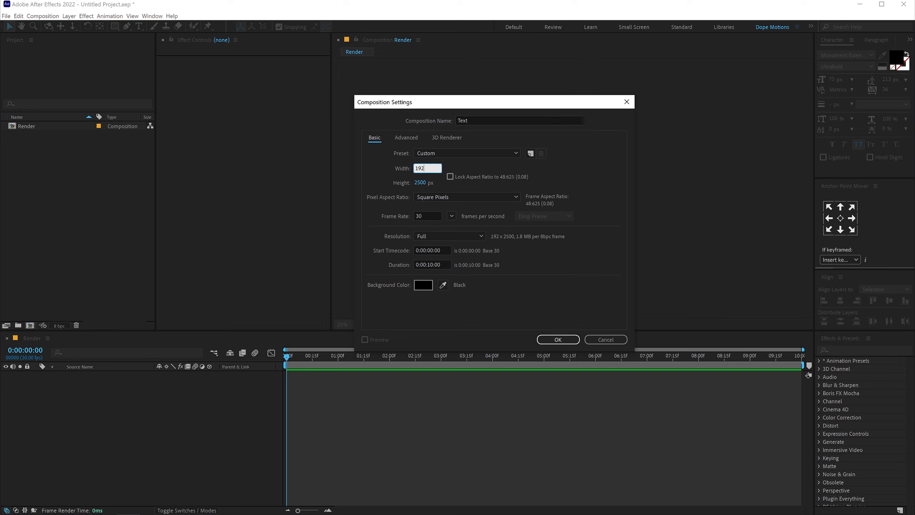
{"action": "left_click", "coordinate": [422, 182]}
{"action": "type", "text": "1920"}
{"action": "left_click", "coordinate": [557, 340]}
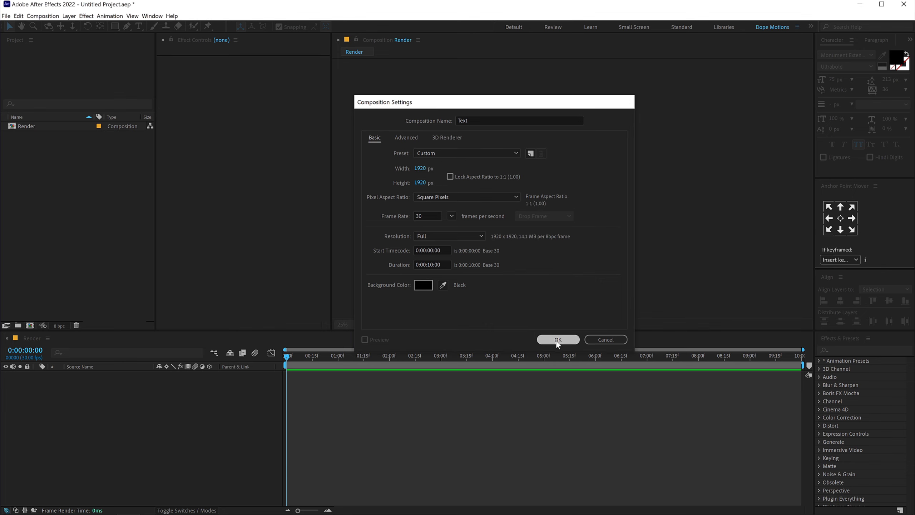
Step: Add a text layer in the Text composition reading KINETIC, TYPO, GRAPHY on three lines
{"action": "key", "text": "ctrl+t"}
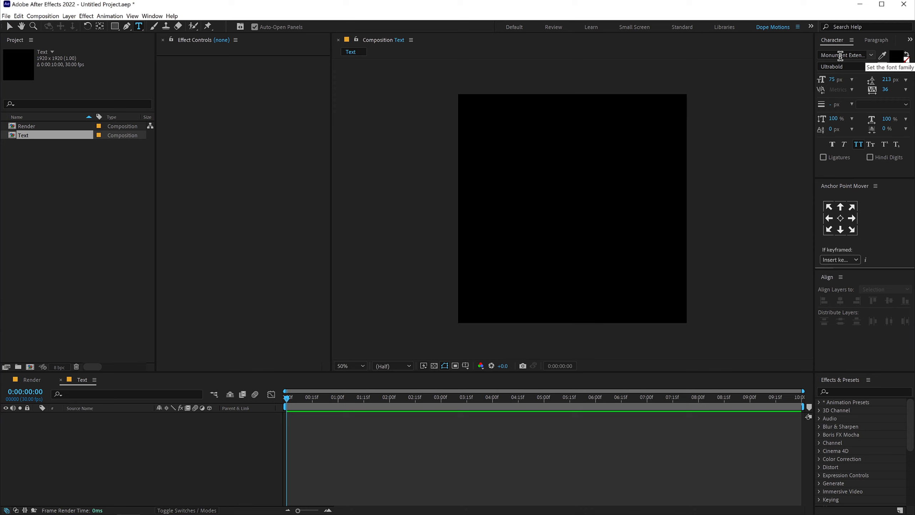
{"action": "left_click", "coordinate": [497, 158]}
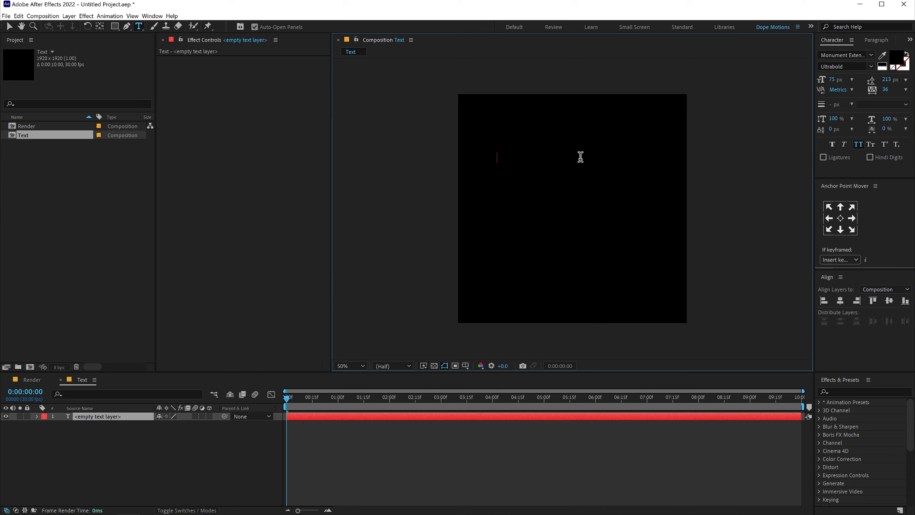
{"action": "type", "text": "KINETIC TYPO GRAPHY"}
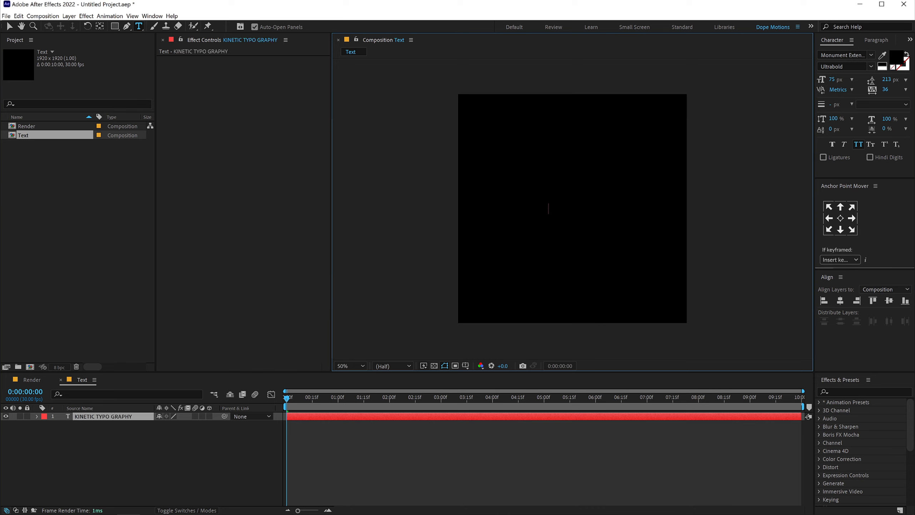
{"action": "left_click", "coordinate": [11, 27]}
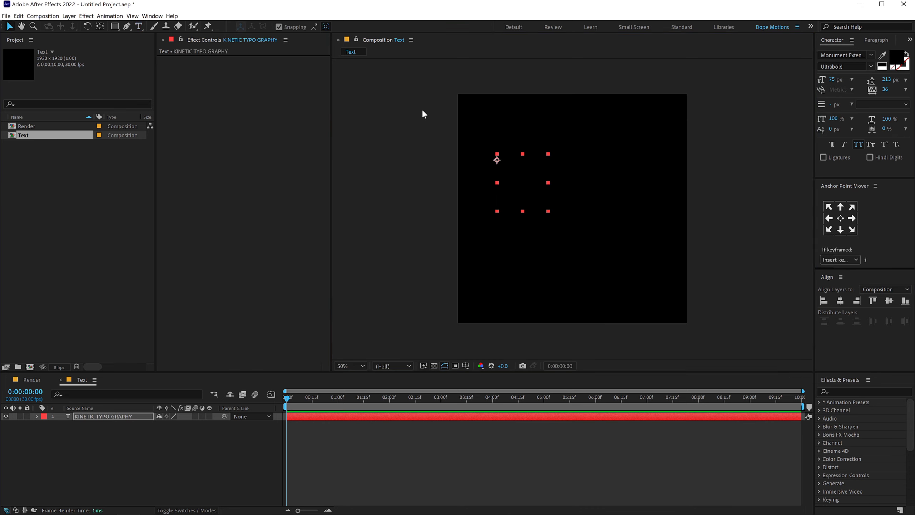
Step: Set the text layer's fill color to off-white and get the viewer to redraw it
{"action": "left_click", "coordinate": [896, 56]}
{"action": "left_click", "coordinate": [322, 286]}
{"action": "left_click", "coordinate": [280, 250]}
{"action": "left_click", "coordinate": [486, 256]}
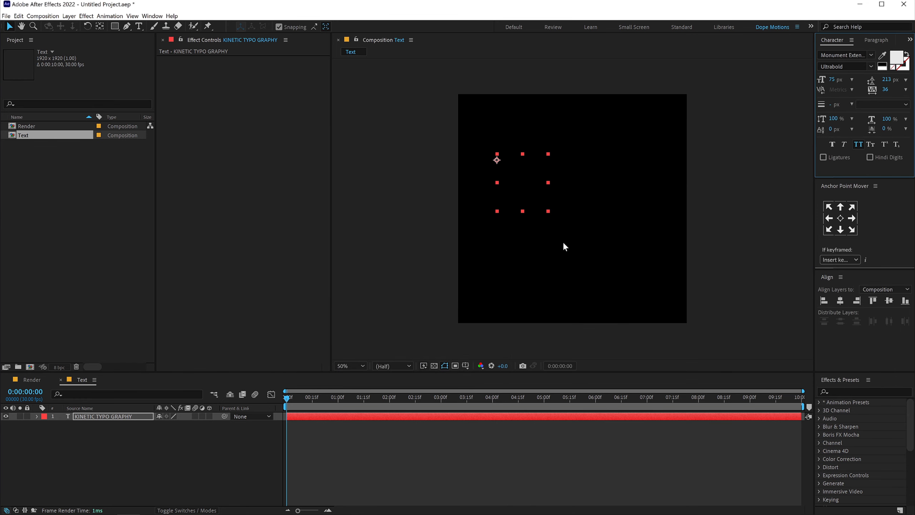
{"action": "left_click", "coordinate": [595, 204]}
{"action": "key", "text": "Caps_Lock"}
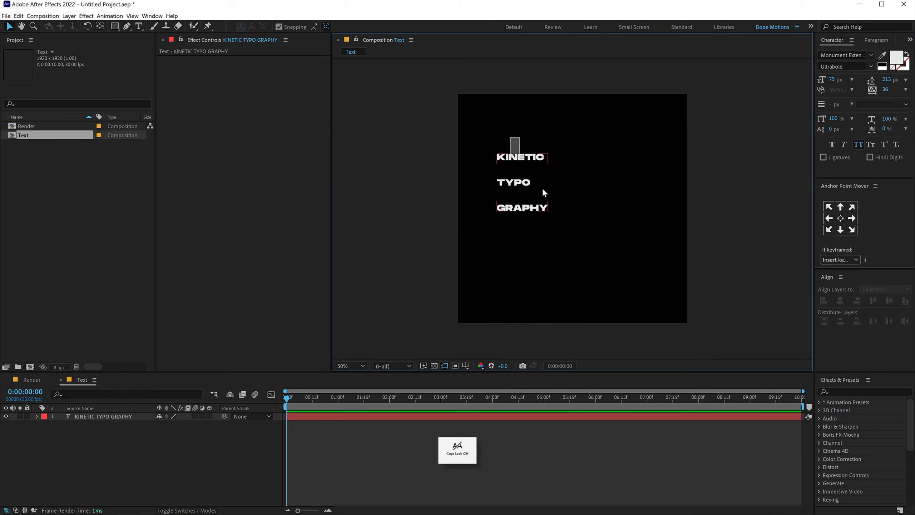
Step: Enlarge the KINETIC TYPO GRAPHY text to a 274 px font size with 222 px leading
{"action": "left_click", "coordinate": [543, 189]}
{"action": "left_click_drag", "start_coordinate": [832, 80], "coordinate": [904, 77]}
{"action": "left_click", "coordinate": [548, 169]}
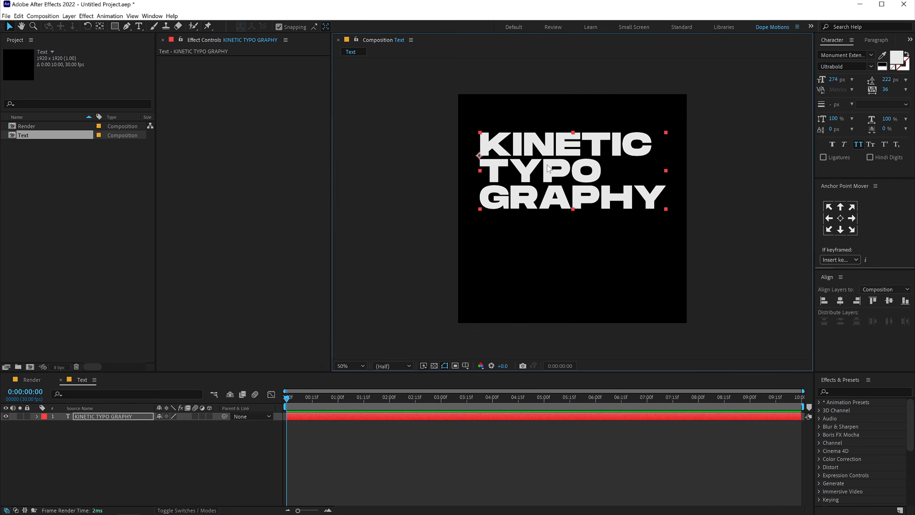
Step: Duplicate the text block directly below the original and turn the copy into outline-only text with a 4 px stroke
{"action": "key", "text": "ctrl+d"}
{"action": "left_click_drag", "start_coordinate": [543, 179], "coordinate": [545, 263]}
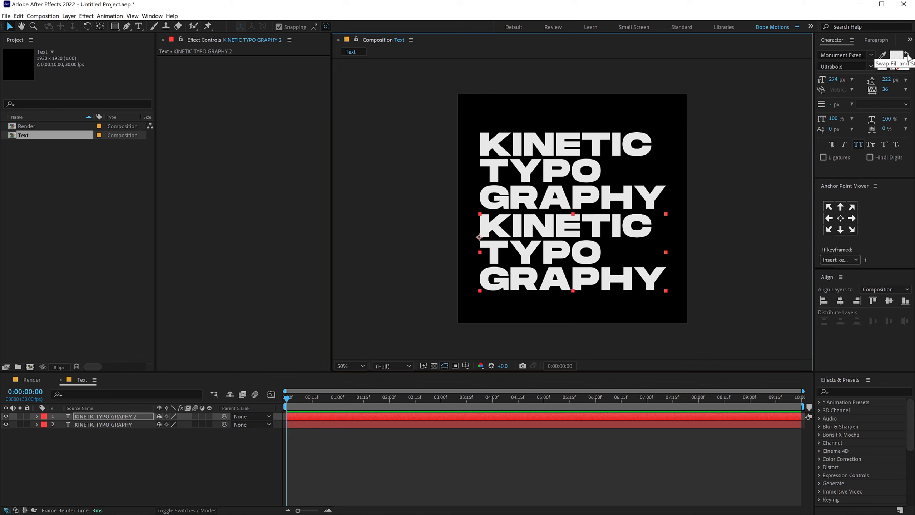
{"action": "left_click", "coordinate": [906, 55]}
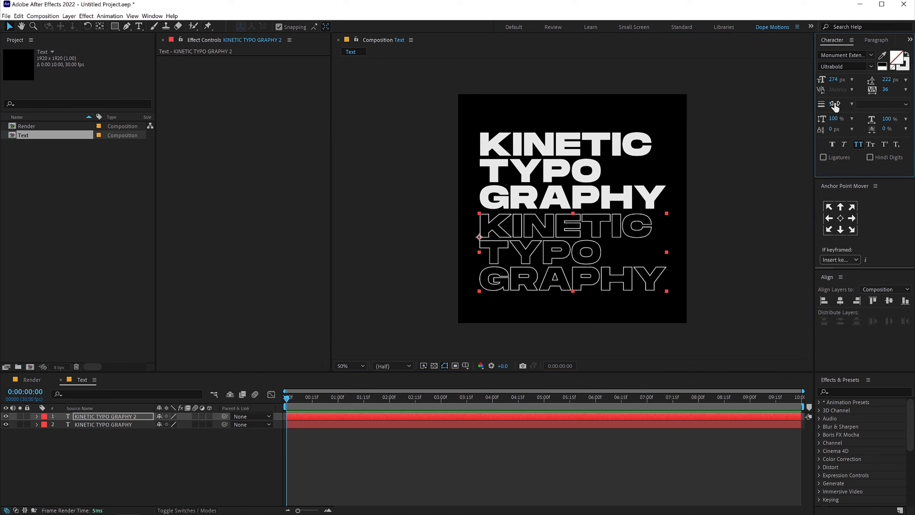
{"action": "left_click_drag", "start_coordinate": [835, 106], "coordinate": [832, 103]}
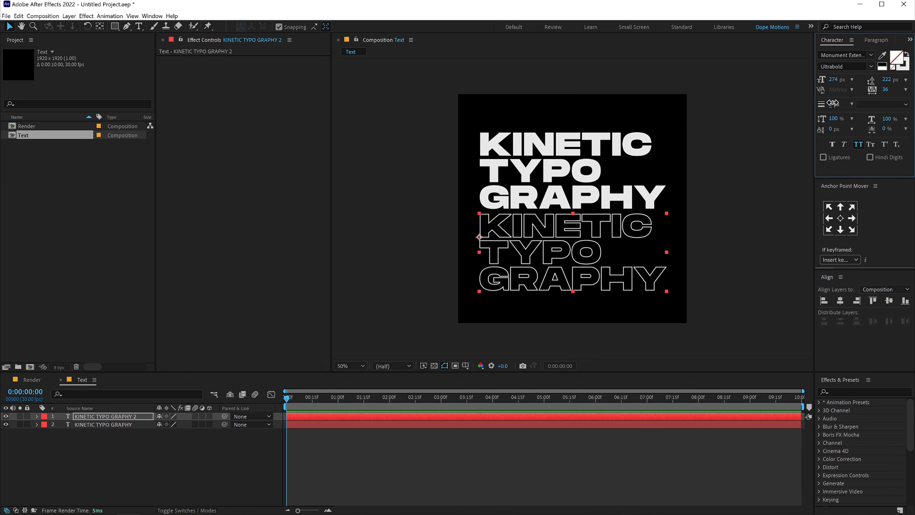
{"action": "left_click_drag", "start_coordinate": [833, 107], "coordinate": [776, 147]}
{"action": "left_click", "coordinate": [776, 147]}
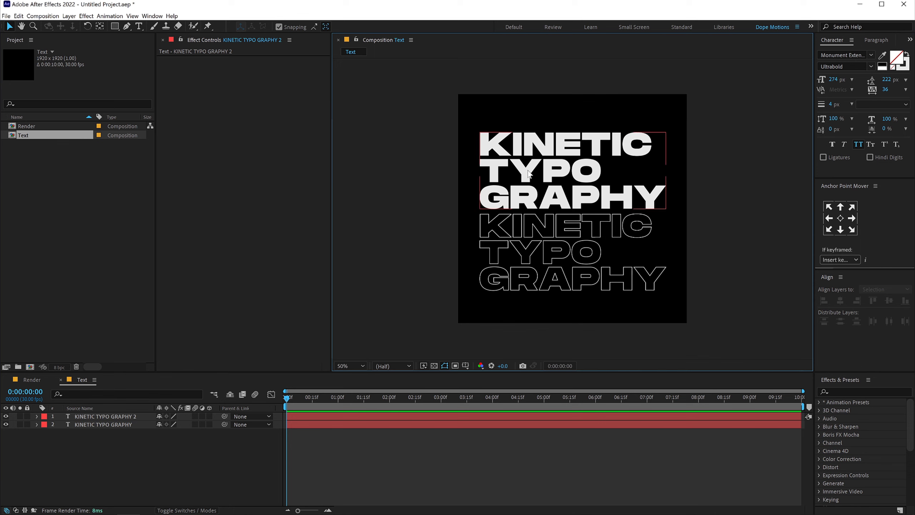
{"action": "left_click", "coordinate": [533, 266]}
{"action": "left_click", "coordinate": [729, 209]}
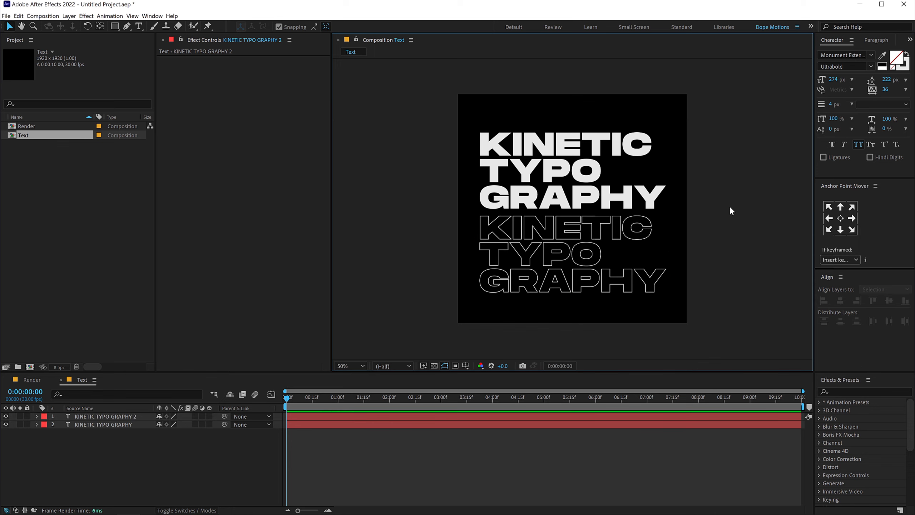
Step: Duplicate the filled text block, place the copy at the top of the frame and set its font size to 94 px
{"action": "left_click", "coordinate": [533, 164]}
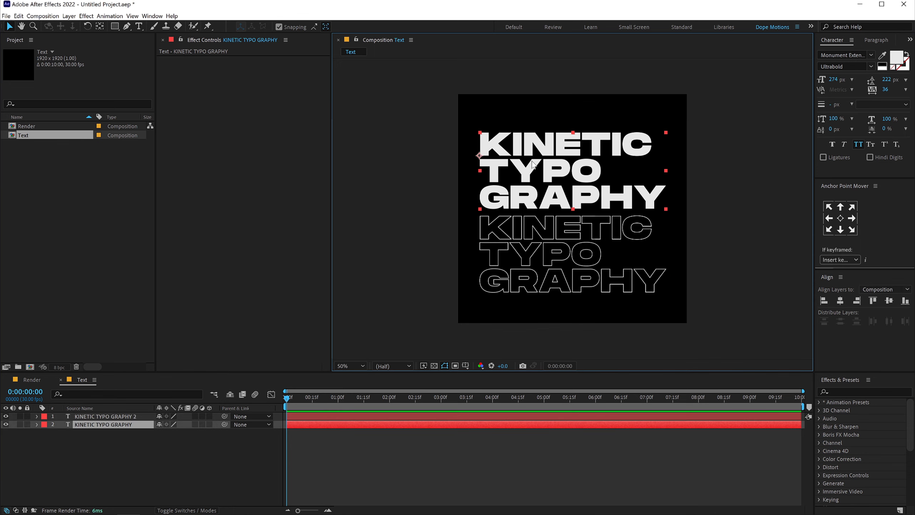
{"action": "key", "text": "ctrl+d"}
{"action": "left_click_drag", "start_coordinate": [553, 180], "coordinate": [547, 115]}
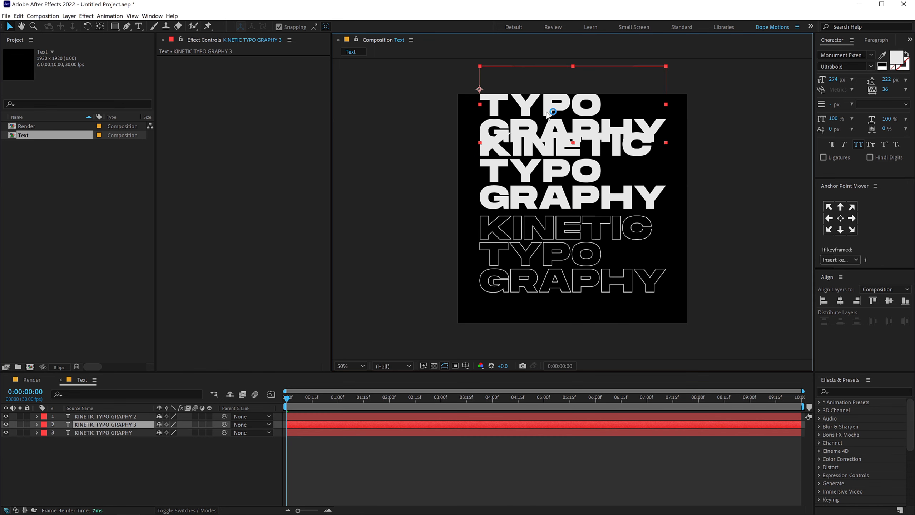
{"action": "left_click_drag", "start_coordinate": [832, 80], "coordinate": [762, 92]}
{"action": "left_click_drag", "start_coordinate": [512, 112], "coordinate": [510, 132]}
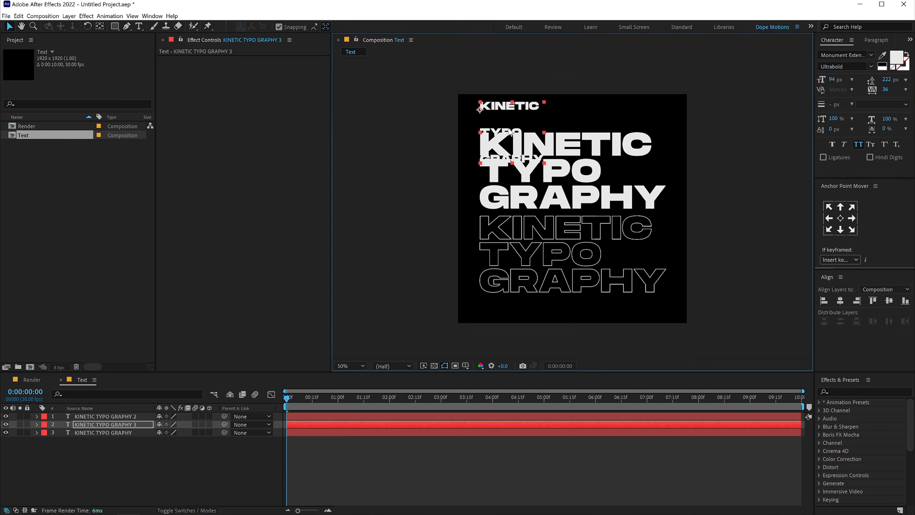
Step: Replace the small copy's text with "type design"
{"action": "key", "text": "ctrl+t"}
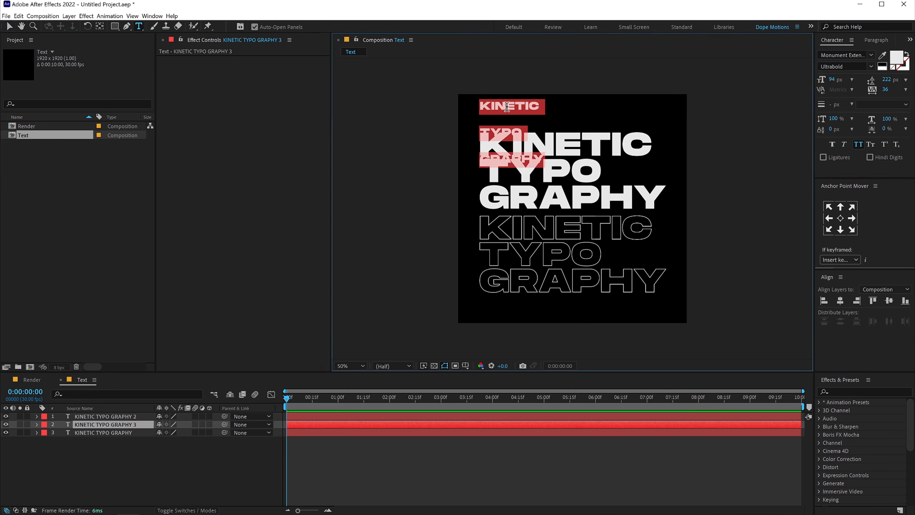
{"action": "left_click", "coordinate": [507, 107]}
{"action": "key", "text": "ctrl+a"}
{"action": "type", "text": "type design"}
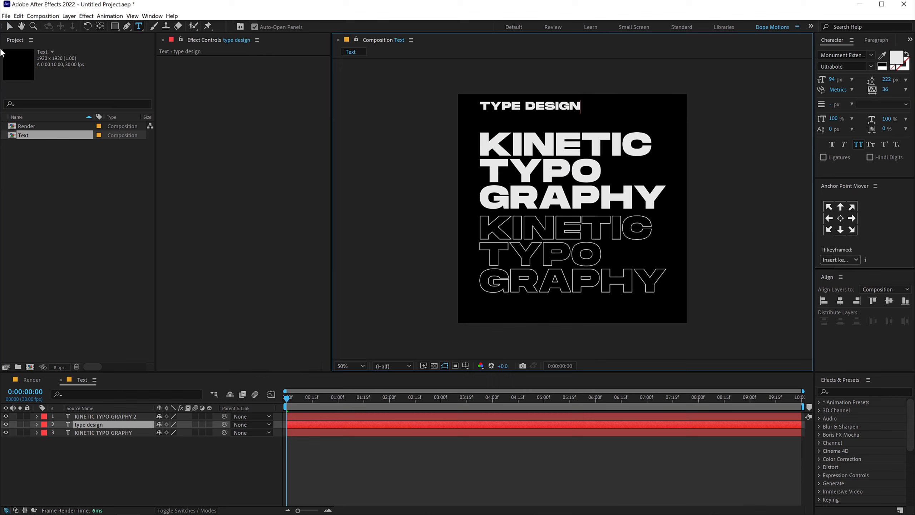
{"action": "left_click", "coordinate": [9, 26]}
Step: Nudge the "type design" line down, duplicate it below the outlined block and change the copy's text to "year 2022."
{"action": "left_click_drag", "start_coordinate": [528, 106], "coordinate": [516, 215]}
{"action": "key", "text": "ctrl+d"}
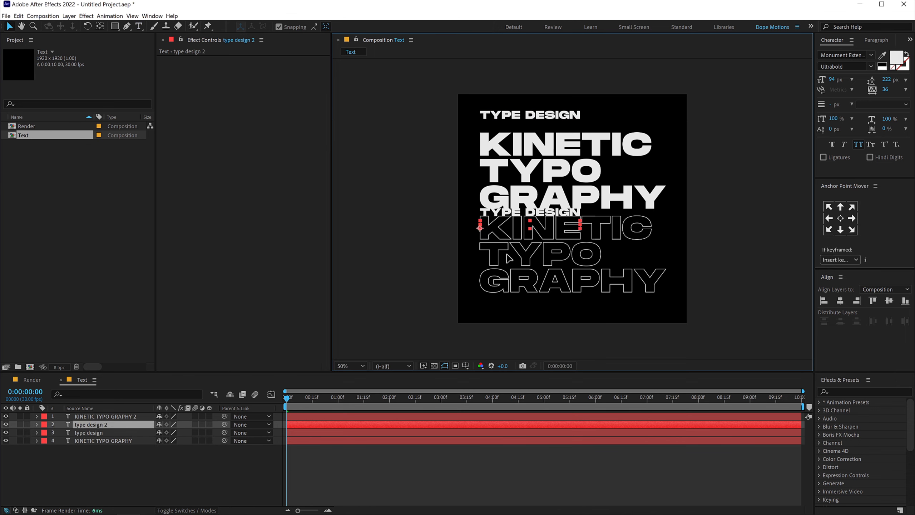
{"action": "left_click_drag", "start_coordinate": [508, 259], "coordinate": [507, 311]}
{"action": "double_click", "coordinate": [505, 306]}
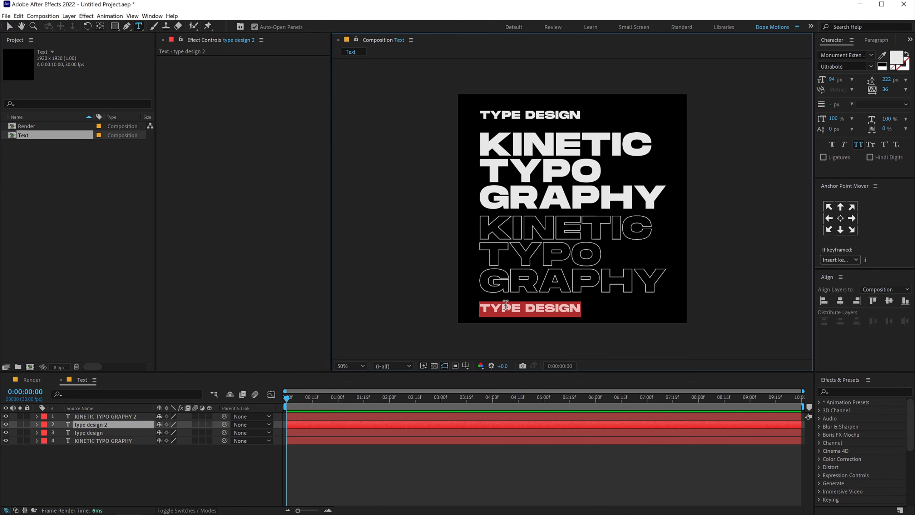
{"action": "type", "text": "year 2022"}
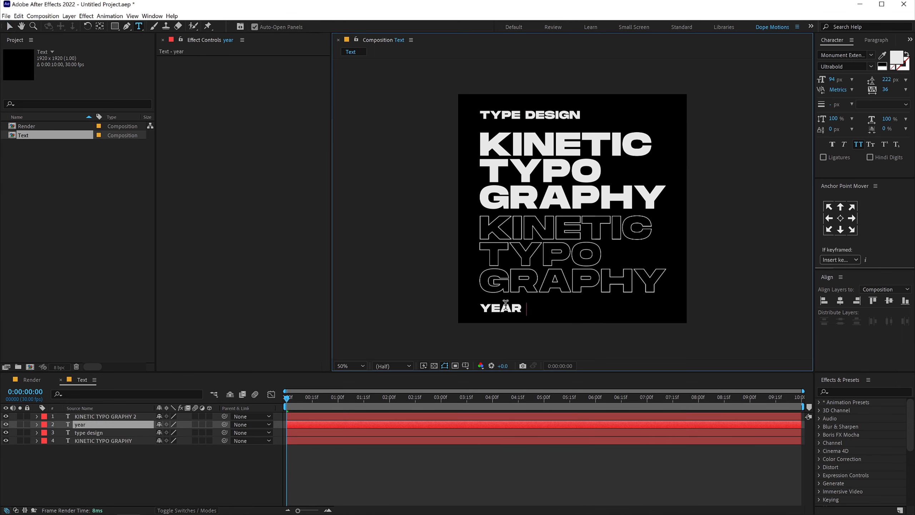
{"action": "key", "text": "Escape"}
{"action": "key", "text": "v"}
Step: Align the left edges of all four text layers and shift them together slightly upward
{"action": "left_click", "coordinate": [519, 114]}
{"action": "left_click_drag", "start_coordinate": [519, 76], "coordinate": [571, 349]}
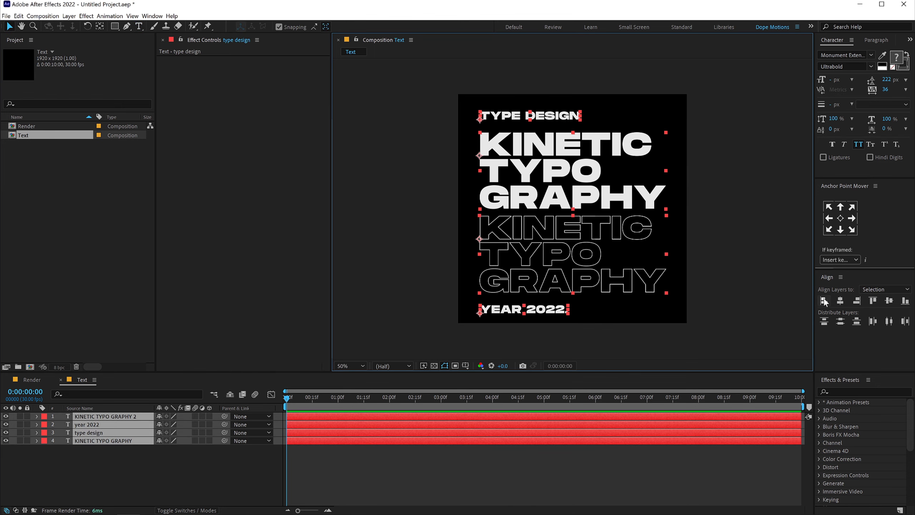
{"action": "left_click_drag", "start_coordinate": [564, 199], "coordinate": [560, 194]}
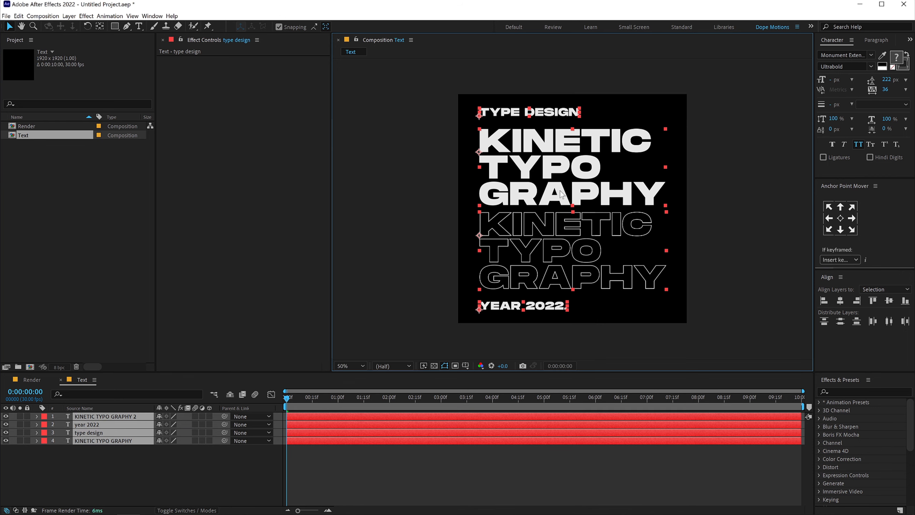
{"action": "left_click", "coordinate": [753, 189]}
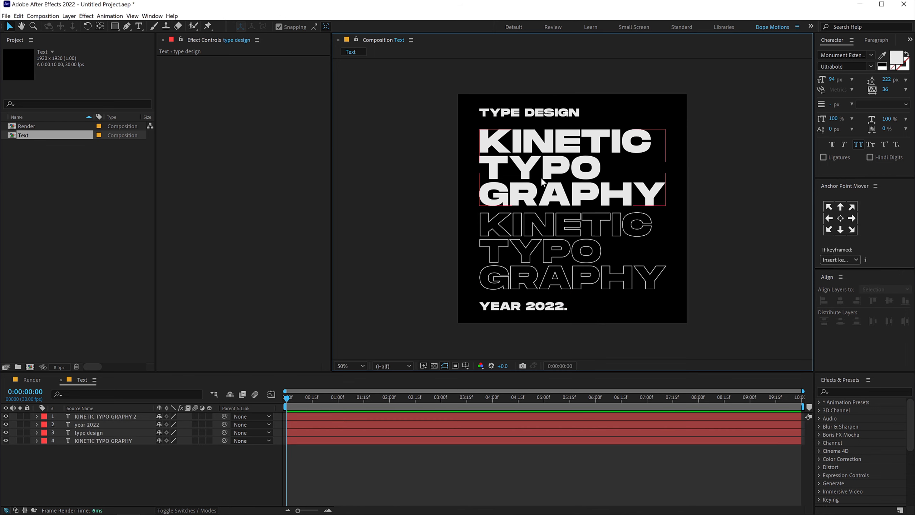
Step: Add a black 1920 by 1920 px solid named BG and place it beneath all the text layers
{"action": "left_click", "coordinate": [159, 484]}
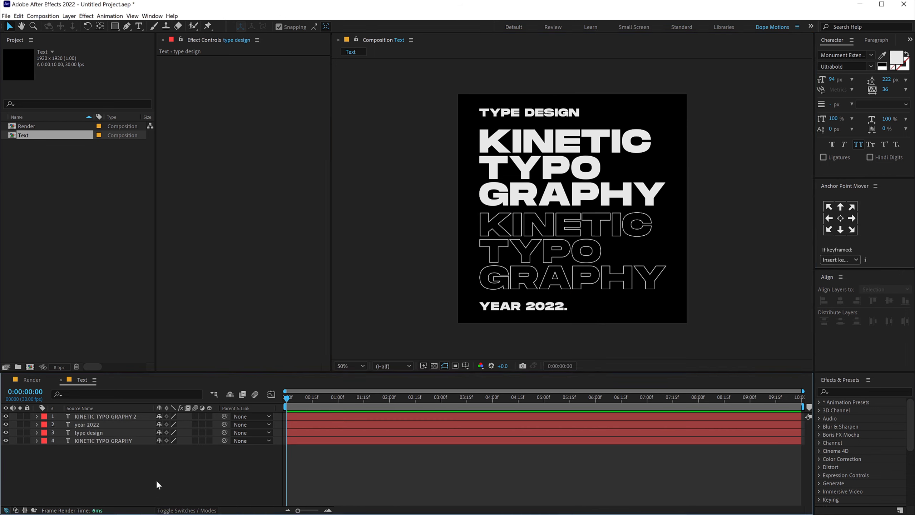
{"action": "key", "text": "ctrl+y"}
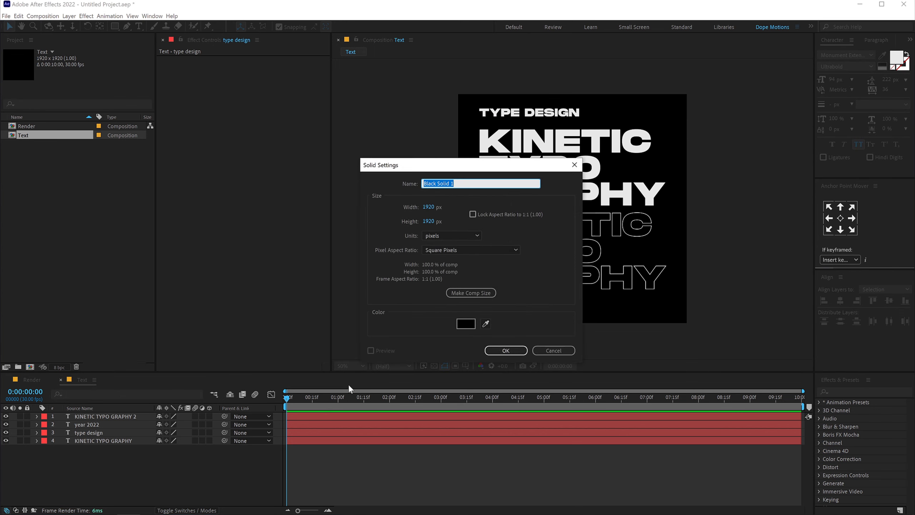
{"action": "type", "text": "BG"}
{"action": "left_click", "coordinate": [514, 350]}
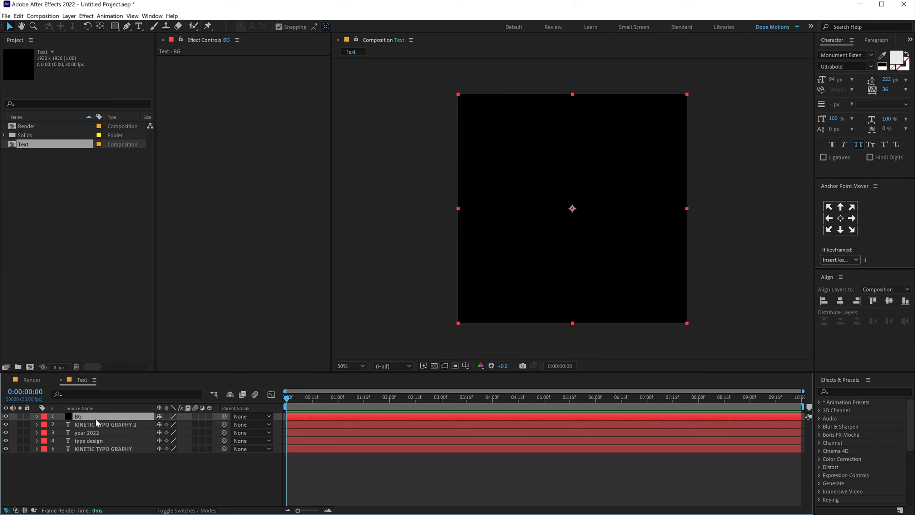
{"action": "left_click_drag", "start_coordinate": [93, 419], "coordinate": [96, 466]}
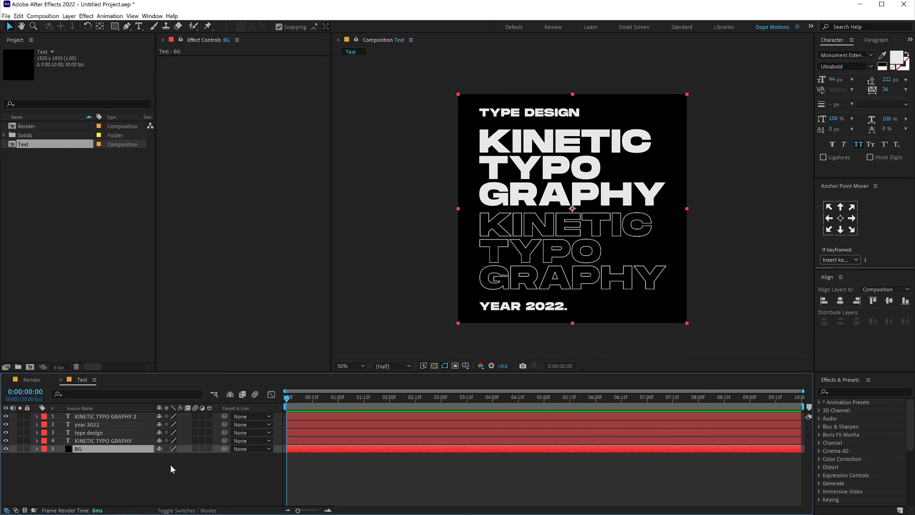
Step: Add an adjustment layer above all layers and rename it Tint
{"action": "left_click", "coordinate": [117, 464]}
{"action": "right_click", "coordinate": [117, 465]}
{"action": "mouse_move", "coordinate": [209, 371]}
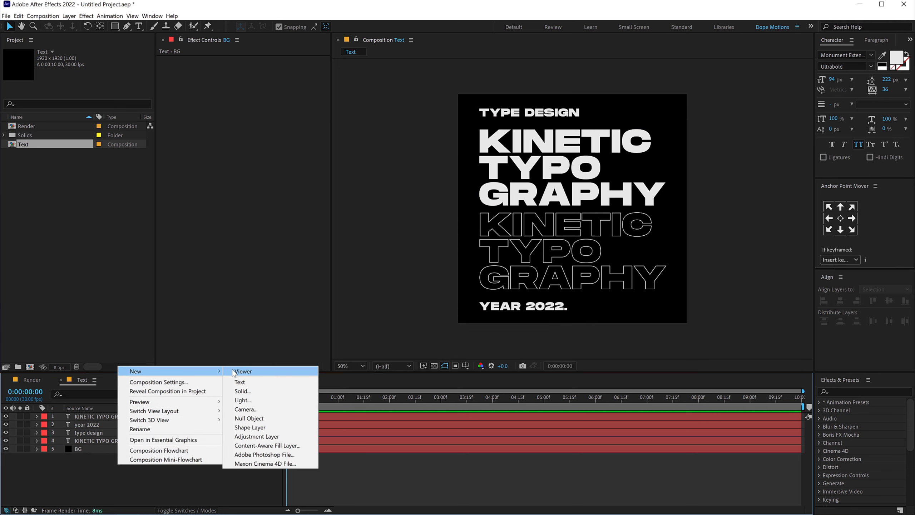
{"action": "left_click", "coordinate": [253, 436]}
{"action": "key", "text": "Return"}
{"action": "type", "text": "Tint"}
{"action": "key", "text": "Return"}
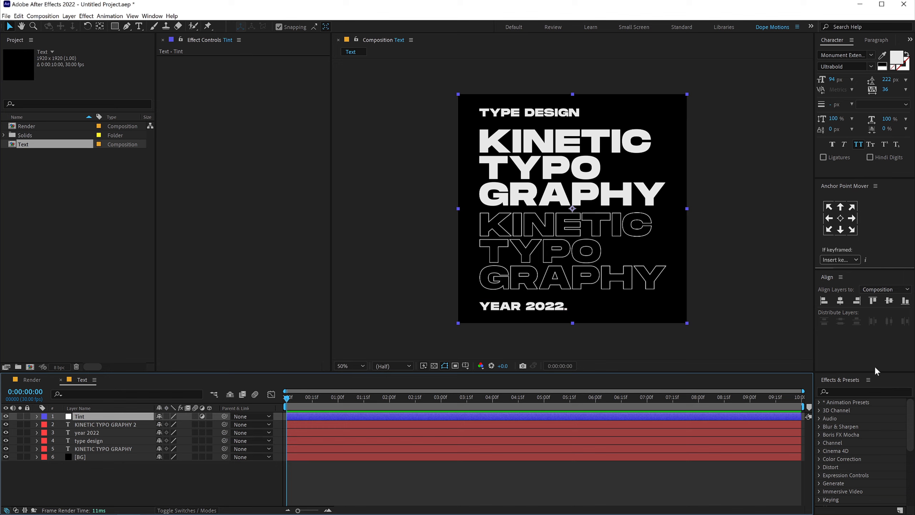
Step: Apply the Tint effect to the Tint adjustment layer and swap its black and white mapping colors
{"action": "left_click", "coordinate": [839, 391]}
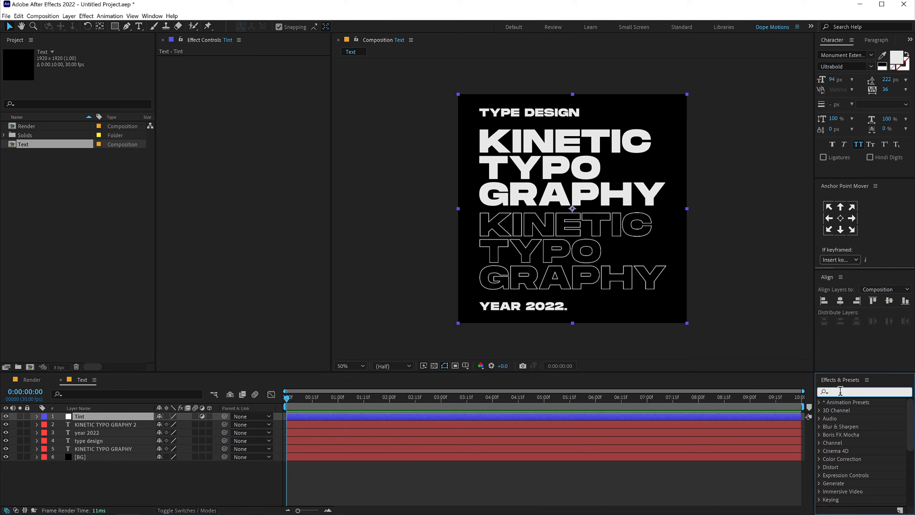
{"action": "type", "text": "tint"}
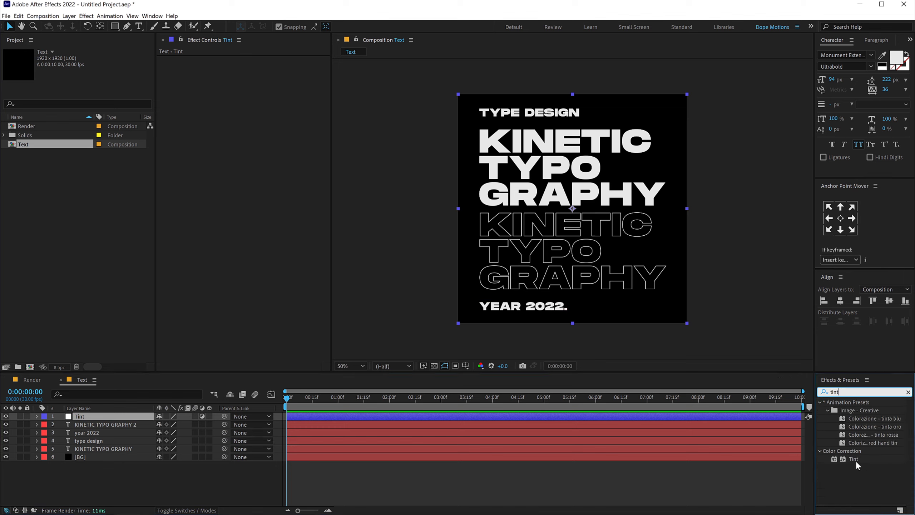
{"action": "double_click", "coordinate": [854, 459]}
{"action": "left_click", "coordinate": [266, 90]}
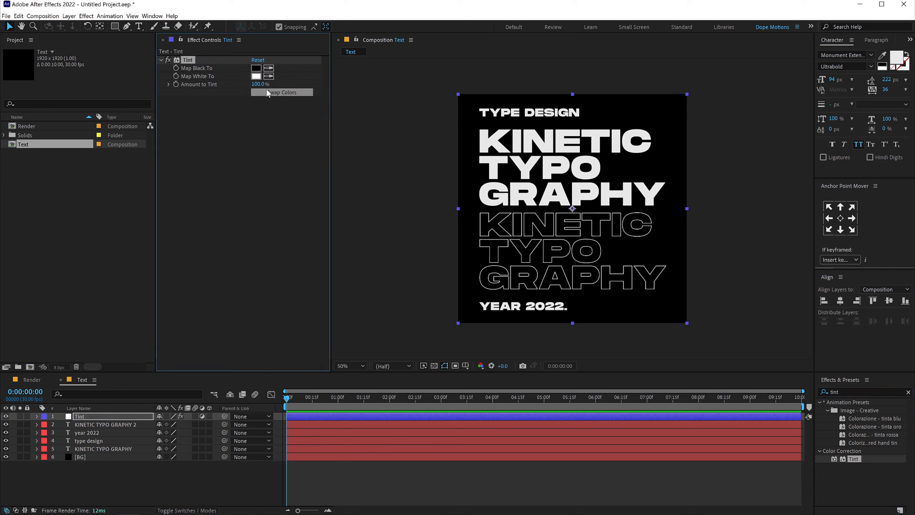
{"action": "left_click", "coordinate": [268, 91]}
{"action": "left_click", "coordinate": [267, 92]}
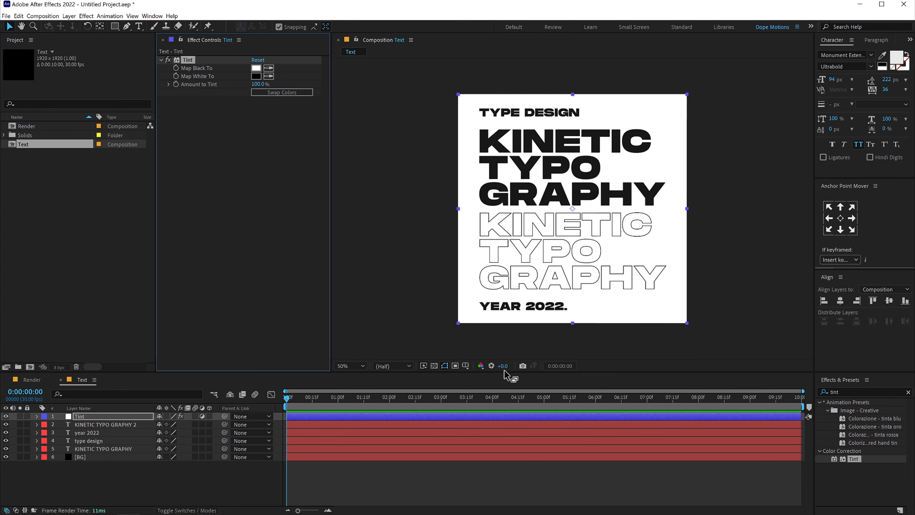
{"action": "left_click", "coordinate": [84, 468]}
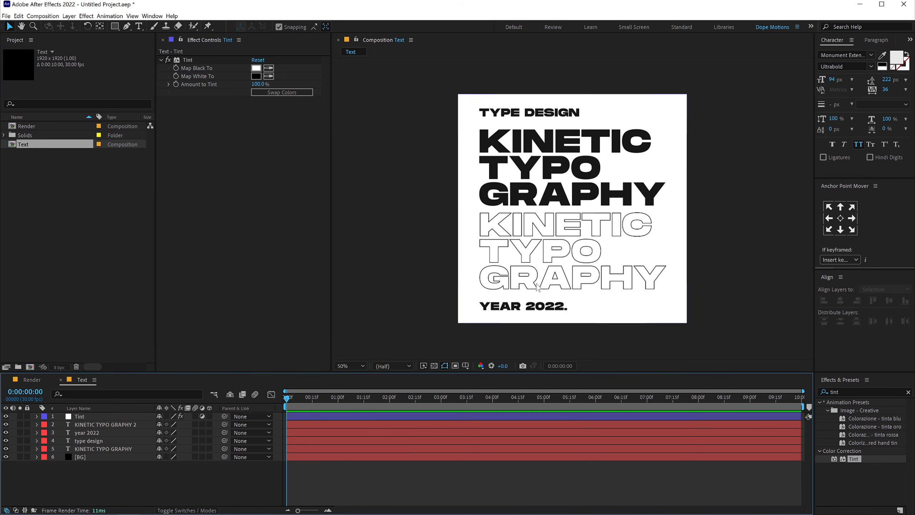
Step: Set the stroke width of the outlined KINETIC TYPO GRAPHY 2 text layer to 5 px
{"action": "left_click", "coordinate": [108, 417]}
{"action": "left_click", "coordinate": [110, 425]}
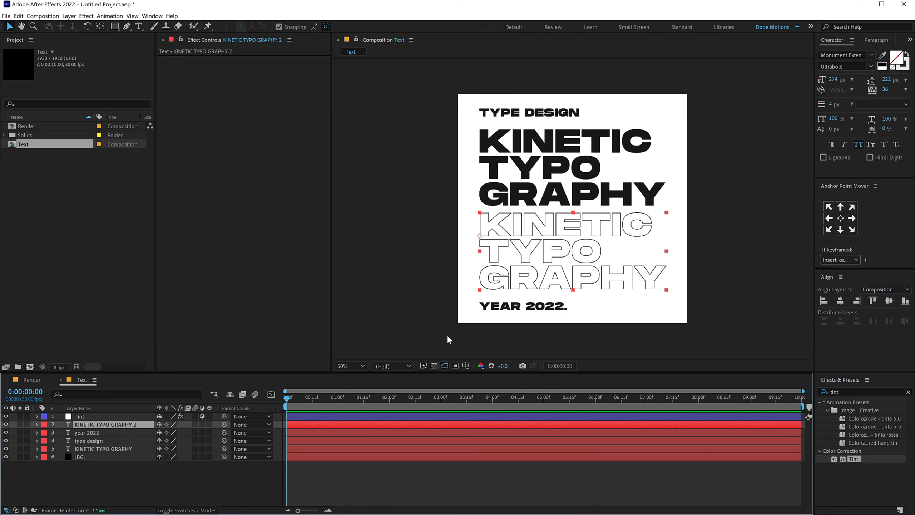
{"action": "left_click", "coordinate": [832, 102]}
{"action": "type", "text": "5"}
{"action": "key", "text": "Return"}
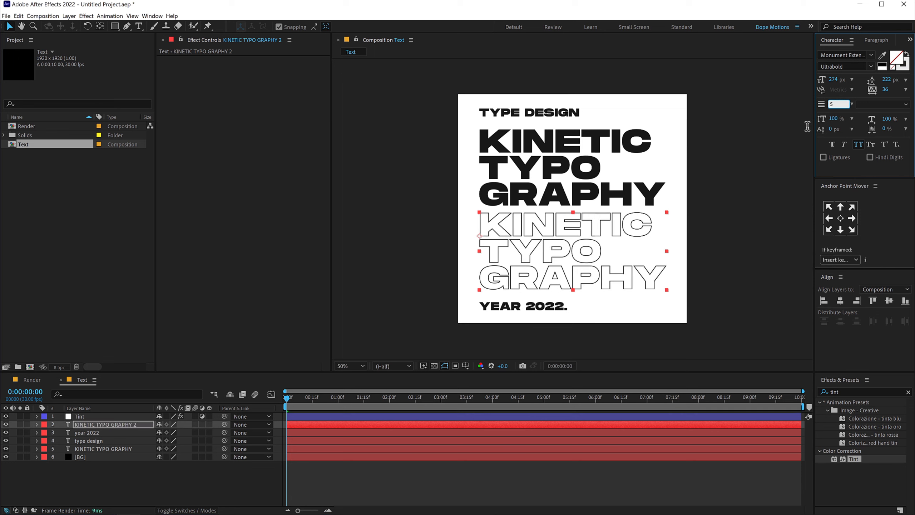
{"action": "left_click", "coordinate": [749, 170]}
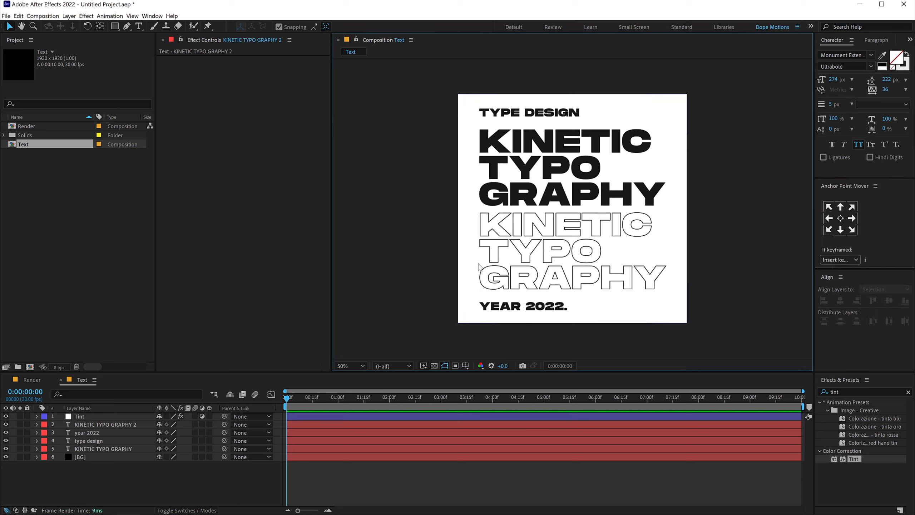
Step: Create a new 1920 by 1920 px composition named T_Rotation_01 at 30 fps, lasting 10 seconds
{"action": "left_click", "coordinate": [50, 286]}
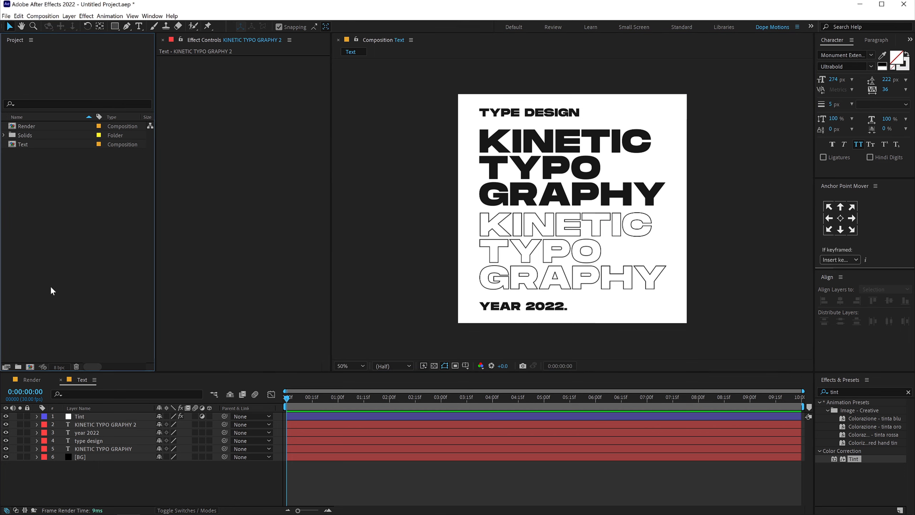
{"action": "left_click", "coordinate": [30, 367]}
{"action": "type", "text": "T_Rotation_01"}
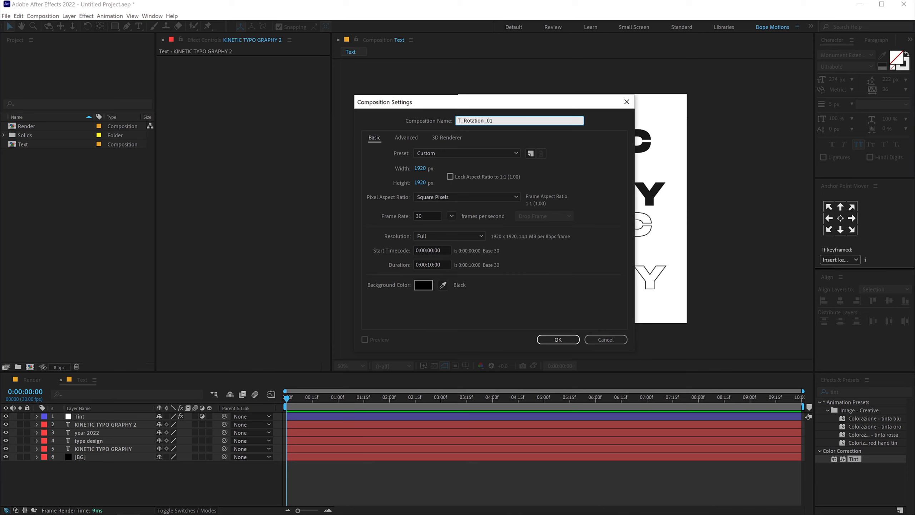
{"action": "key", "text": "Tab"}
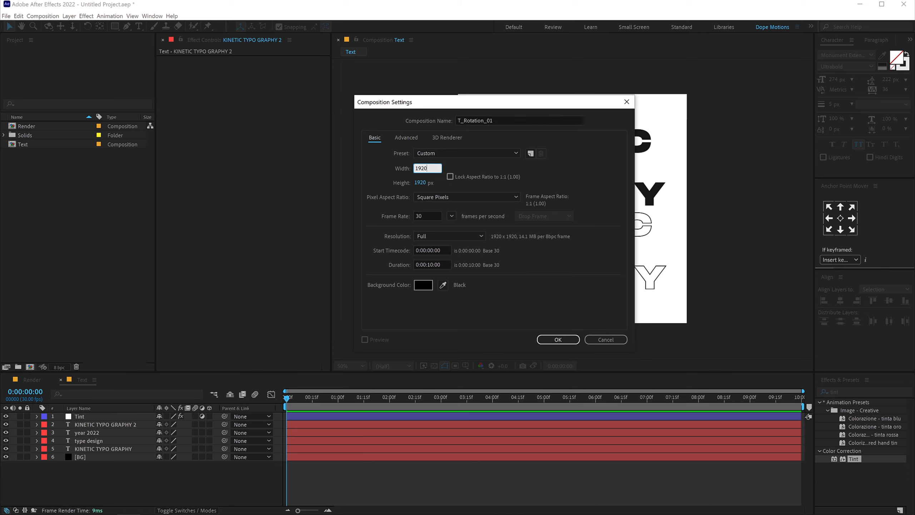
{"action": "left_click", "coordinate": [537, 270]}
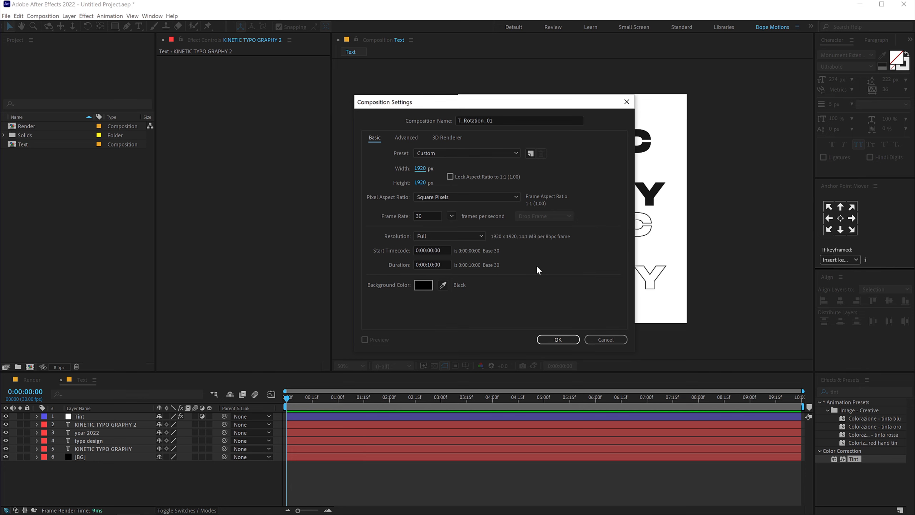
{"action": "left_click", "coordinate": [541, 341]}
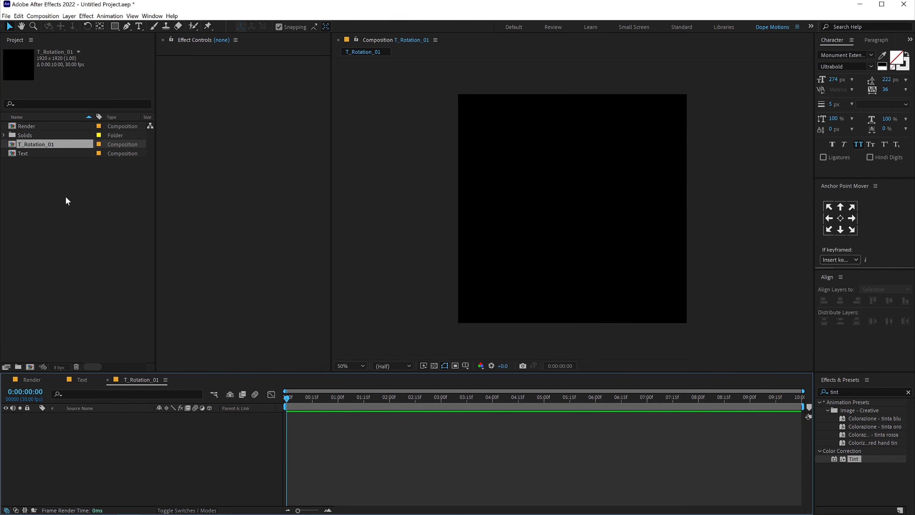
Step: Add the Text composition to T_Rotation_01 as a layer and set its rotation to -90°
{"action": "left_click_drag", "start_coordinate": [30, 153], "coordinate": [101, 439]}
{"action": "key", "text": "r"}
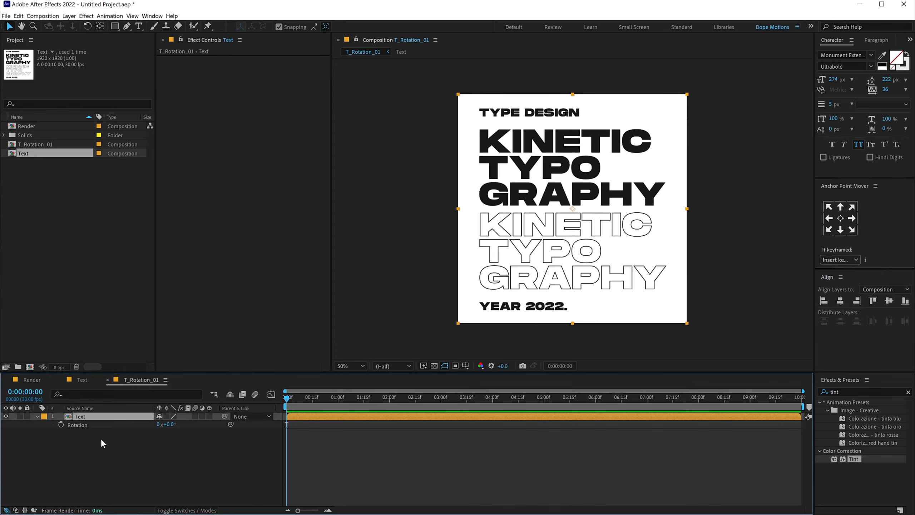
{"action": "left_click_drag", "start_coordinate": [168, 425], "coordinate": [160, 427]}
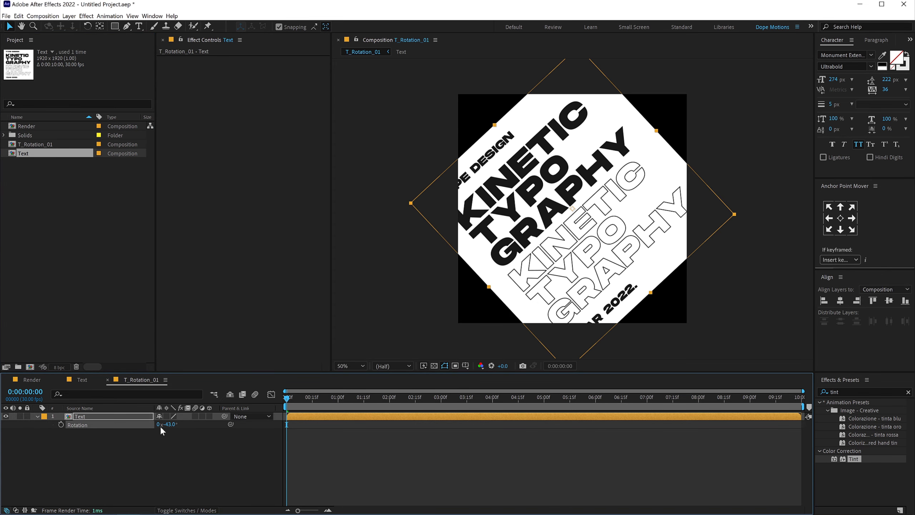
{"action": "left_click", "coordinate": [168, 424]}
{"action": "type", "text": "-"}
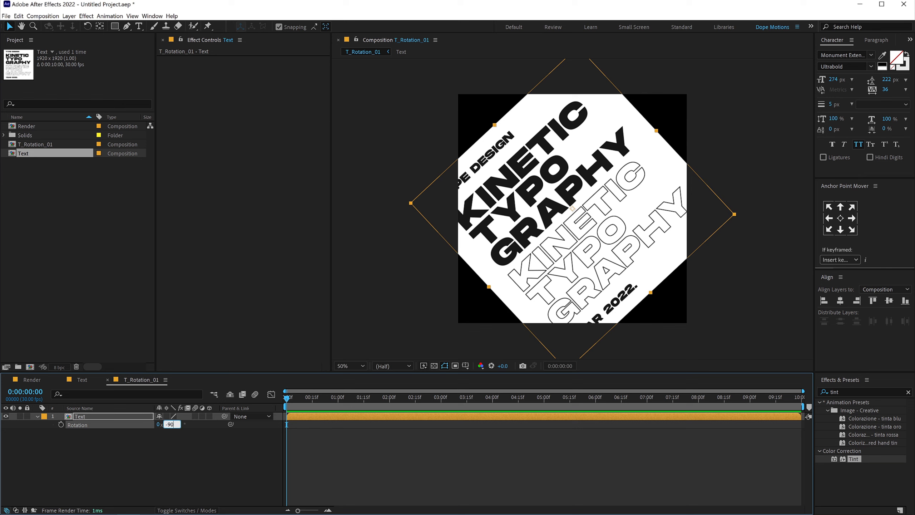
{"action": "type", "text": "90"}
{"action": "key", "text": "Return"}
Step: Apply Motion Tile to the Text layer with an Output Height of 1000 and test the tiling by shifting the layer sideways
{"action": "left_click", "coordinate": [79, 415]}
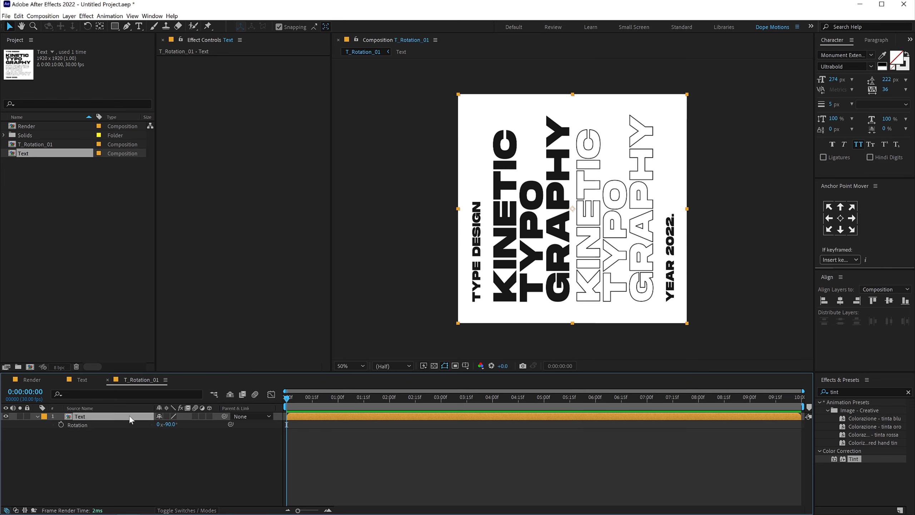
{"action": "left_click", "coordinate": [843, 392]}
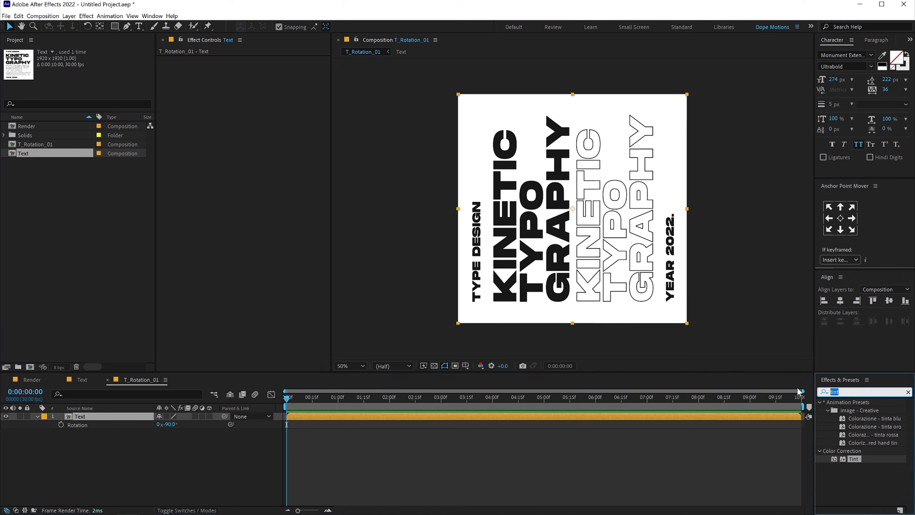
{"action": "type", "text": "motion t"}
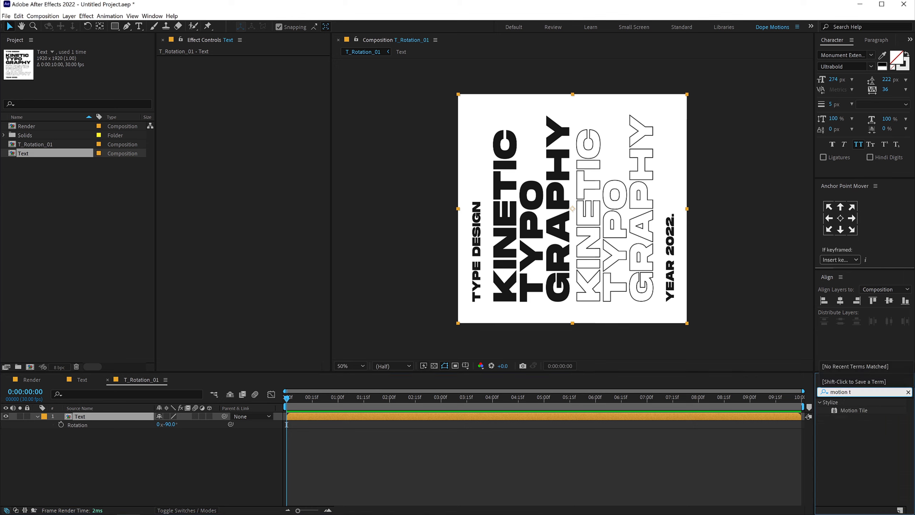
{"action": "double_click", "coordinate": [854, 410]}
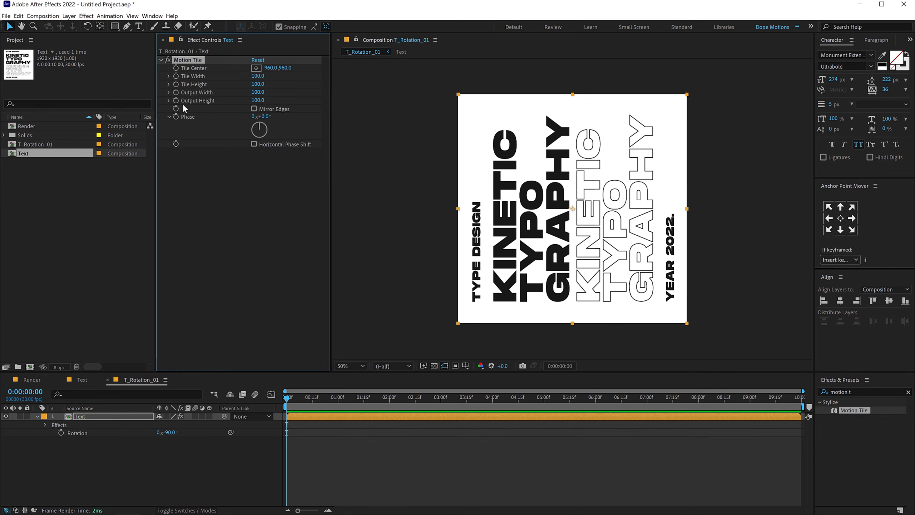
{"action": "left_click", "coordinate": [255, 101]}
{"action": "type", "text": "1000"}
{"action": "key", "text": "Return"}
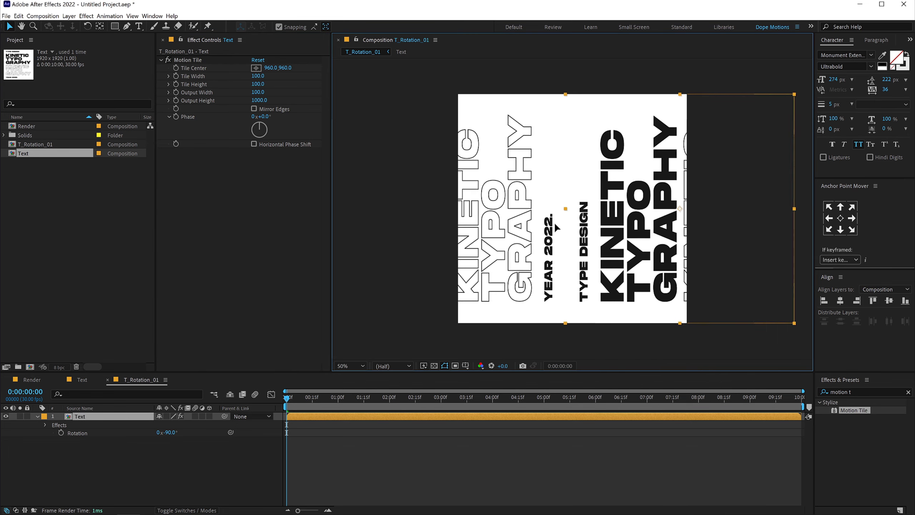
{"action": "left_click_drag", "start_coordinate": [540, 234], "coordinate": [644, 259]}
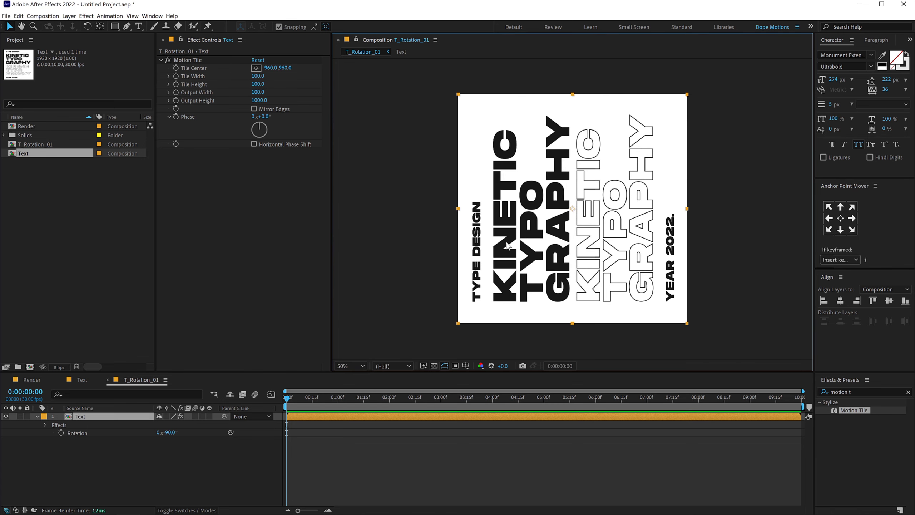
Step: Keyframe the Text layer's position at the first frame, shift it horizontally to the left at 0:00:09:29, and preview the motion
{"action": "left_click_drag", "start_coordinate": [305, 396], "coordinate": [287, 397]}
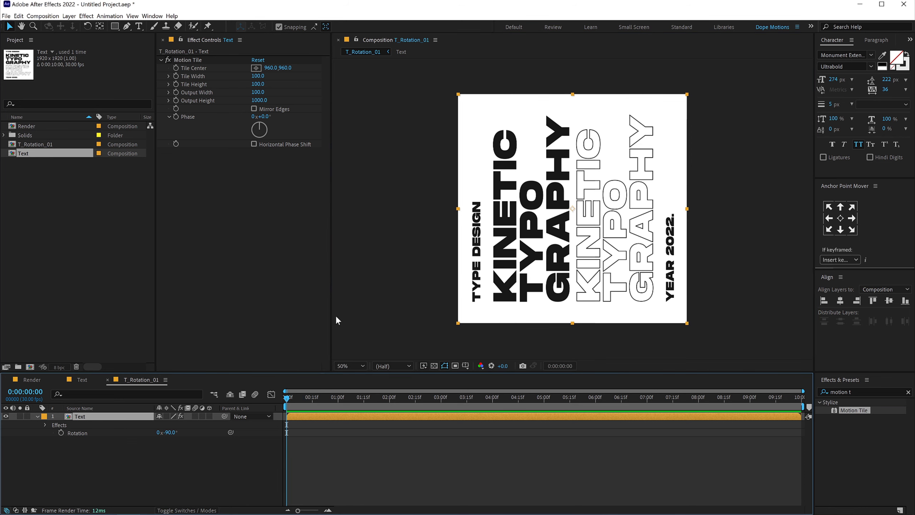
{"action": "key", "text": "p"}
{"action": "left_click", "coordinate": [61, 424]}
{"action": "left_click_drag", "start_coordinate": [439, 406], "coordinate": [825, 407]}
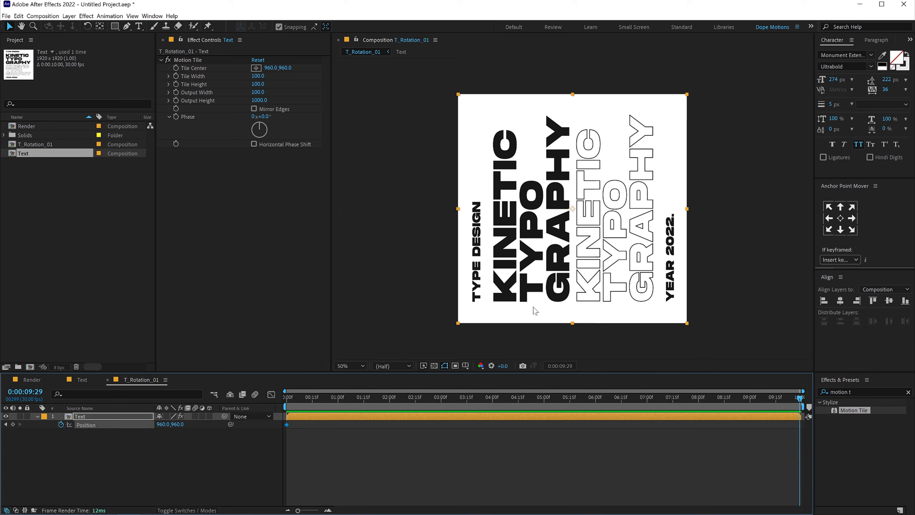
{"action": "left_click_drag", "start_coordinate": [666, 304], "coordinate": [449, 309]}
{"action": "left_click", "coordinate": [288, 396]}
{"action": "key", "text": "space"}
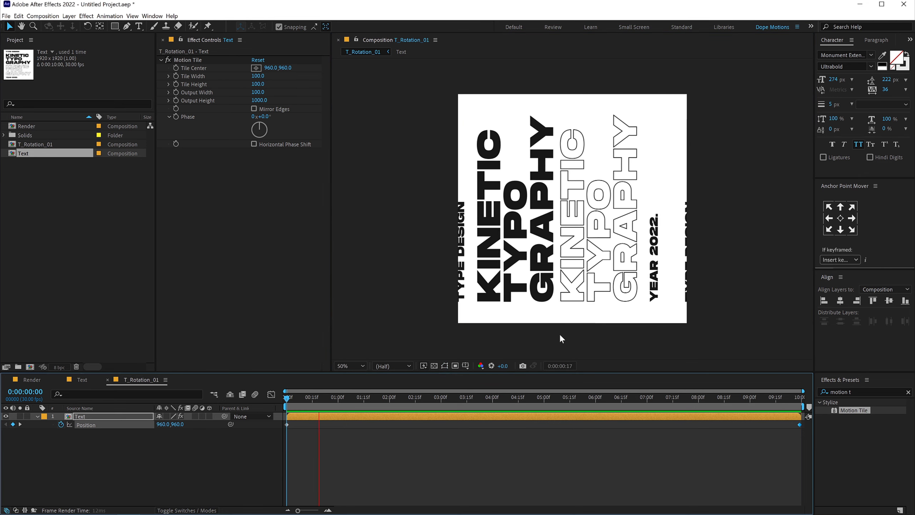
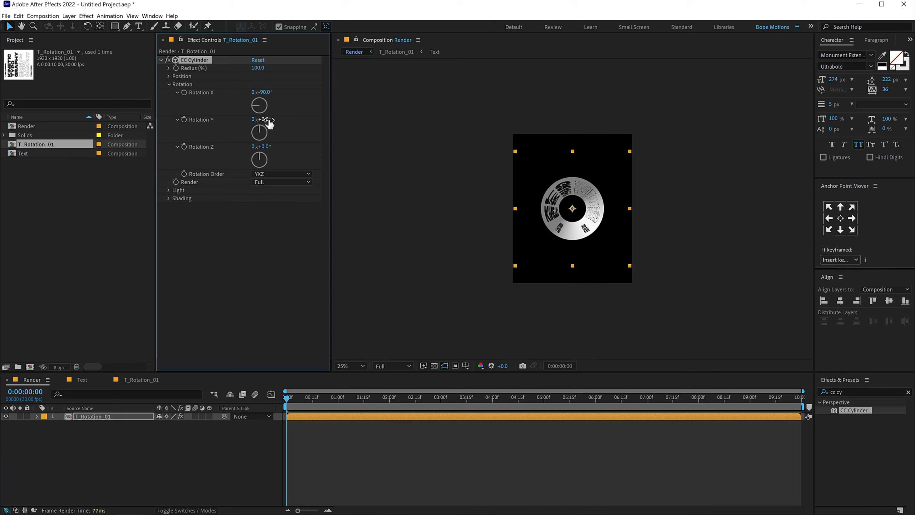
Step: Set the CC Cylinder's Rotation Y to 60° and its Rotation Order to XYZ on the T_Rotation_01 layer
{"action": "left_click", "coordinate": [268, 120]}
{"action": "type", "text": "60"}
{"action": "key", "text": "Return"}
{"action": "left_click", "coordinate": [265, 198]}
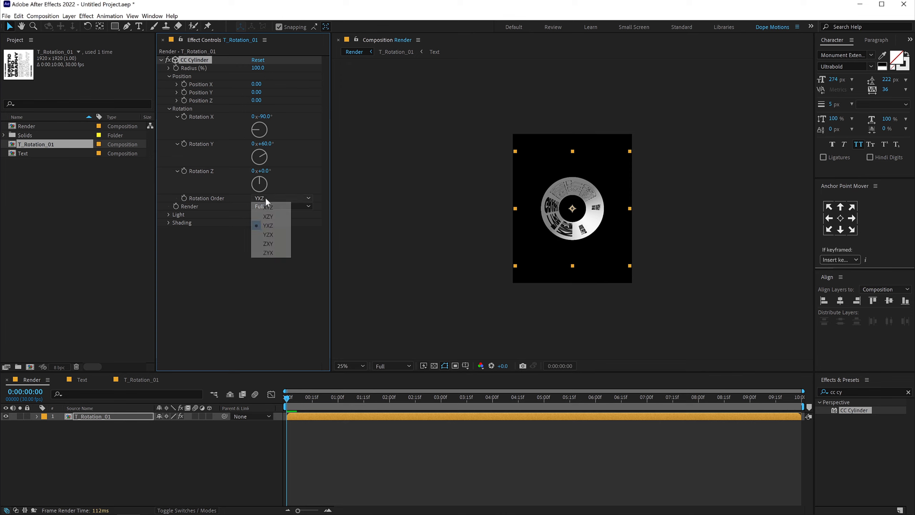
{"action": "left_click", "coordinate": [267, 209]}
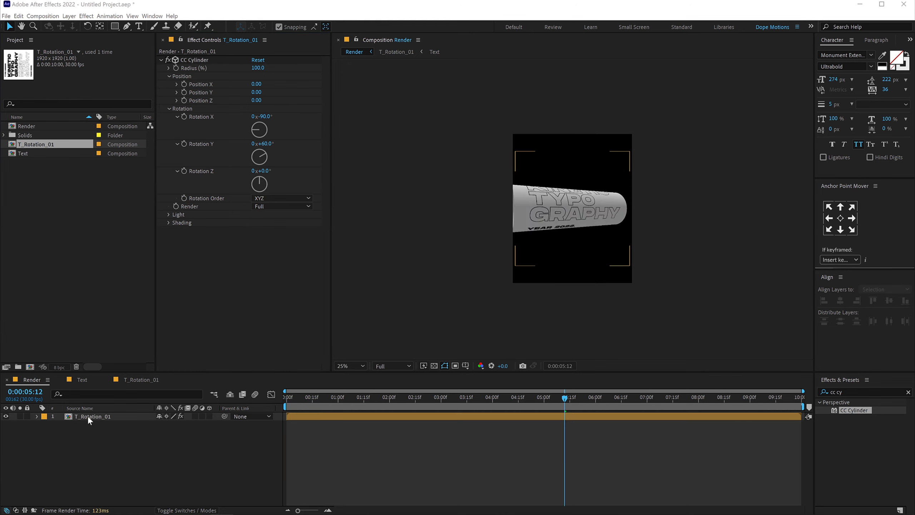
Step: Scale the T_Rotation_01 layer in the Render composition to 50% and scrub through the cylinder animation
{"action": "left_click", "coordinate": [87, 416]}
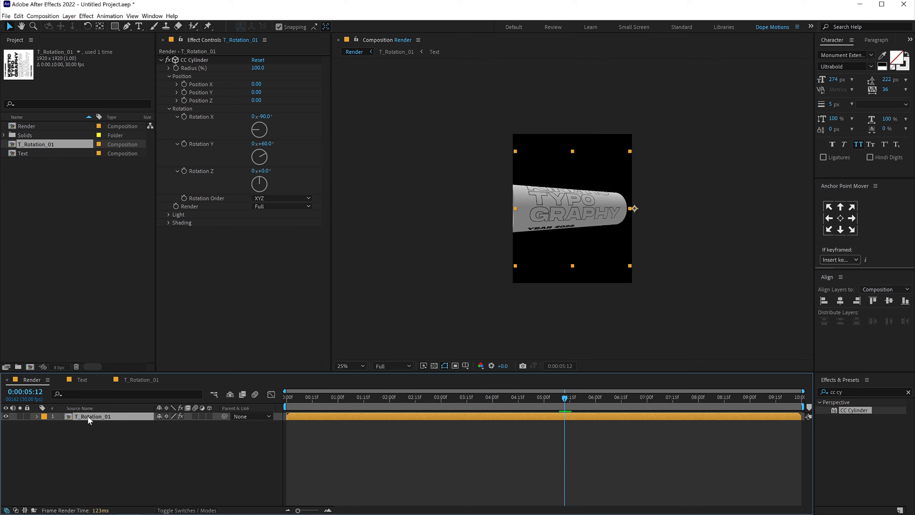
{"action": "key", "text": "s"}
{"action": "left_click", "coordinate": [185, 424]}
{"action": "type", "text": "50"}
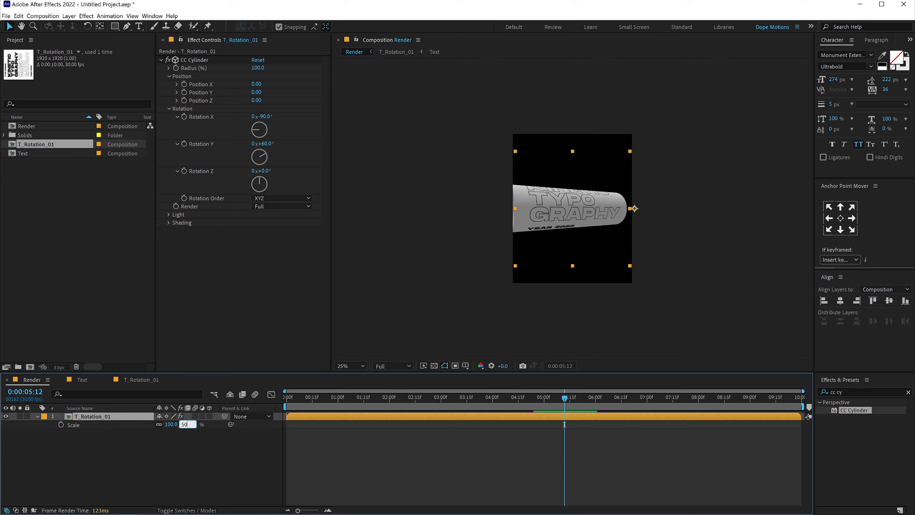
{"action": "key", "text": "Return"}
{"action": "key", "text": "period"}
{"action": "key", "text": "period"}
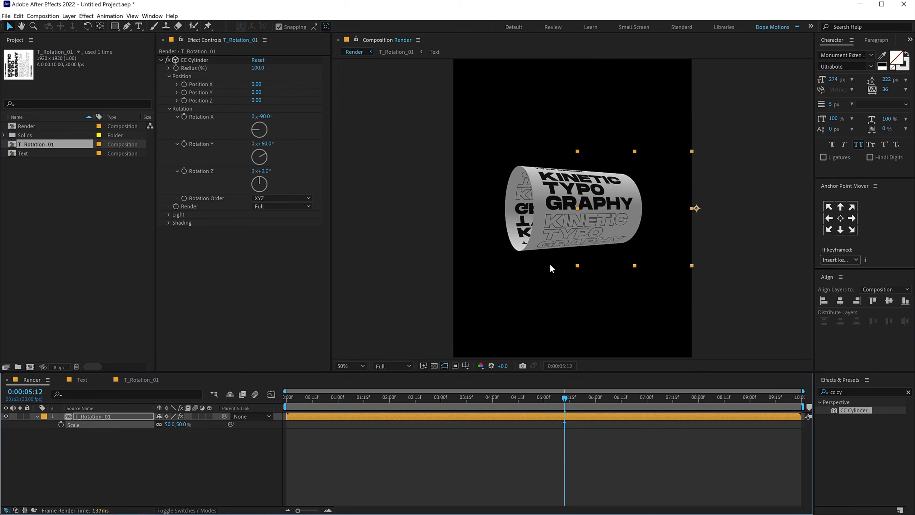
{"action": "left_click", "coordinate": [320, 463]}
{"action": "left_click_drag", "start_coordinate": [291, 397], "coordinate": [456, 382]}
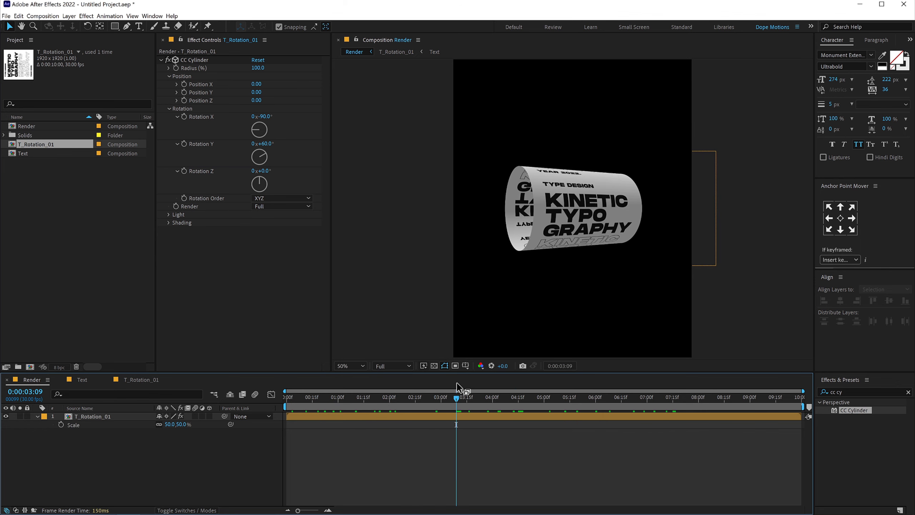
Step: Set the CC Cylinder's Light Intensity to 130 and Light Height to 65
{"action": "left_click", "coordinate": [168, 214]}
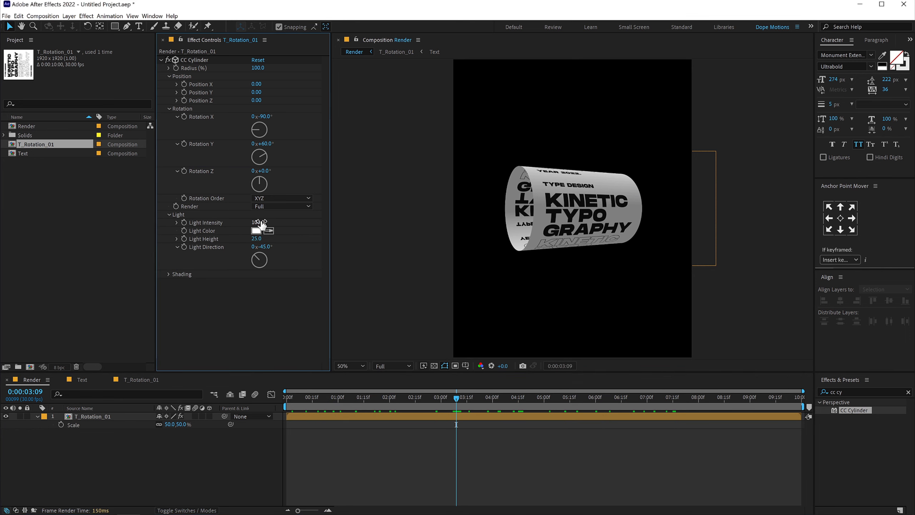
{"action": "type", "text": "130"}
{"action": "key", "text": "Return"}
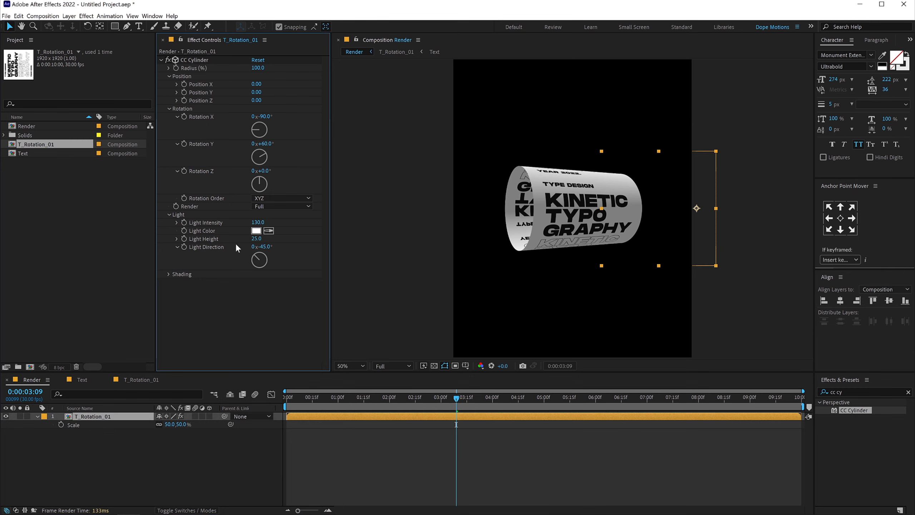
{"action": "left_click", "coordinate": [257, 239]}
{"action": "key", "text": "Return"}
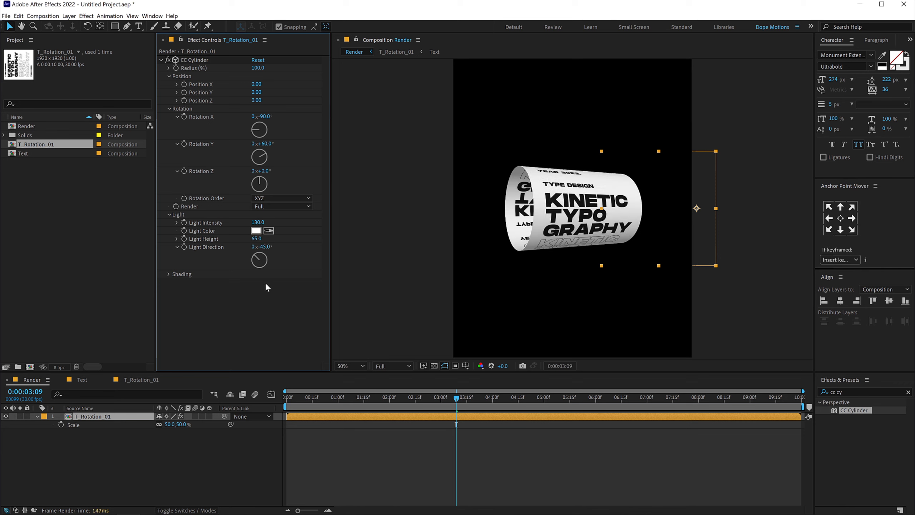
Step: Set the CC Cylinder's Position Y to 200 on the T_Rotation_01 layer and scrub through the animation
{"action": "left_click", "coordinate": [422, 326]}
{"action": "left_click_drag", "start_coordinate": [303, 393], "coordinate": [590, 397]}
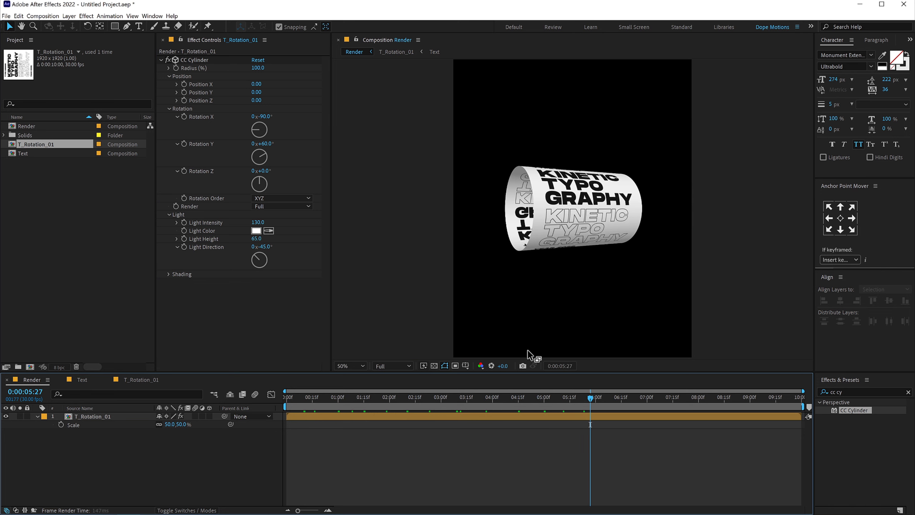
{"action": "mouse_move", "coordinate": [256, 92]}
{"action": "left_mouse_down"}
{"action": "mouse_move", "coordinate": [286, 95]}
{"action": "mouse_move", "coordinate": [253, 94]}
{"action": "left_mouse_up"}
{"action": "type", "text": "200"}
{"action": "key", "text": "Return"}
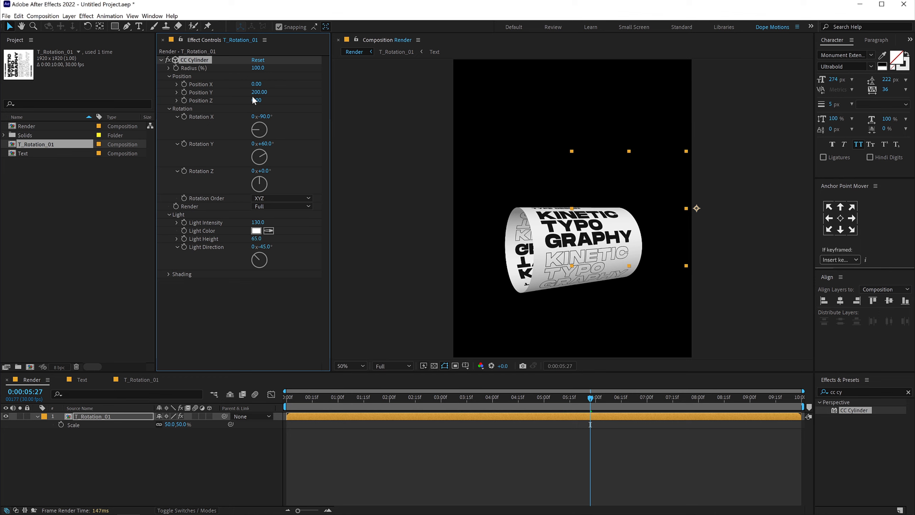
{"action": "left_click", "coordinate": [455, 293]}
{"action": "left_click_drag", "start_coordinate": [389, 392], "coordinate": [434, 393]}
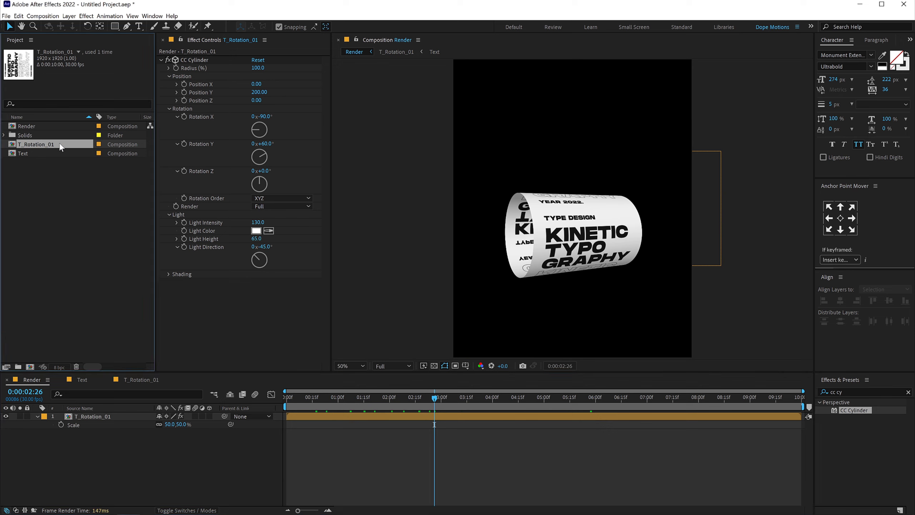
Step: Duplicate the T_Rotation_01 composition, place T_Rotation_02 above it in the Render composition and make the new layer 3D
{"action": "key", "text": "ctrl+d"}
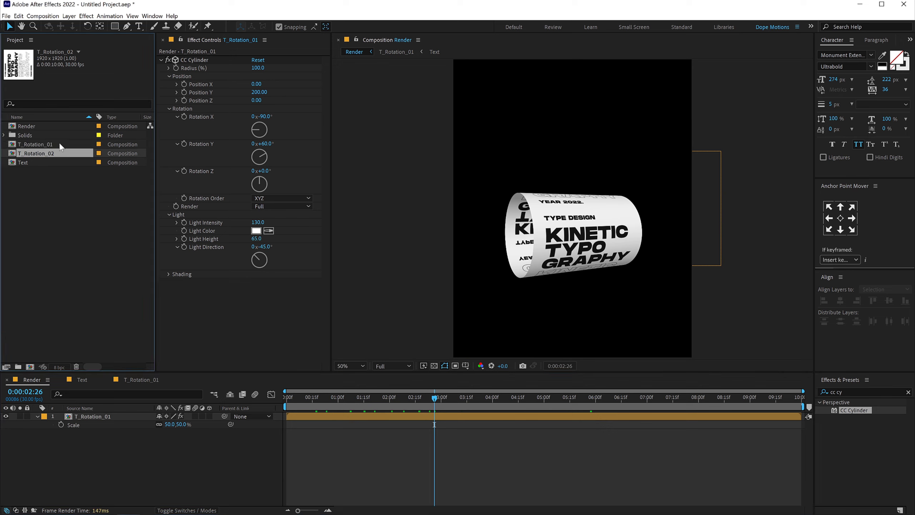
{"action": "left_click_drag", "start_coordinate": [53, 158], "coordinate": [102, 413]}
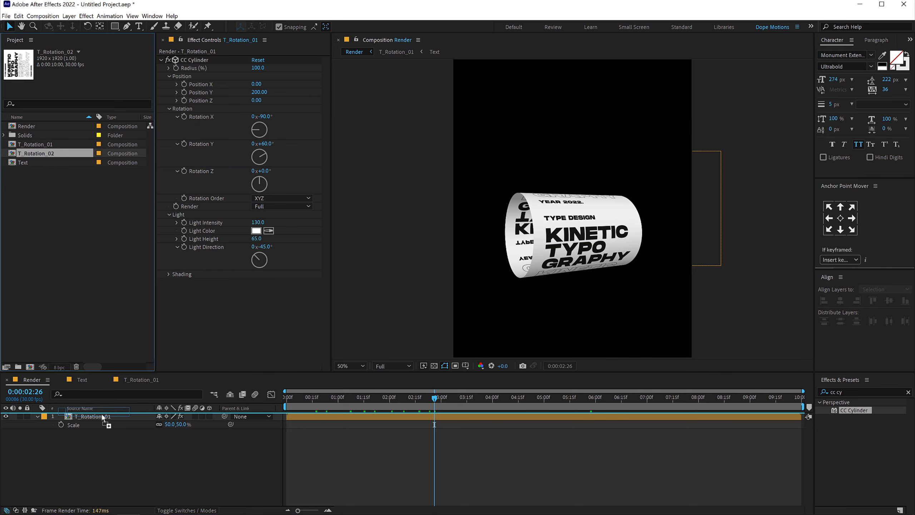
{"action": "left_click", "coordinate": [210, 416]}
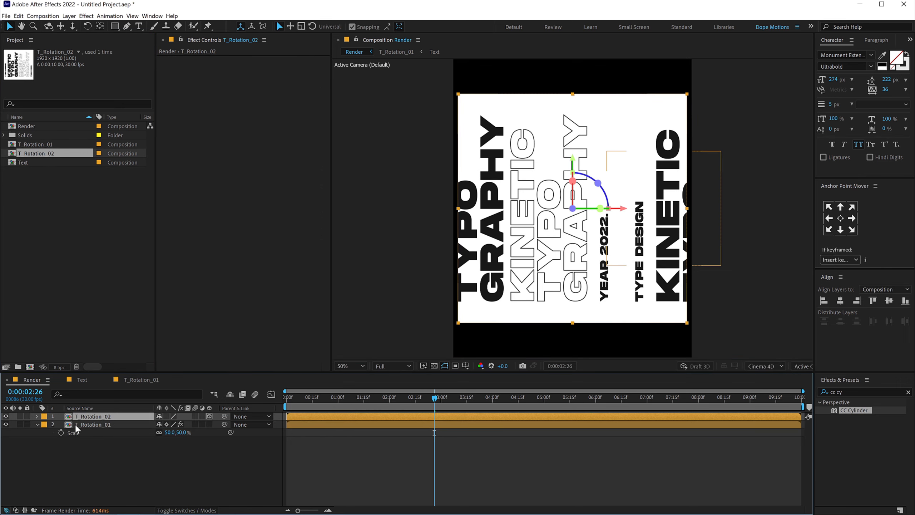
Step: Set the T_Rotation_02 layer's Z Rotation to 90°
{"action": "key", "text": "r"}
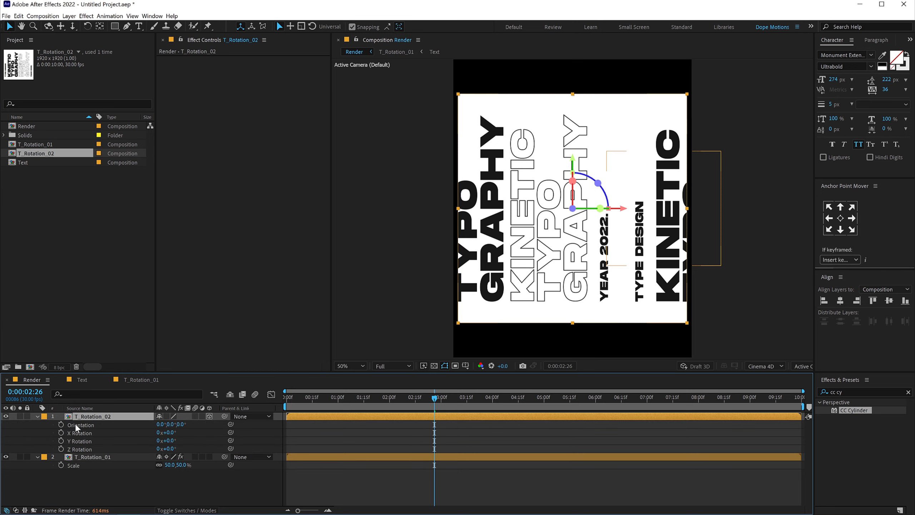
{"action": "left_click", "coordinate": [158, 476]}
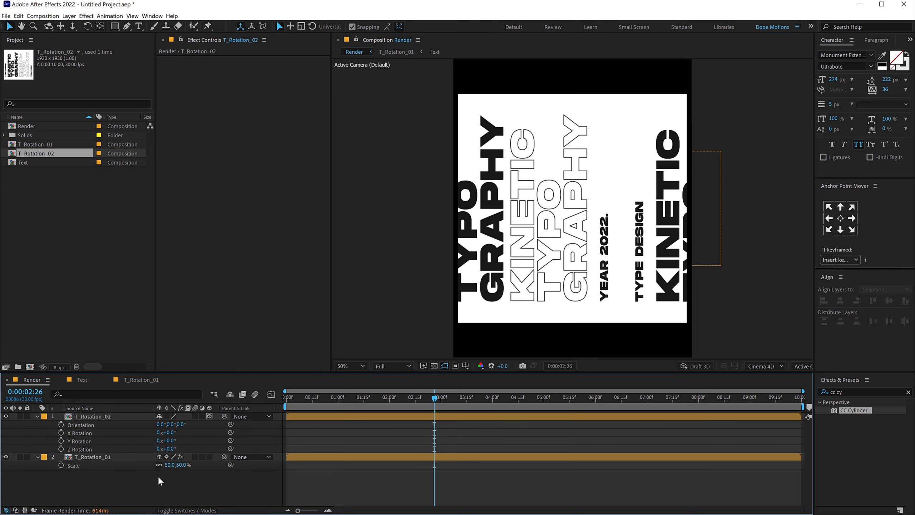
{"action": "left_click", "coordinate": [169, 448]}
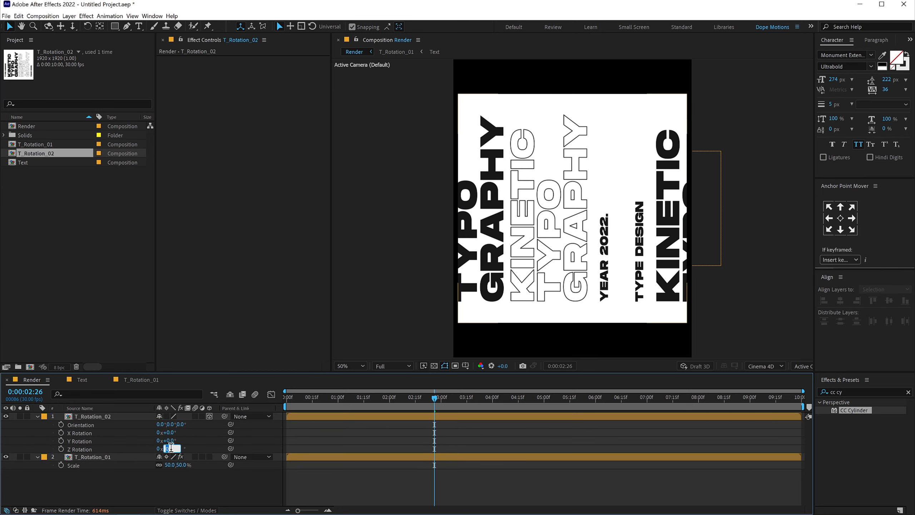
{"action": "type", "text": "90"}
{"action": "key", "text": "Return"}
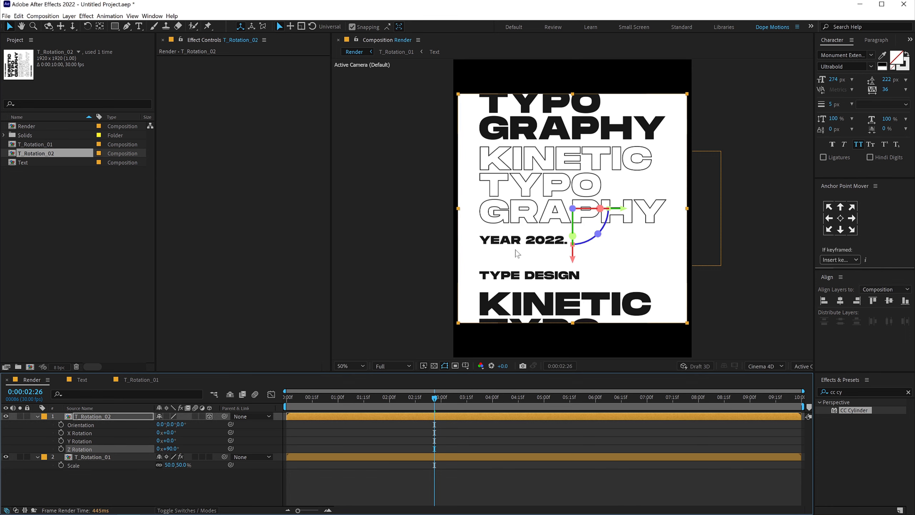
Step: Move the T_Rotation_02 layer upward in the Render composition and scale it to 50%
{"action": "left_click_drag", "start_coordinate": [517, 253], "coordinate": [541, 180]}
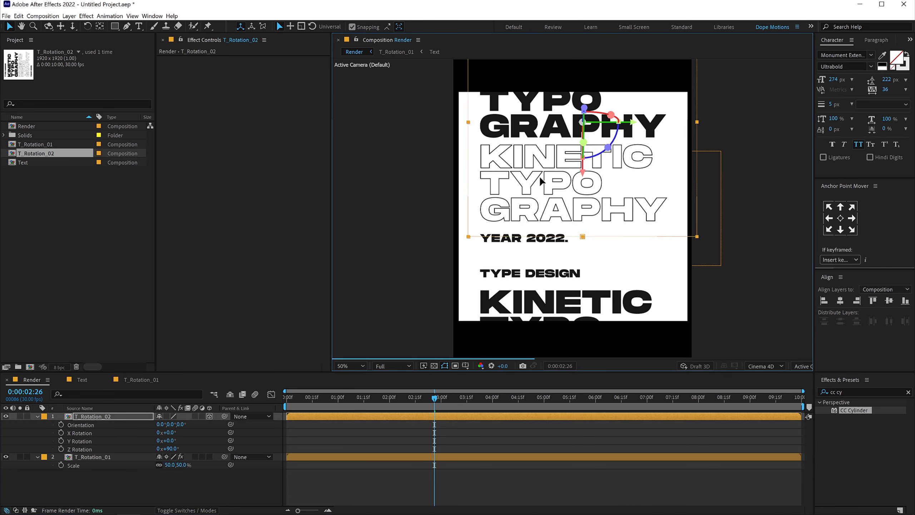
{"action": "key", "text": "s"}
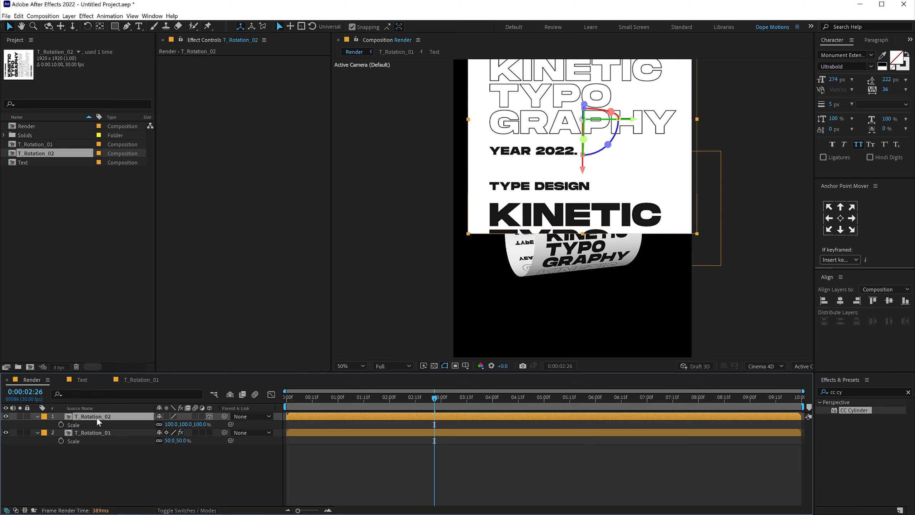
{"action": "left_click", "coordinate": [199, 424]}
{"action": "type", "text": "50"}
{"action": "key", "text": "Return"}
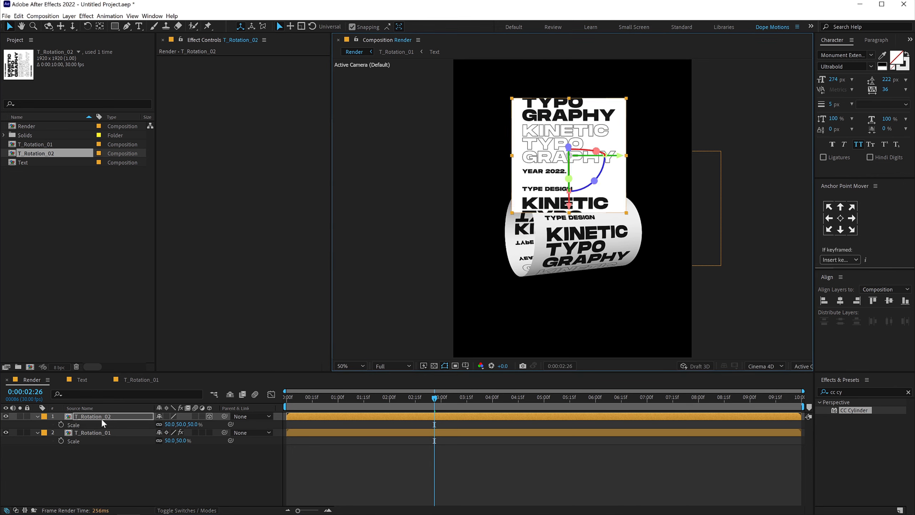
Step: Set the T_Rotation_02 layer's Y Rotation to -32°
{"action": "key", "text": "r"}
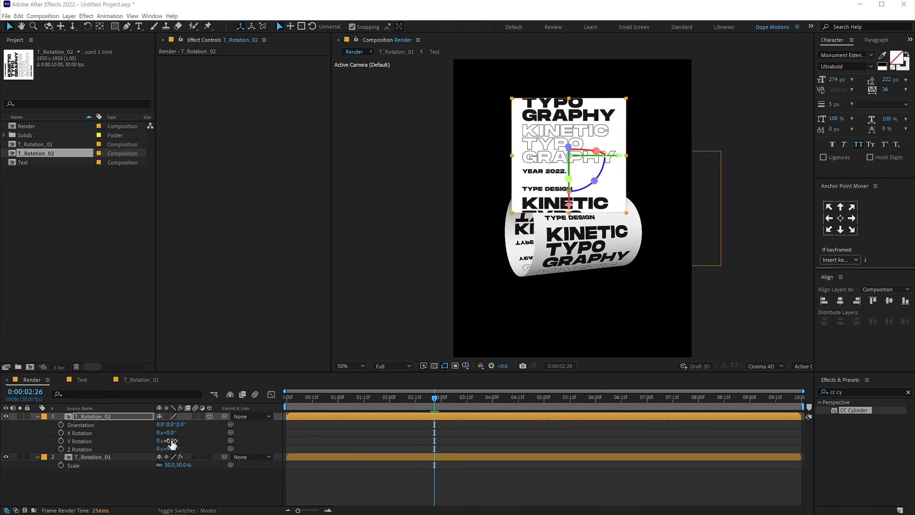
{"action": "left_click_drag", "start_coordinate": [170, 440], "coordinate": [158, 443]}
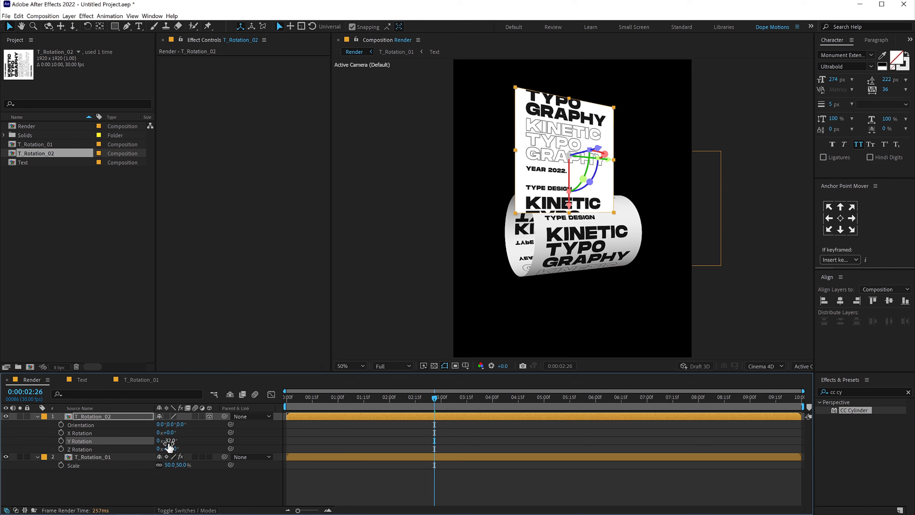
Step: Place the T_Rotation_02 layer beneath T_Rotation_01 in the layer order and scale it to 59%
{"action": "left_click", "coordinate": [126, 415]}
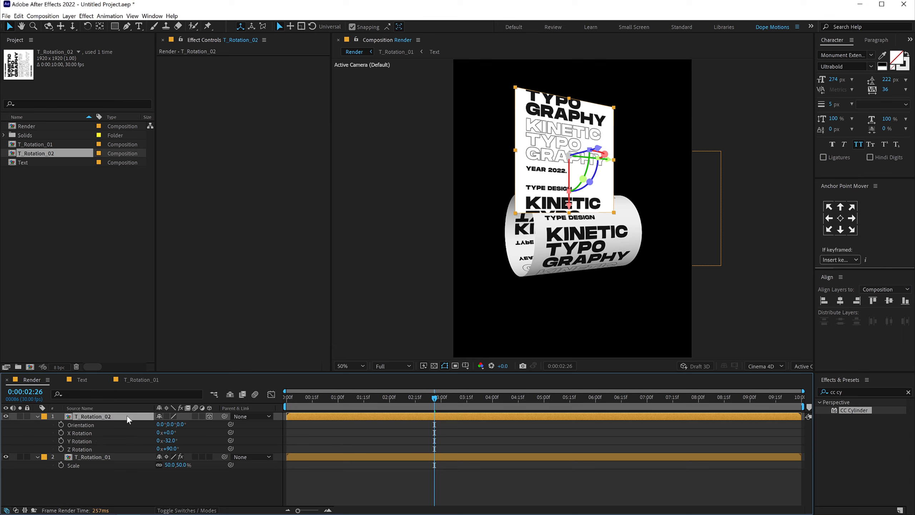
{"action": "key", "text": "s"}
{"action": "left_click_drag", "start_coordinate": [187, 425], "coordinate": [189, 425]}
{"action": "left_click_drag", "start_coordinate": [91, 415], "coordinate": [98, 448]}
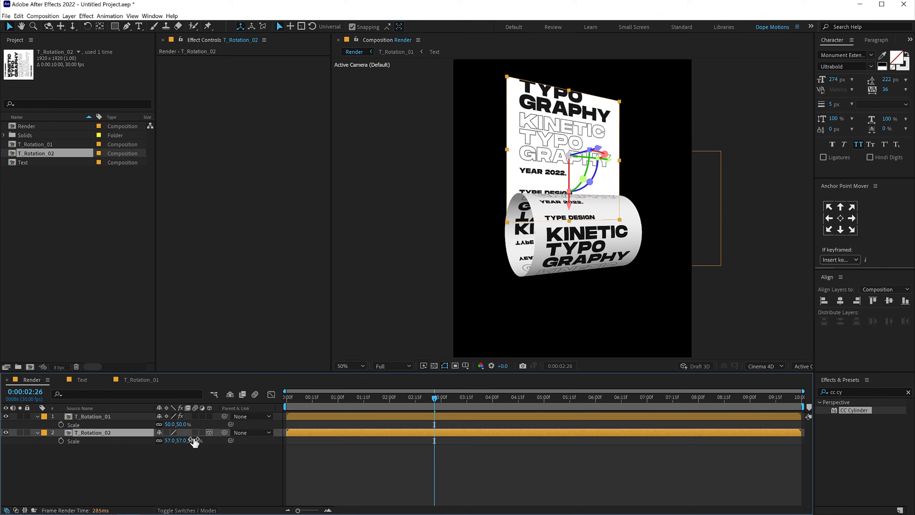
{"action": "left_click_drag", "start_coordinate": [193, 438], "coordinate": [195, 438]}
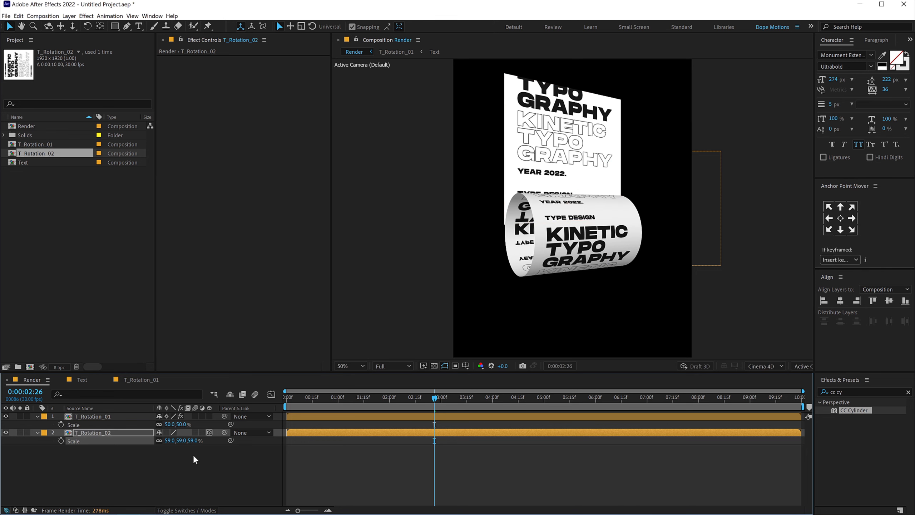
Step: Nudge the T_Rotation_02 layer slightly to line up its edge with the cylinder, and scrub through the animation
{"action": "key", "text": "slash"}
{"action": "left_click_drag", "start_coordinate": [475, 133], "coordinate": [476, 135]}
{"action": "key", "text": "F2"}
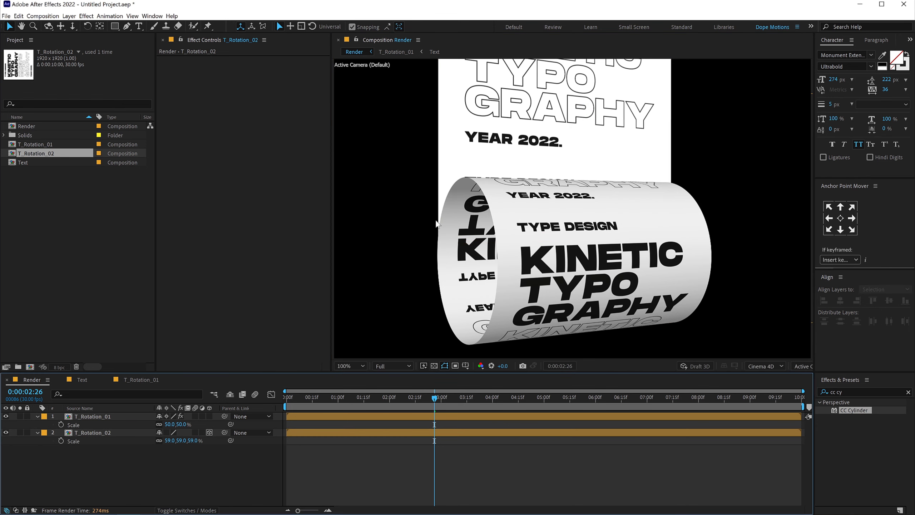
{"action": "key", "text": "comma"}
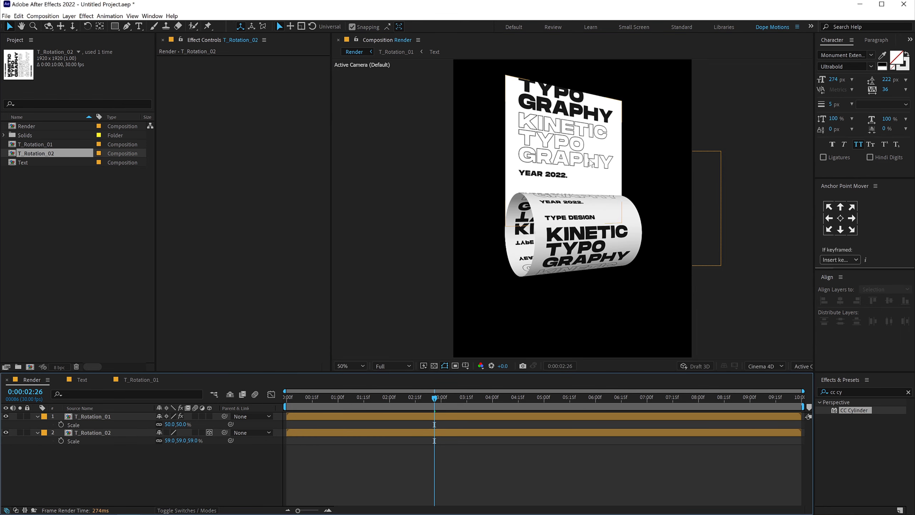
{"action": "left_click_drag", "start_coordinate": [300, 403], "coordinate": [367, 402]}
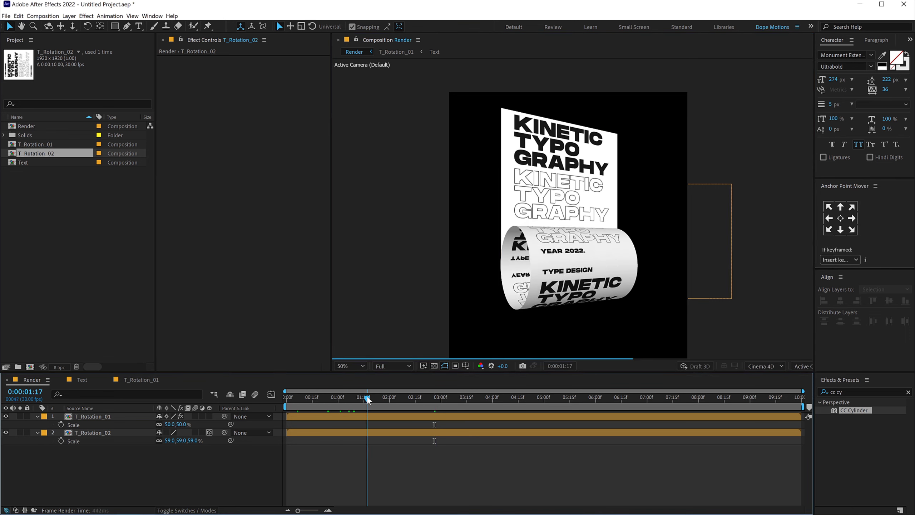
Step: In T_Rotation_02, replace the Text layer's position keyframes with a new one at the first frame and 2880, 960 at 0:00:09:29
{"action": "left_click", "coordinate": [573, 173]}
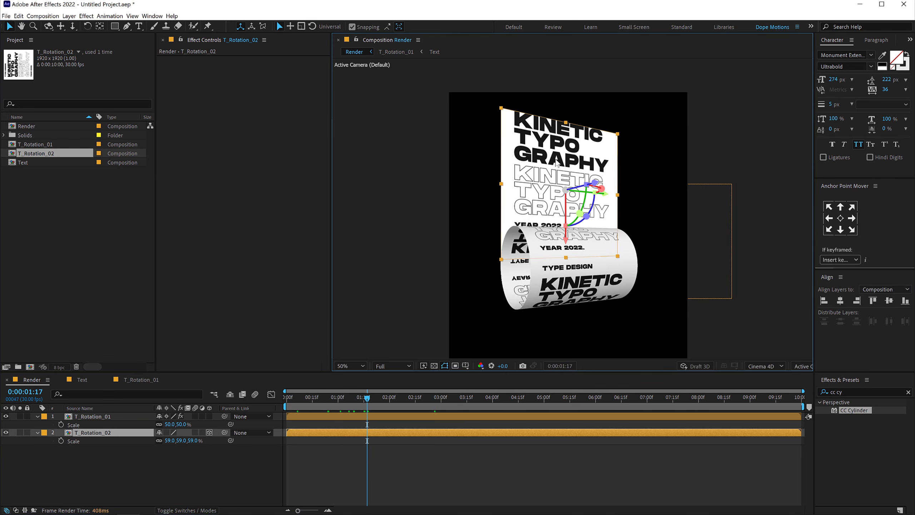
{"action": "double_click", "coordinate": [97, 432]}
{"action": "left_click", "coordinate": [84, 416]}
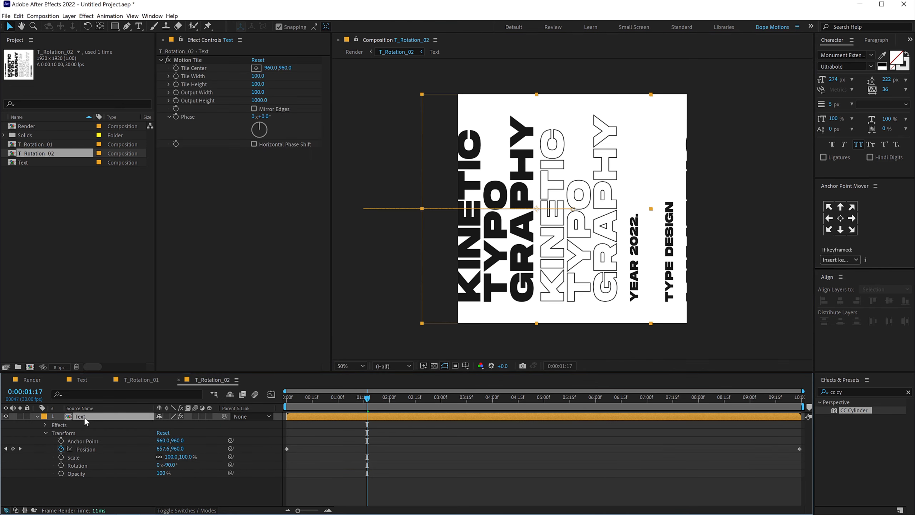
{"action": "left_click_drag", "start_coordinate": [367, 396], "coordinate": [204, 401]}
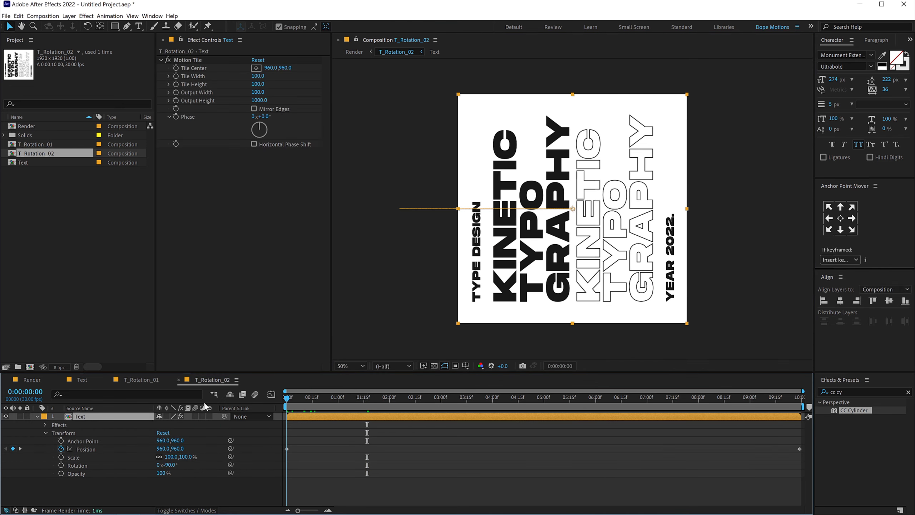
{"action": "left_click", "coordinate": [61, 449]}
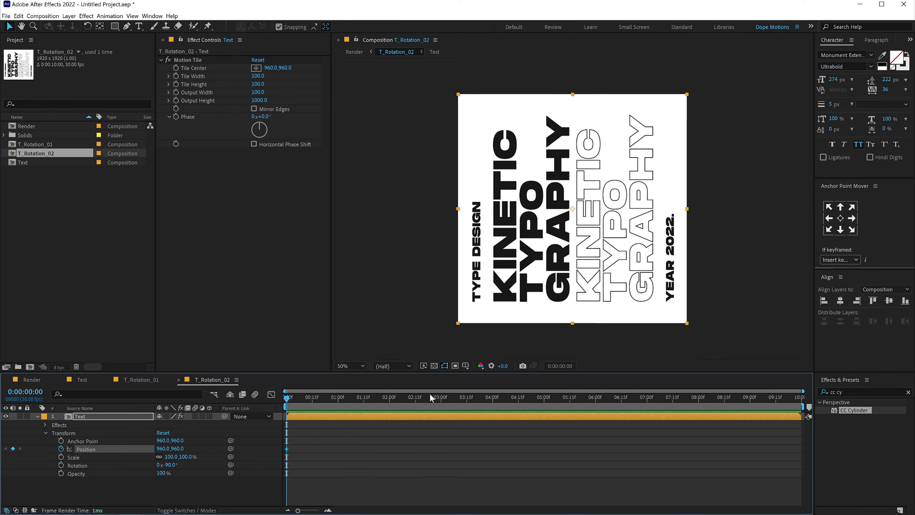
{"action": "left_click_drag", "start_coordinate": [430, 393], "coordinate": [800, 396]}
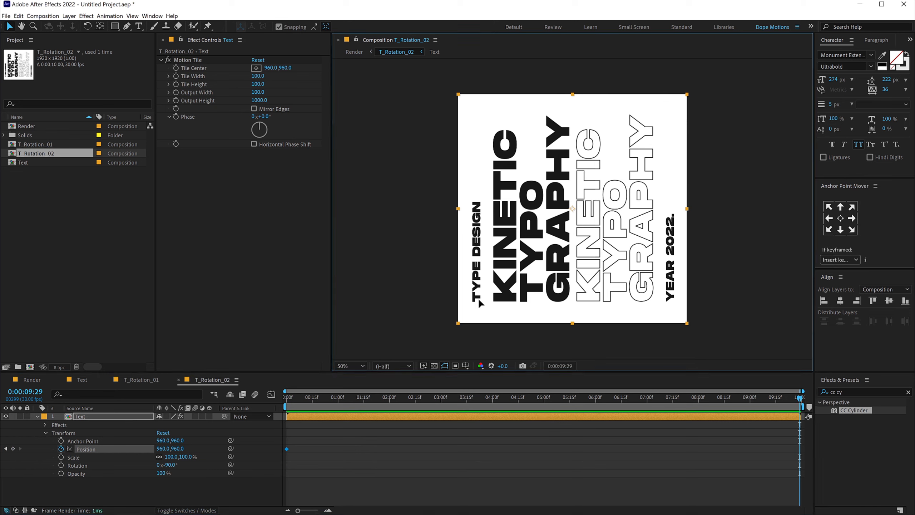
{"action": "left_click_drag", "start_coordinate": [490, 298], "coordinate": [708, 309]}
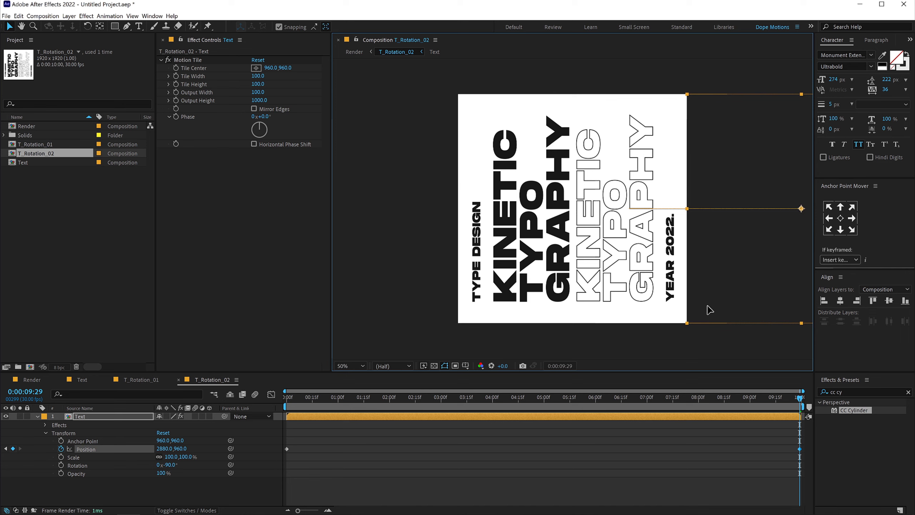
Step: Return to the Render composition, set the preview resolution to Half and play back the animation
{"action": "left_click", "coordinate": [40, 380]}
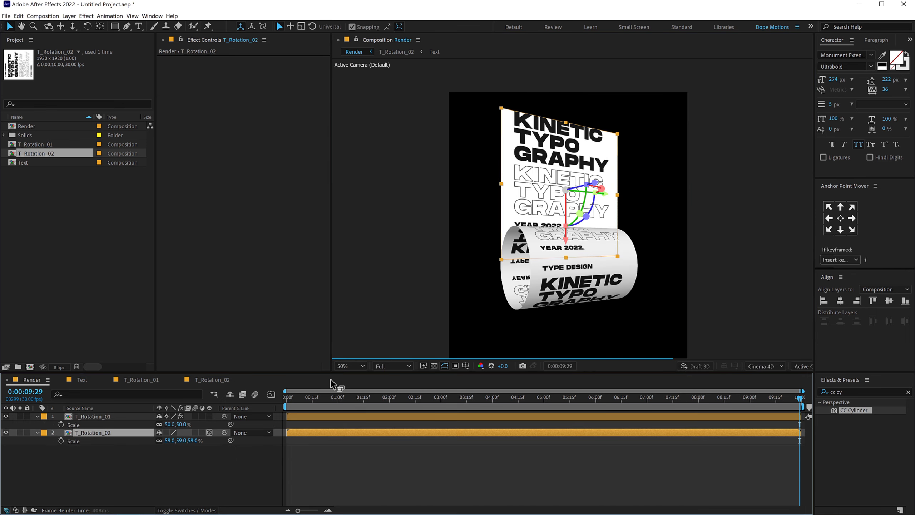
{"action": "left_click_drag", "start_coordinate": [299, 398], "coordinate": [388, 400]}
{"action": "left_click", "coordinate": [403, 366]}
{"action": "left_click", "coordinate": [391, 386]}
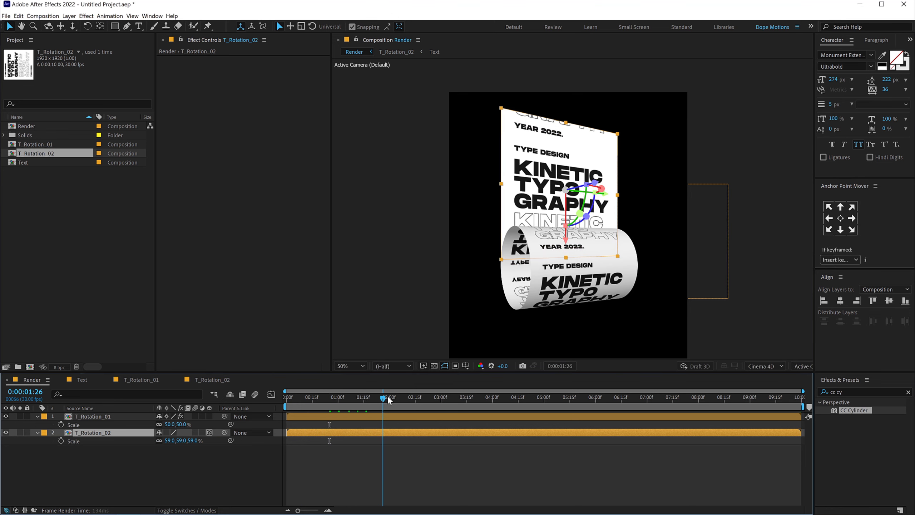
{"action": "key", "text": "space"}
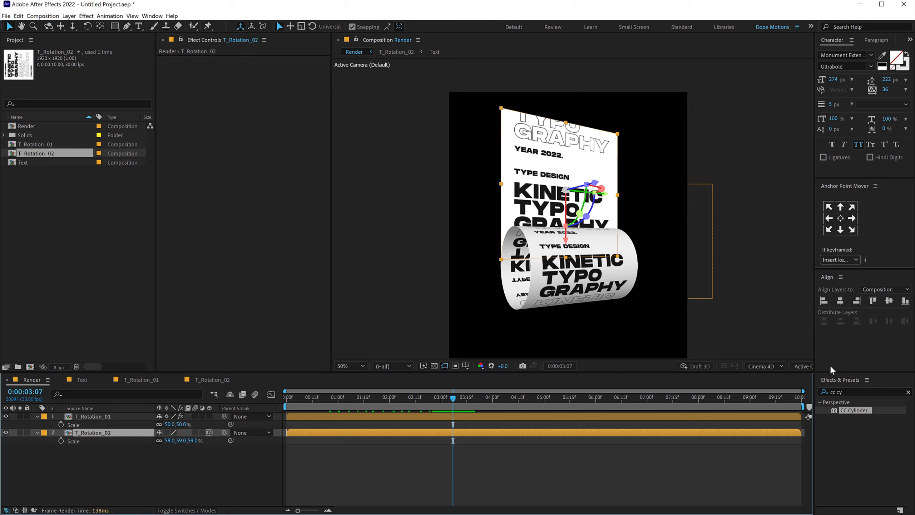
Step: Apply CC RepeTile to the T_Rotation_02 layer with Expand Left at 1157, and scrub through the result
{"action": "left_click", "coordinate": [844, 391]}
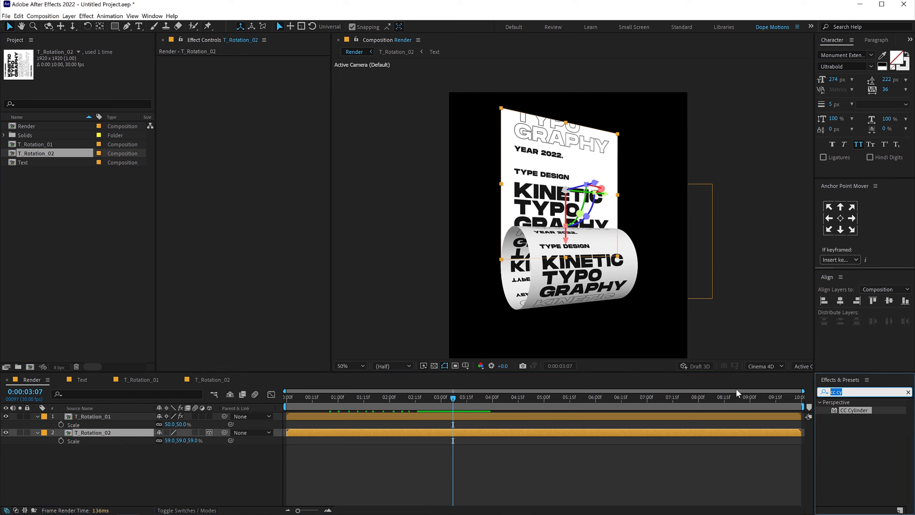
{"action": "type", "text": "cc re"}
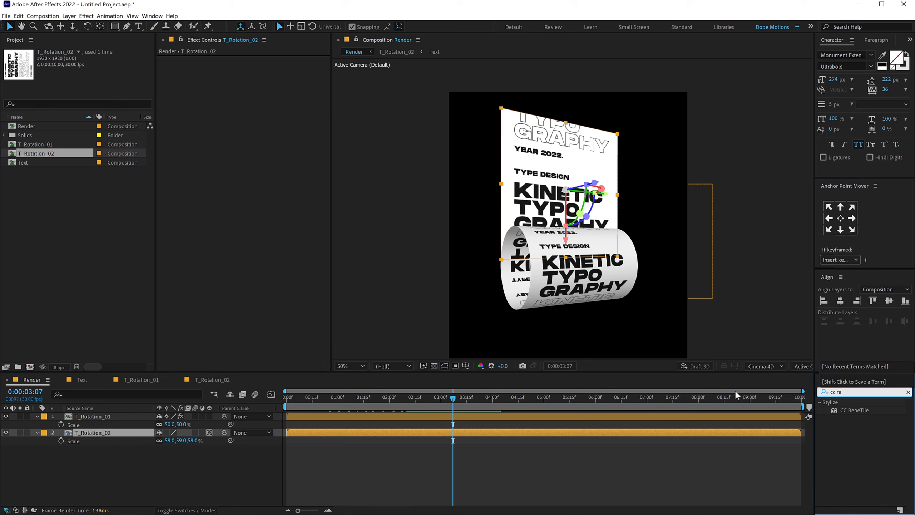
{"action": "double_click", "coordinate": [851, 410]}
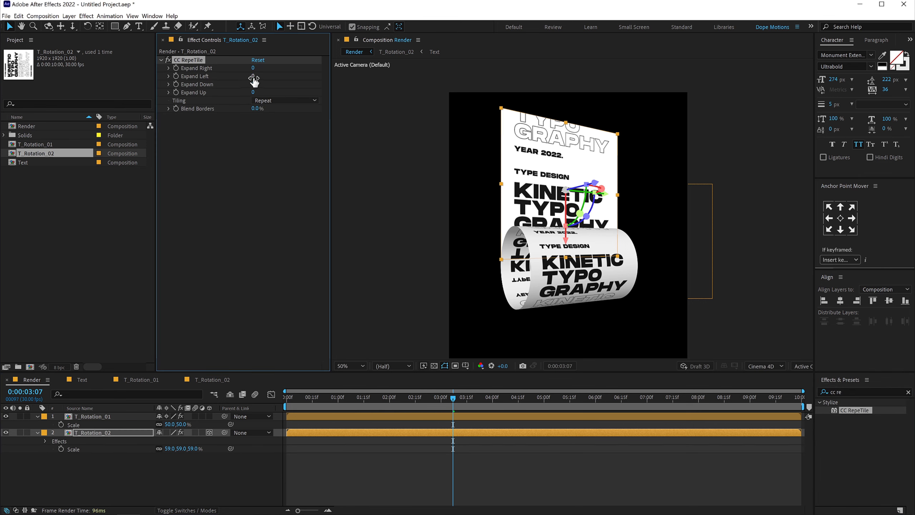
{"action": "left_click_drag", "start_coordinate": [253, 76], "coordinate": [825, 98]}
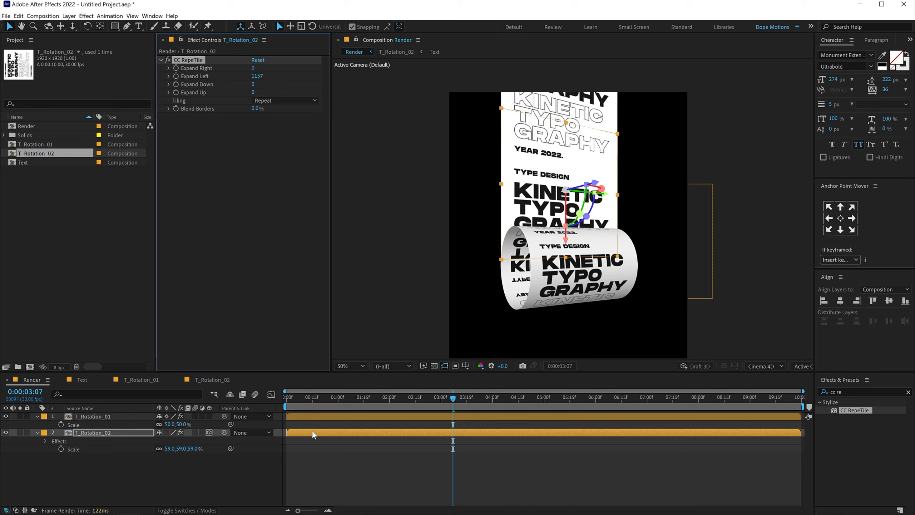
{"action": "left_click_drag", "start_coordinate": [298, 398], "coordinate": [457, 397]}
Step: In T_Rotation_02, apply Tint with swapped colors to the Text layer, and scrub through the result in the Render composition
{"action": "double_click", "coordinate": [98, 432]}
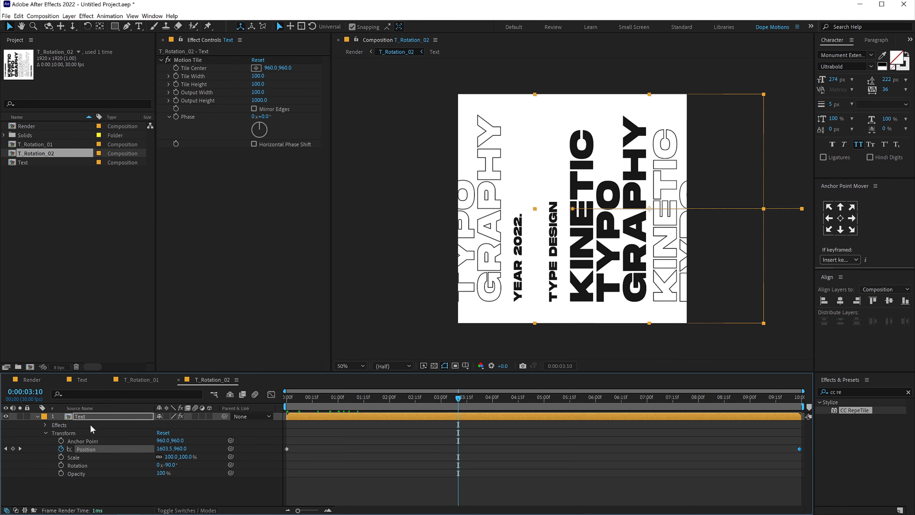
{"action": "left_click", "coordinate": [90, 415]}
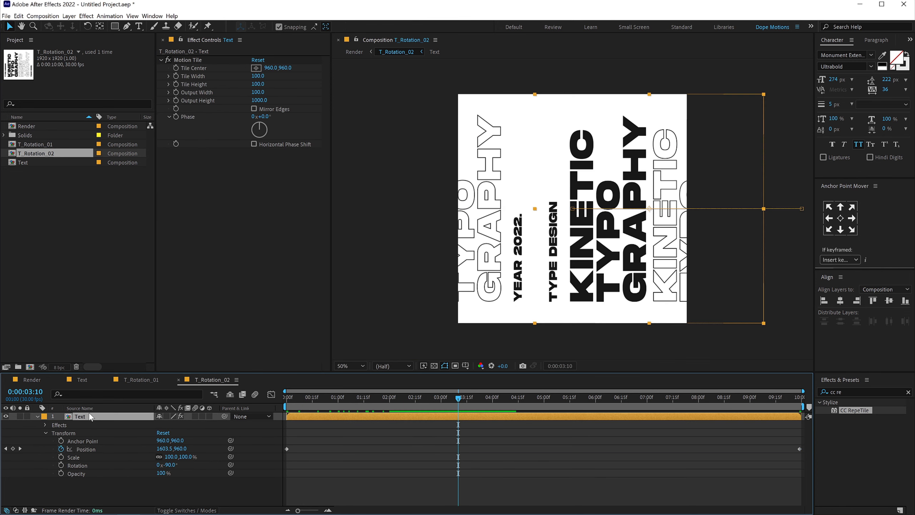
{"action": "left_click", "coordinate": [828, 393]}
{"action": "type", "text": "tint"}
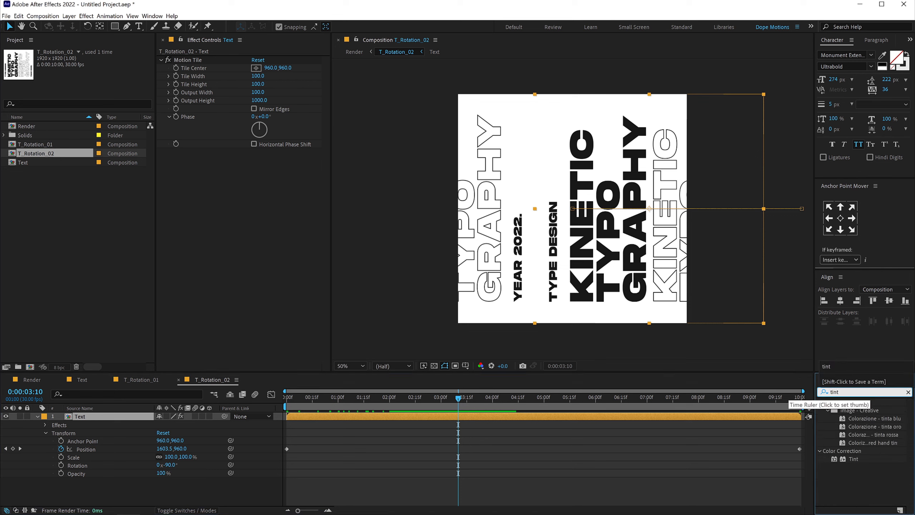
{"action": "double_click", "coordinate": [853, 459]}
{"action": "left_click", "coordinate": [296, 185]}
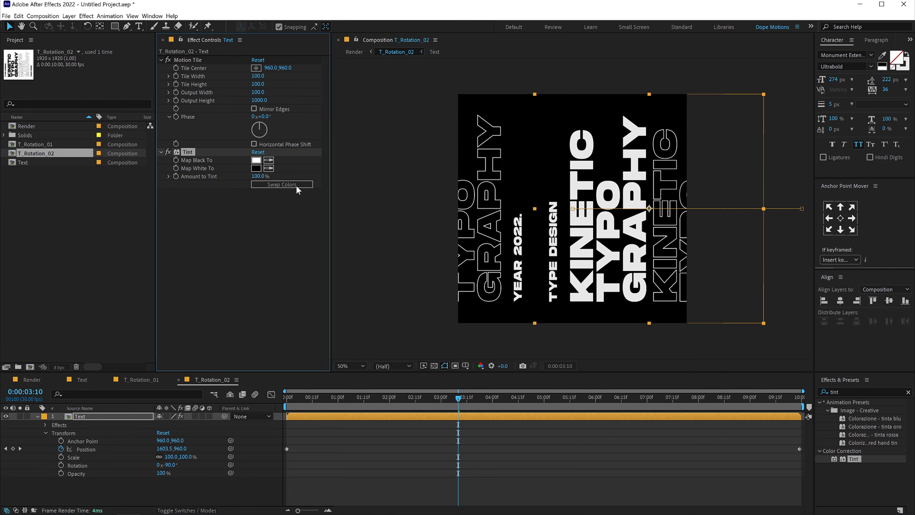
{"action": "left_click", "coordinate": [33, 379]}
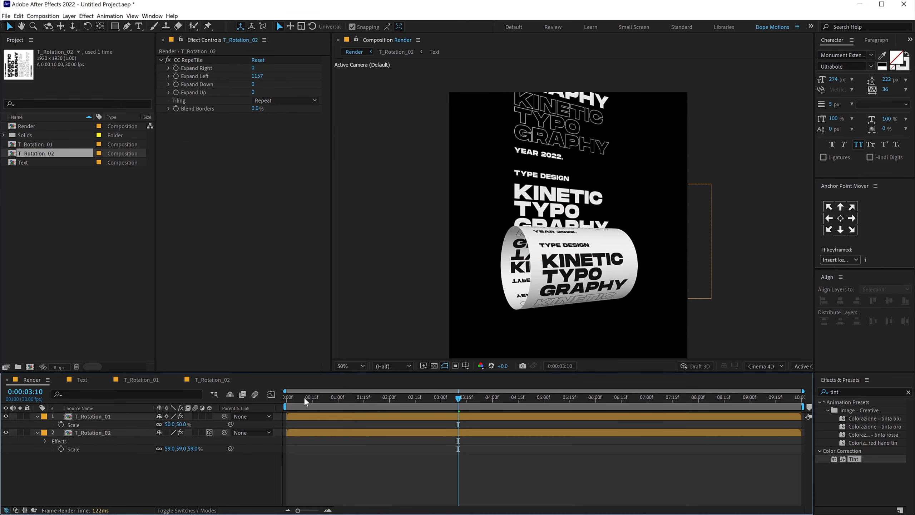
{"action": "left_click_drag", "start_coordinate": [306, 398], "coordinate": [355, 397]}
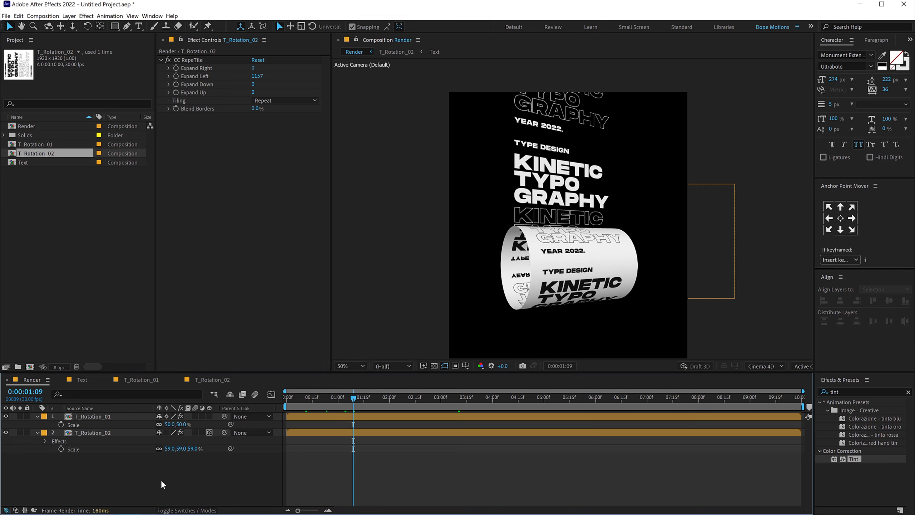
Step: Create a full-size solid named BG in color 080808, place it beneath all other layers, and scrub through the animation
{"action": "key", "text": "ctrl+y"}
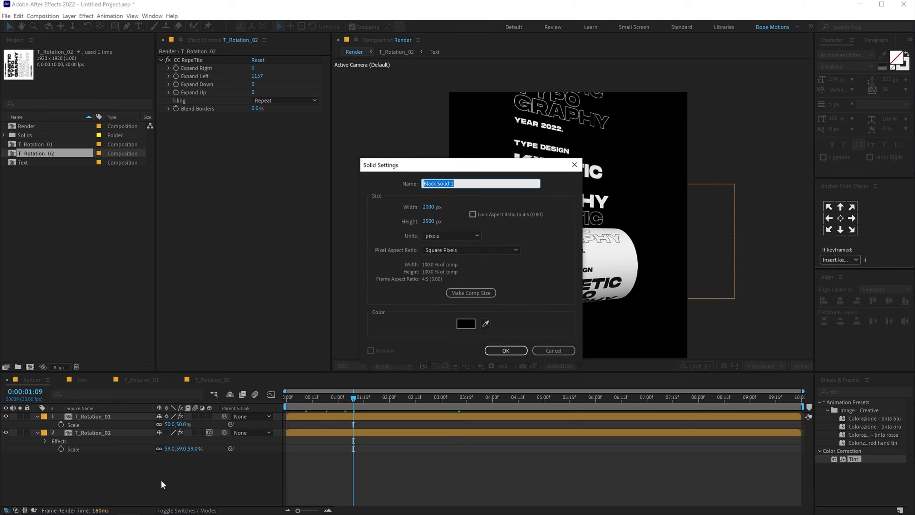
{"action": "type", "text": "BG"}
{"action": "left_click", "coordinate": [463, 326]}
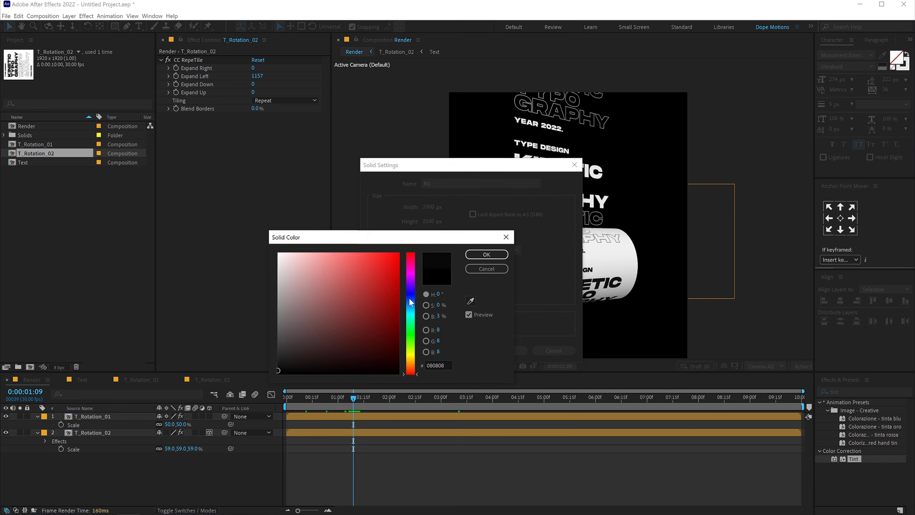
{"action": "left_click", "coordinate": [487, 254]}
{"action": "left_click", "coordinate": [514, 350]}
{"action": "left_click_drag", "start_coordinate": [90, 416], "coordinate": [73, 486]}
{"action": "left_click", "coordinate": [92, 486]}
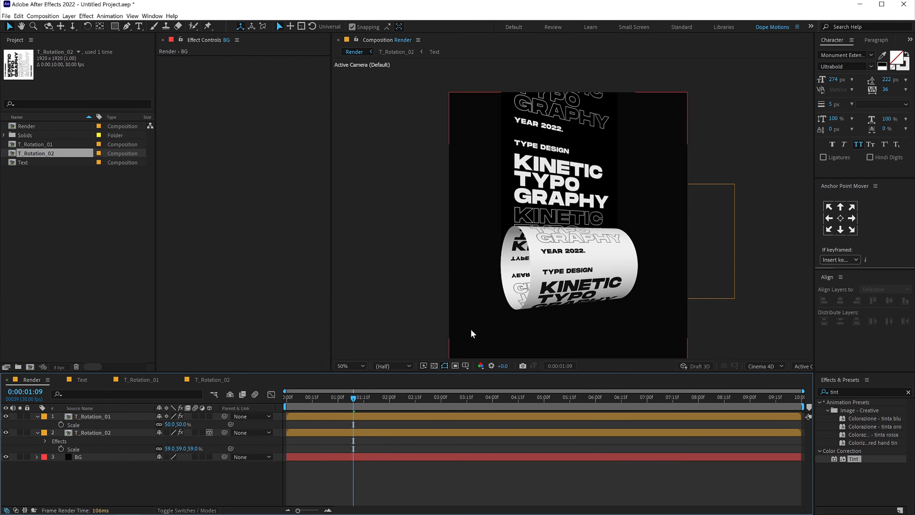
{"action": "left_click_drag", "start_coordinate": [330, 396], "coordinate": [426, 384]}
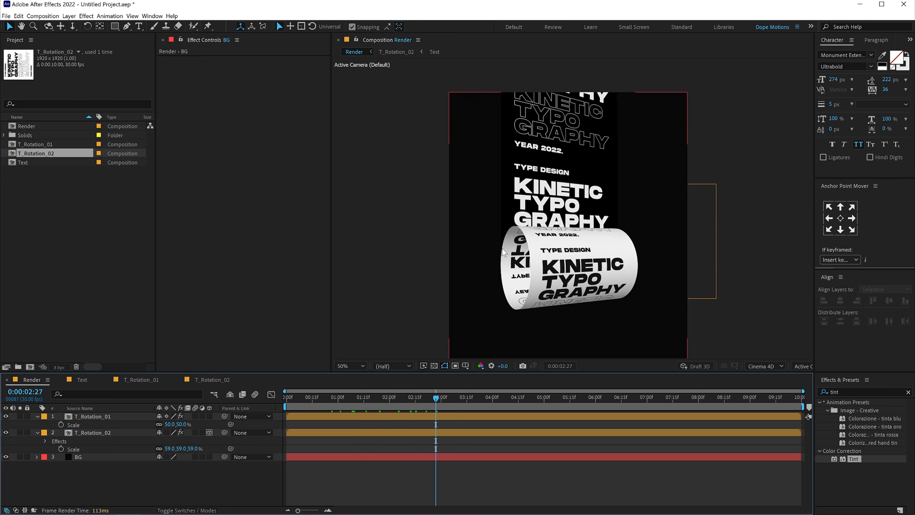
Step: Rename the T_Rotation_01 layer in the Render composition as Cylinder
{"action": "left_click", "coordinate": [100, 432]}
{"action": "left_click", "coordinate": [96, 417]}
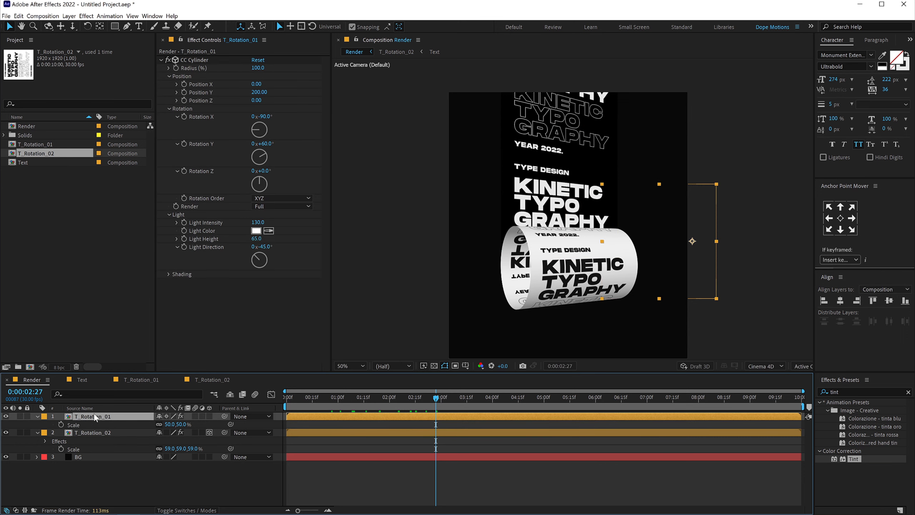
{"action": "key", "text": "Return"}
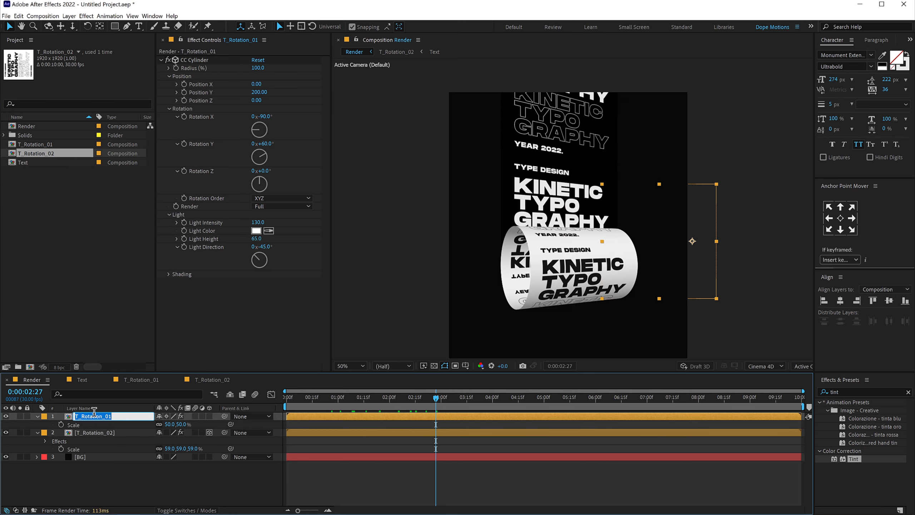
{"action": "type", "text": "Cyli"}
{"action": "type", "text": "nder"}
{"action": "key", "text": "Return"}
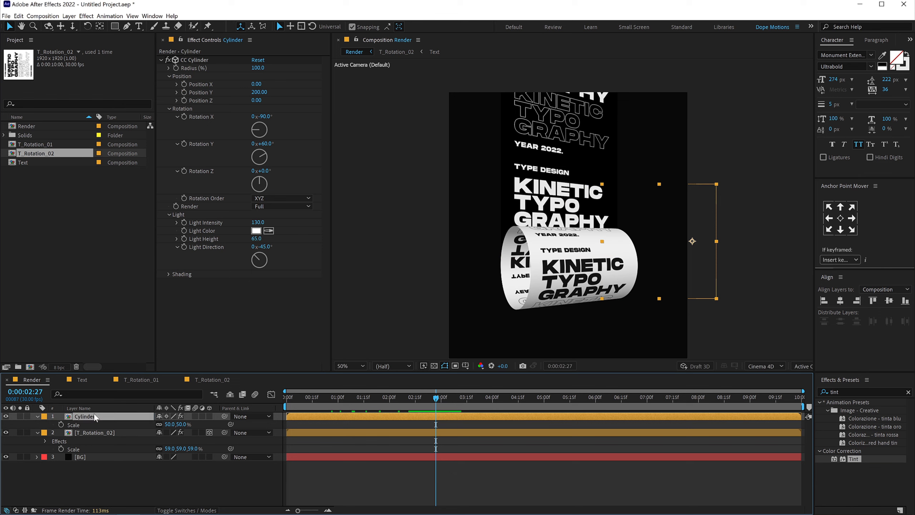
Step: Rename the T_Rotation_02 layer in the Render composition as Top
{"action": "left_click", "coordinate": [95, 432]}
{"action": "key", "text": "Return"}
{"action": "type", "text": "To"}
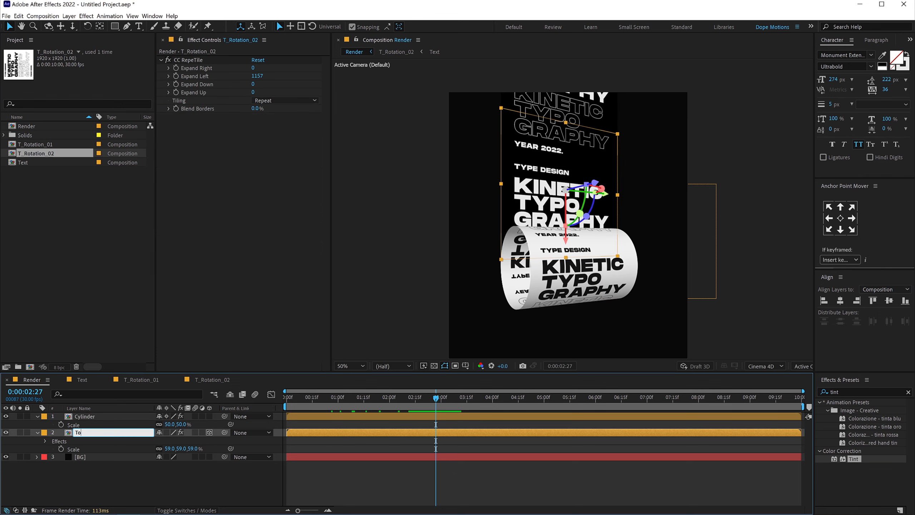
{"action": "type", "text": "p"}
{"action": "key", "text": "Return"}
Step: Duplicate the Top layer, place the copy directly beneath the original, and rename it Bottom
{"action": "key", "text": "ctrl+d"}
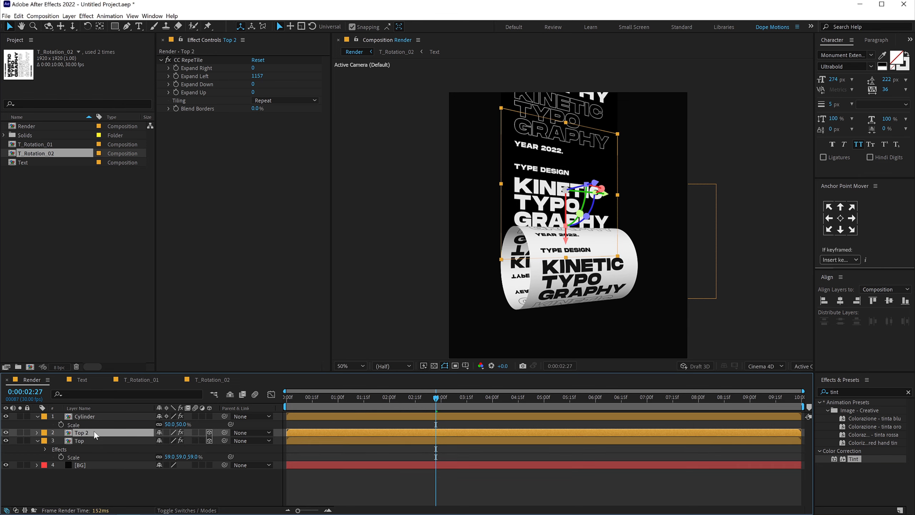
{"action": "left_click_drag", "start_coordinate": [88, 438], "coordinate": [89, 445]}
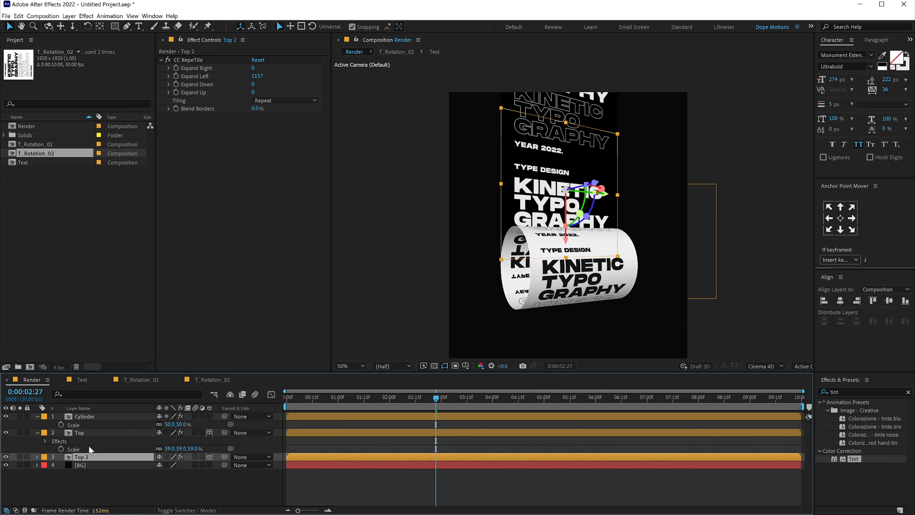
{"action": "key", "text": "Return"}
{"action": "type", "text": "Bo"}
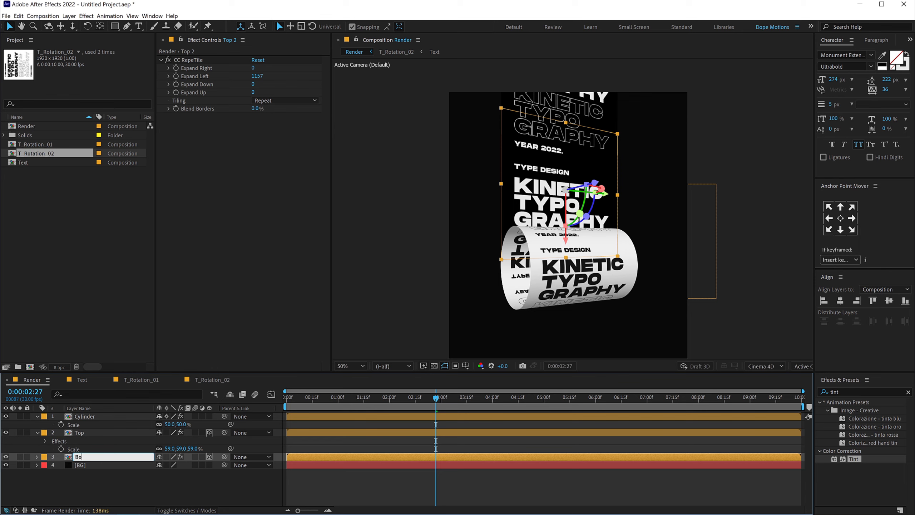
{"action": "type", "text": "ttom"}
{"action": "key", "text": "Return"}
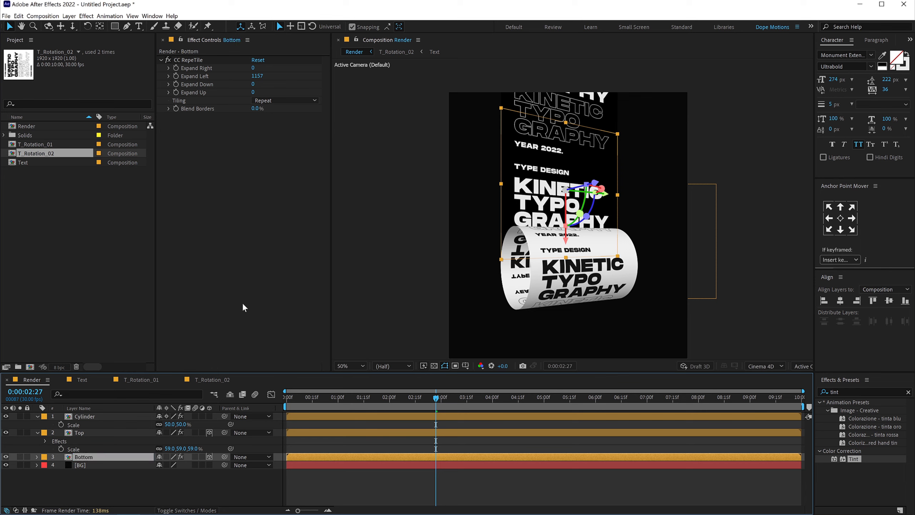
Step: Set the Bottom layer's X Rotation to -85° and its Y Rotation to 0°
{"action": "key", "text": "F2"}
{"action": "left_click", "coordinate": [36, 415]}
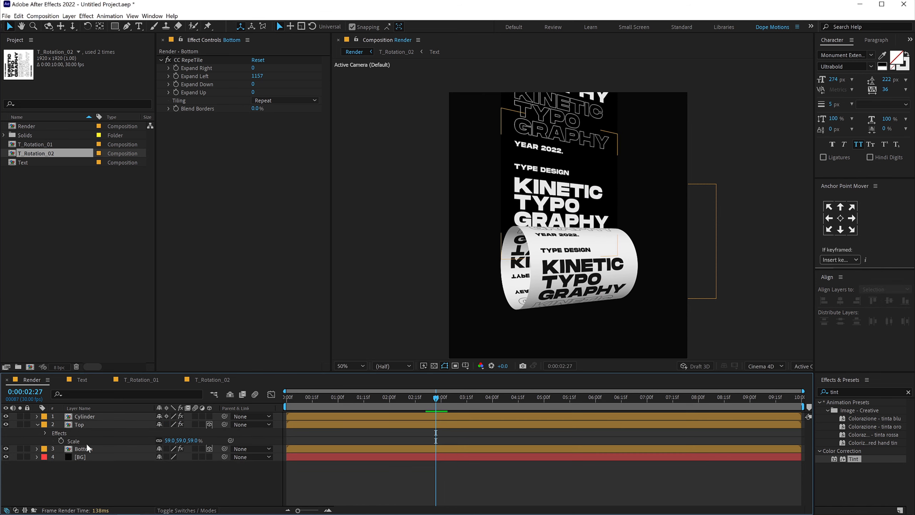
{"action": "left_click", "coordinate": [85, 448]}
{"action": "key", "text": "t"}
{"action": "key", "text": "r"}
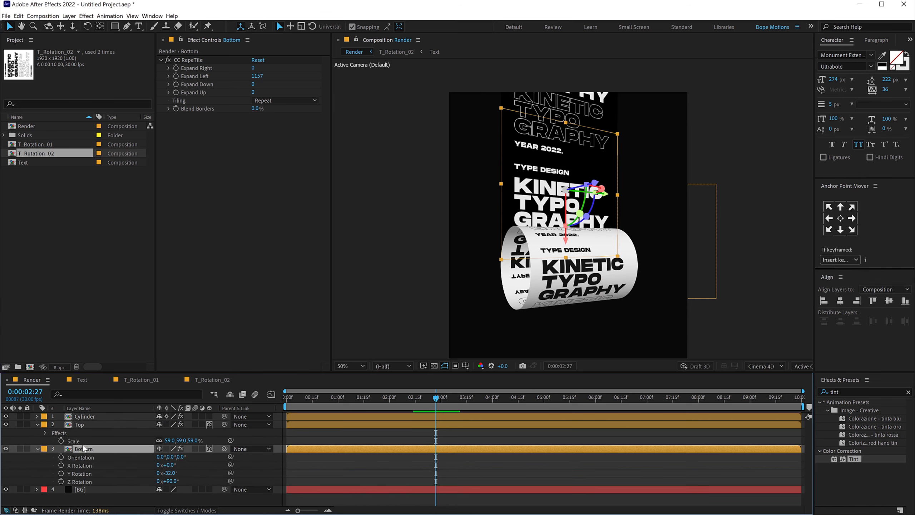
{"action": "left_click", "coordinate": [38, 424]}
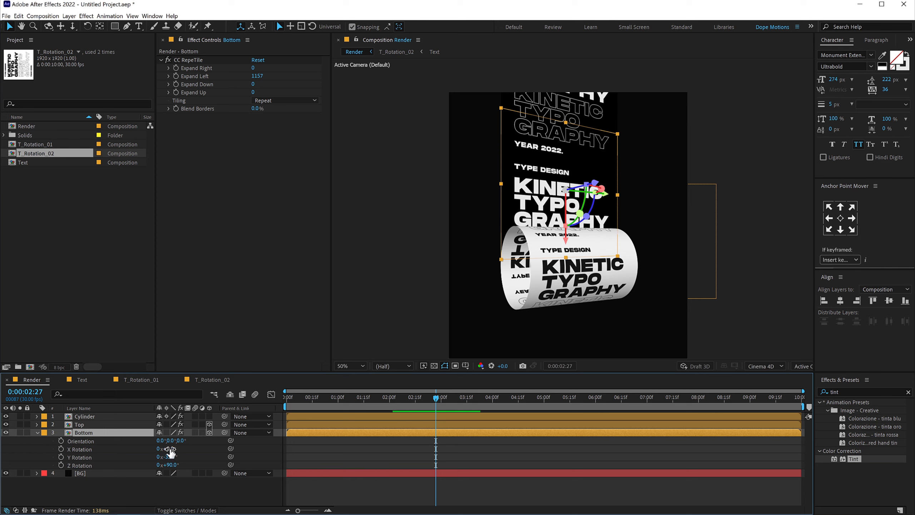
{"action": "left_click_drag", "start_coordinate": [169, 448], "coordinate": [170, 455]}
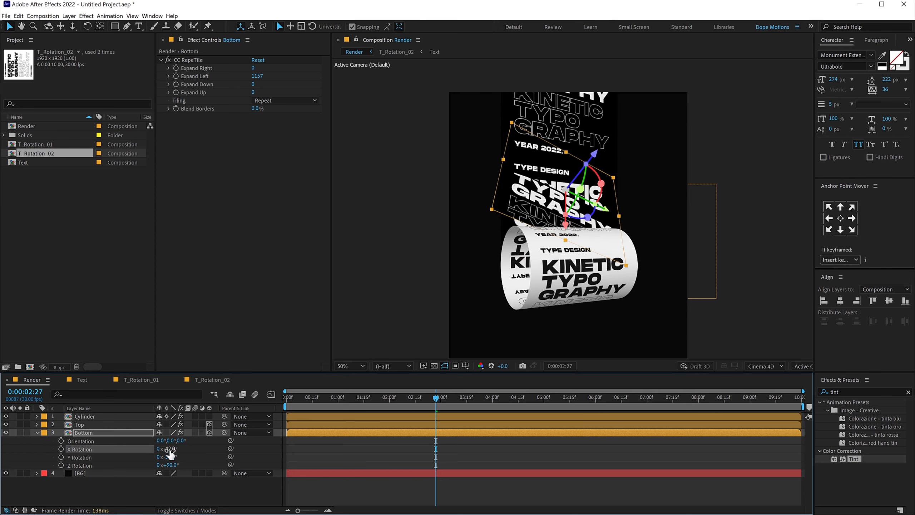
{"action": "left_click", "coordinate": [169, 449]}
{"action": "key", "text": "Return"}
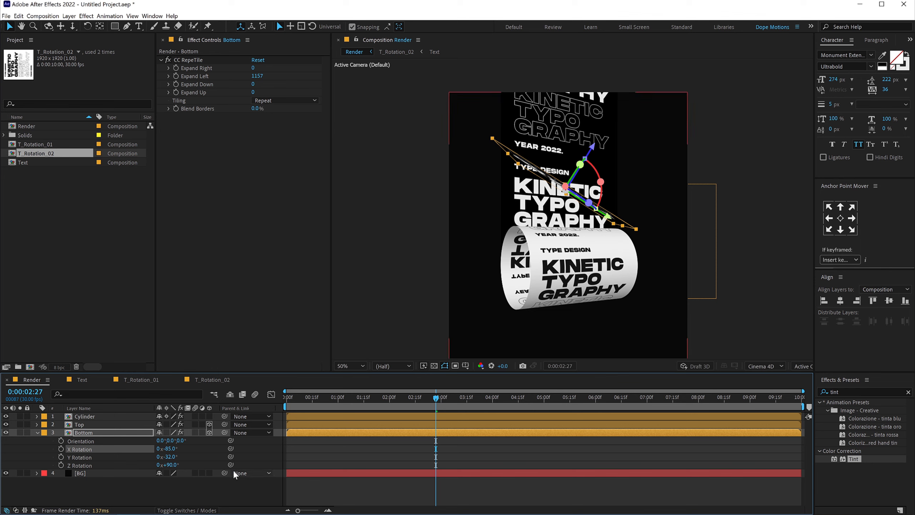
{"action": "left_click", "coordinate": [169, 456]}
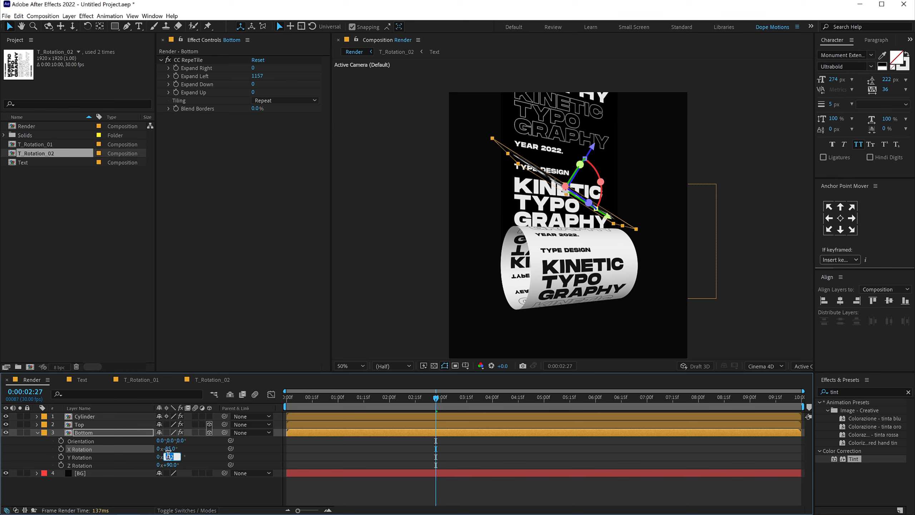
{"action": "type", "text": "0"}
{"action": "key", "text": "Return"}
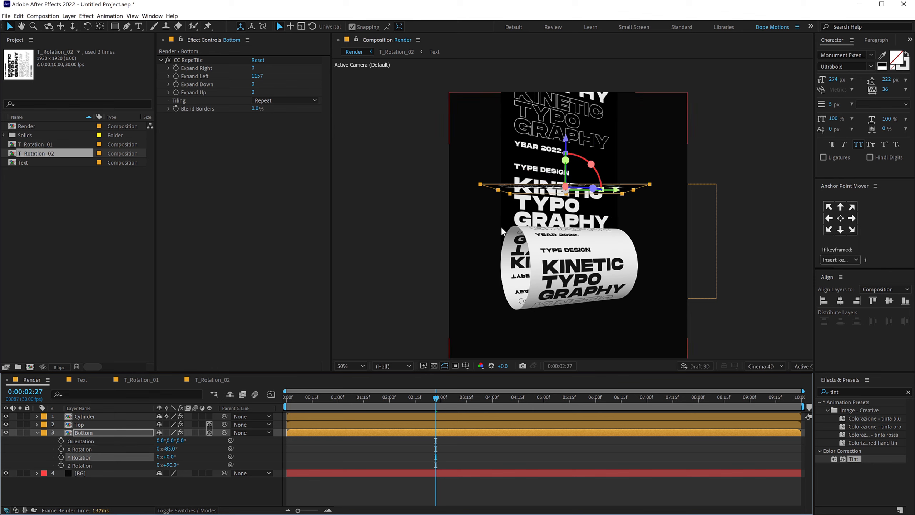
Step: Move the Bottom strip down beneath the cylinder, set its Z Rotation to 67°, and shift it forward along the floor
{"action": "left_click_drag", "start_coordinate": [558, 151], "coordinate": [566, 267]}
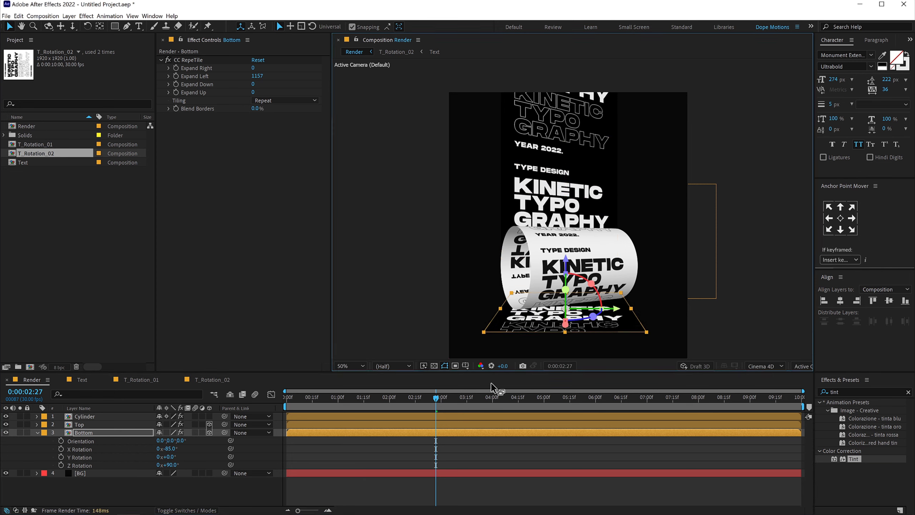
{"action": "left_click_drag", "start_coordinate": [176, 465], "coordinate": [162, 463]}
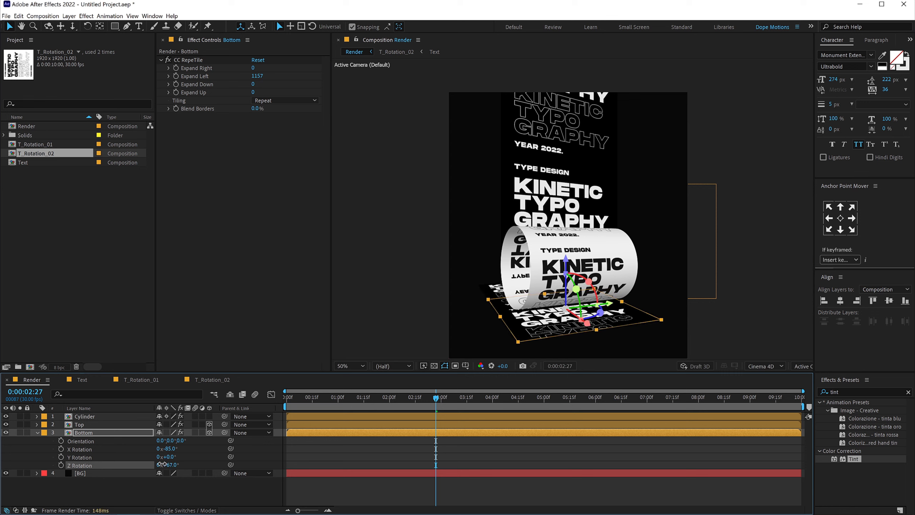
{"action": "left_click_drag", "start_coordinate": [555, 314], "coordinate": [586, 339]}
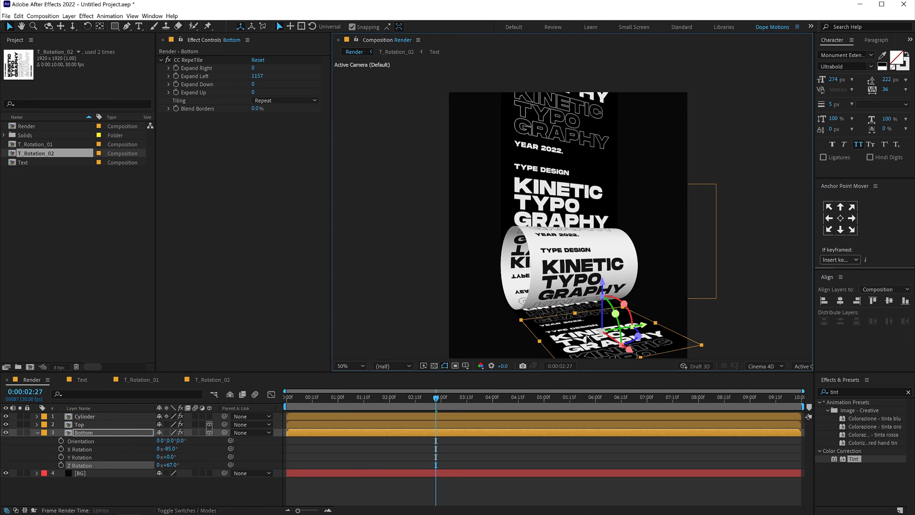
Step: Show the transparency grid, hide the BG layer, and nudge the Bottom strip to line up with the cylinder's lower edge
{"action": "left_click", "coordinate": [434, 367]}
{"action": "left_click", "coordinate": [5, 472]}
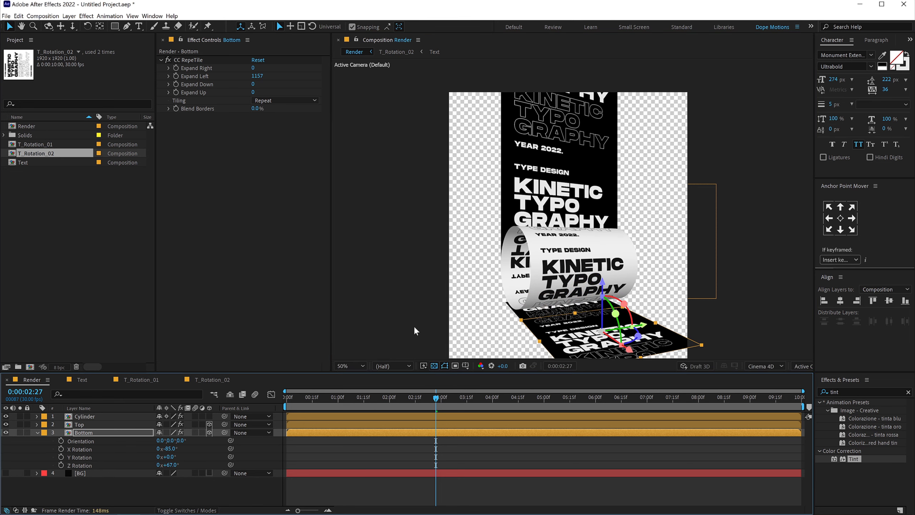
{"action": "scroll", "coordinate": [542, 325], "scroll_direction": "up", "scroll_amount": 2}
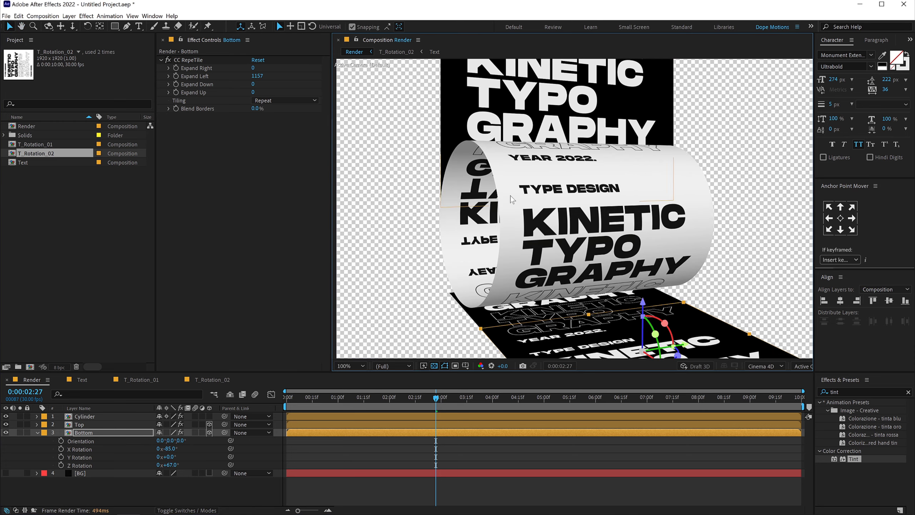
{"action": "scroll", "coordinate": [511, 314], "scroll_direction": "down", "scroll_amount": 1}
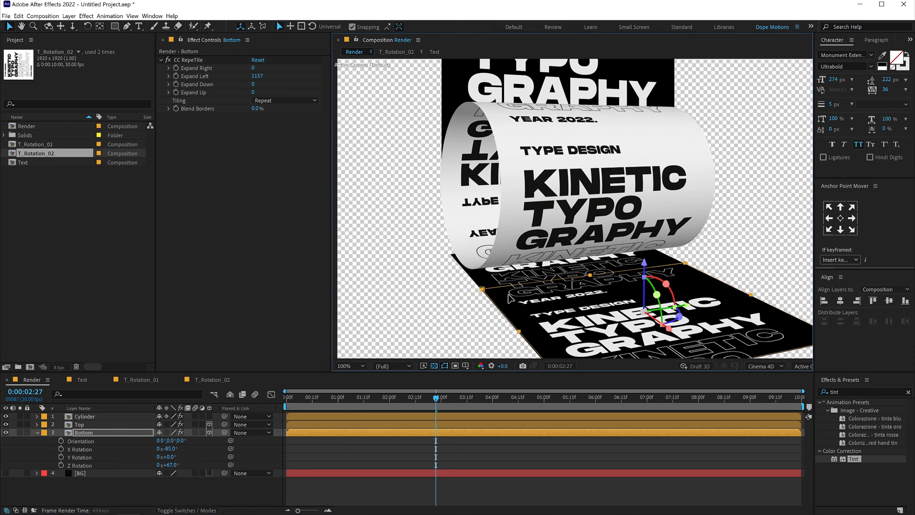
{"action": "left_click_drag", "start_coordinate": [508, 299], "coordinate": [519, 304]}
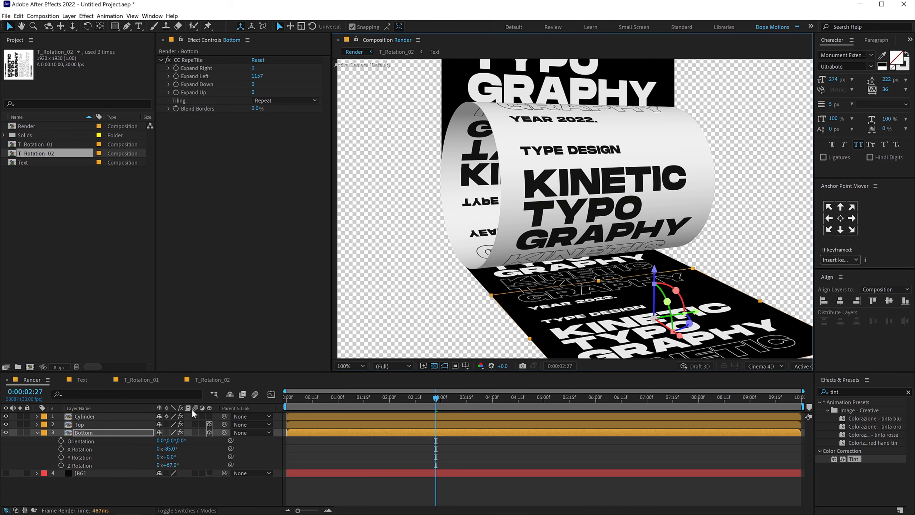
Step: Extend the Bottom strip past the frame edge by setting its CC RepeTile Expand Right to 1686
{"action": "key", "text": "s"}
{"action": "key", "text": "comma"}
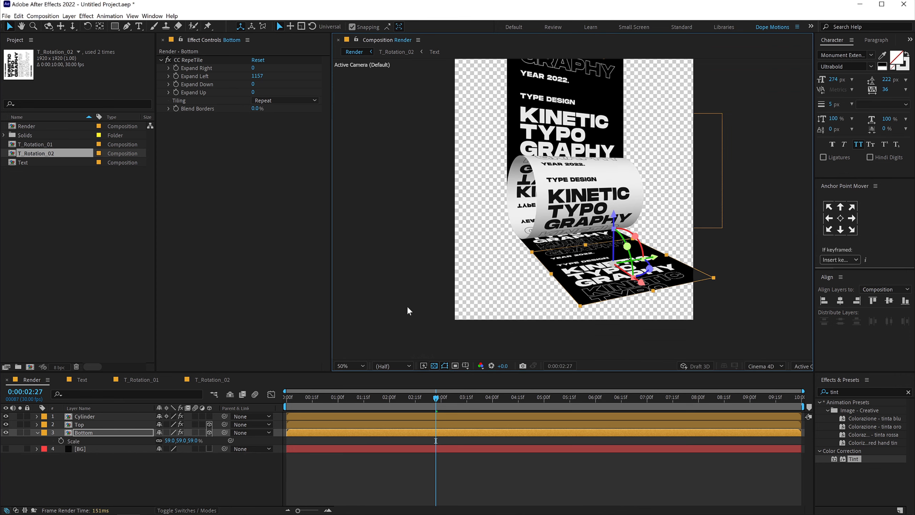
{"action": "left_click", "coordinate": [197, 463]}
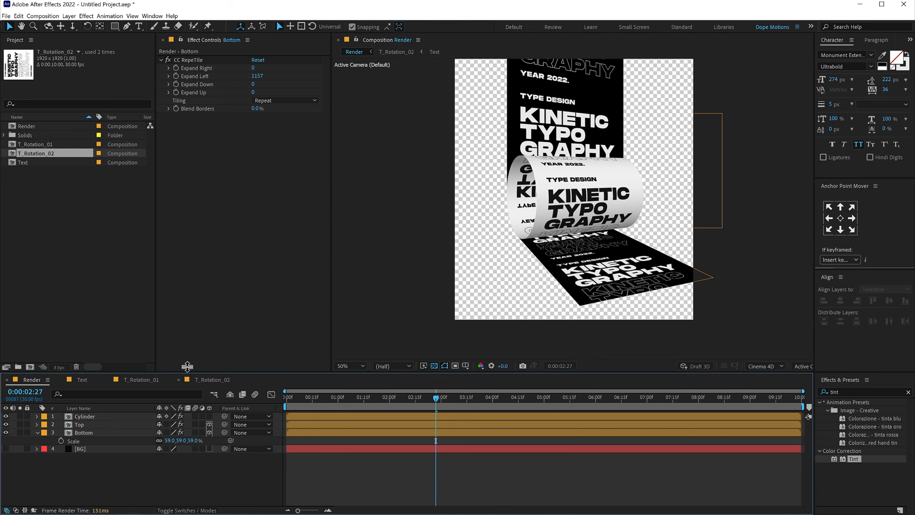
{"action": "left_click", "coordinate": [37, 433]}
{"action": "left_click", "coordinate": [90, 433]}
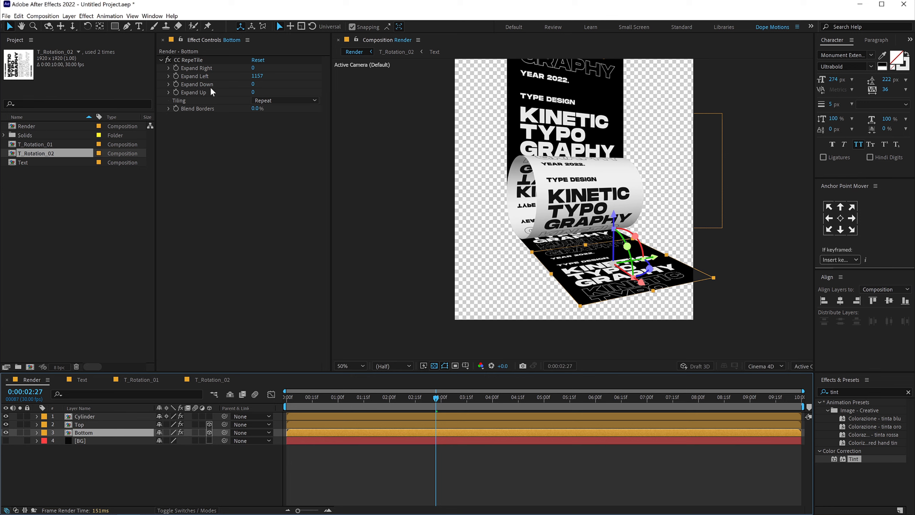
{"action": "left_click_drag", "start_coordinate": [254, 72], "coordinate": [592, 81]}
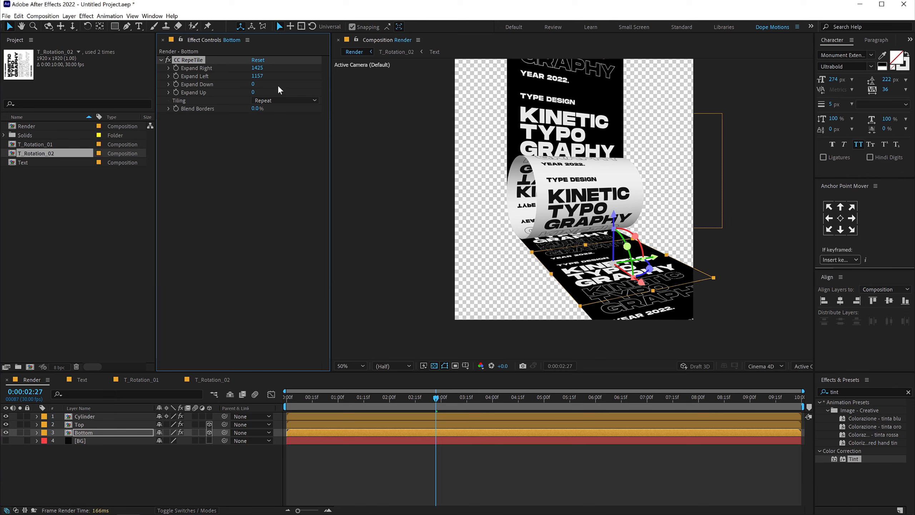
{"action": "left_click_drag", "start_coordinate": [258, 69], "coordinate": [377, 86]}
{"action": "key", "text": "F2"}
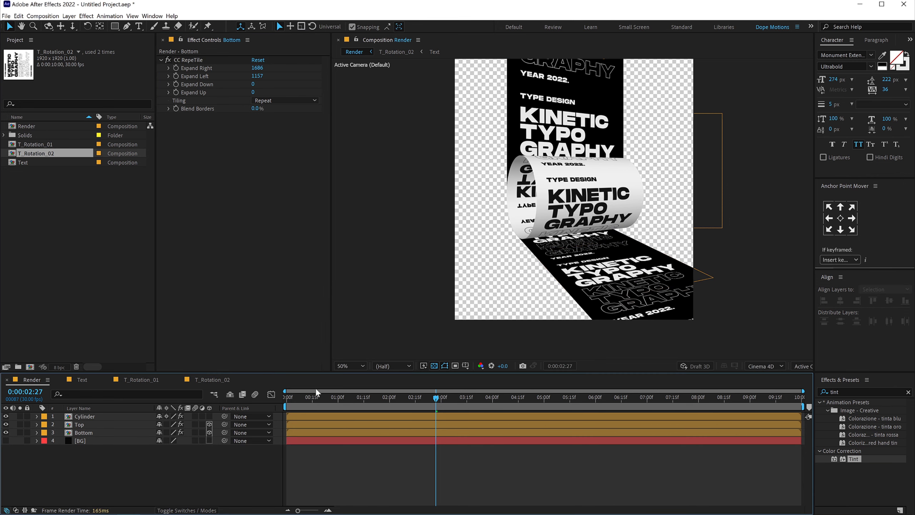
Step: Scrub the Render composition to 0:00:03:05, hide the transparency grid and set the preview resolution to Full
{"action": "left_click_drag", "start_coordinate": [296, 401], "coordinate": [428, 407]}
{"action": "key", "text": "h"}
{"action": "left_click_drag", "start_coordinate": [500, 217], "coordinate": [492, 256]}
{"action": "key", "text": "v"}
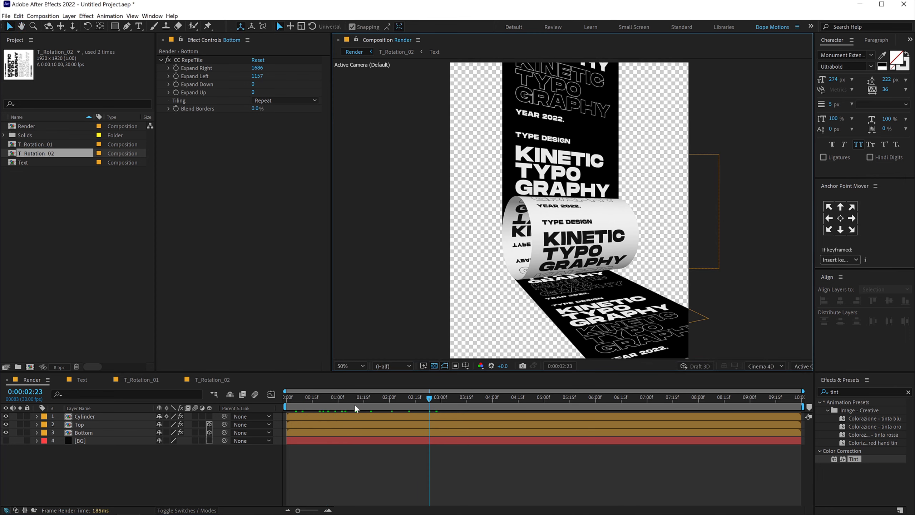
{"action": "left_click_drag", "start_coordinate": [322, 398], "coordinate": [450, 405]}
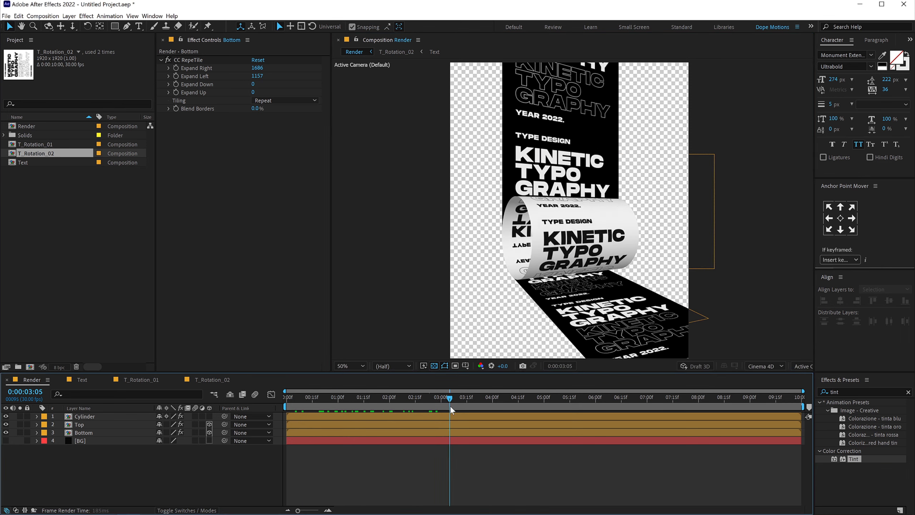
{"action": "left_click", "coordinate": [433, 366]}
{"action": "left_click", "coordinate": [390, 431]}
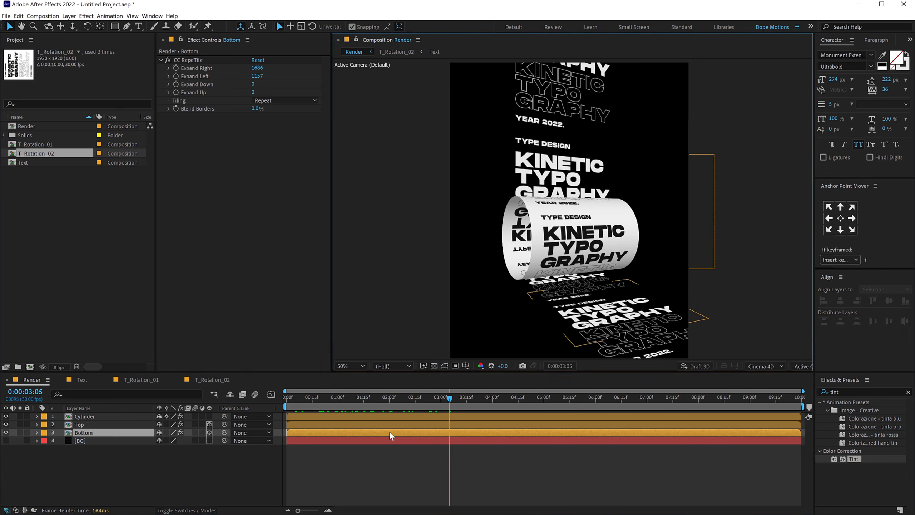
{"action": "left_click", "coordinate": [390, 365]}
{"action": "left_click", "coordinate": [389, 388]}
{"action": "left_click", "coordinate": [360, 460]}
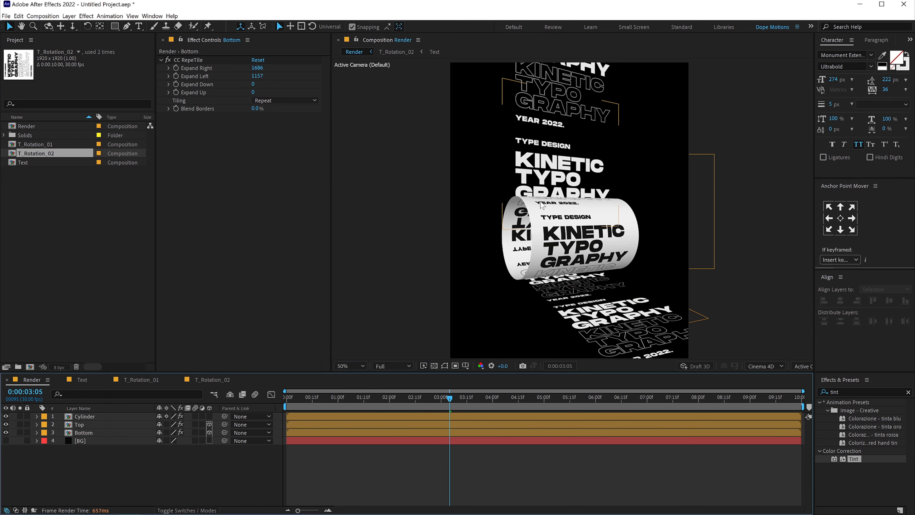
Step: Recolor the strips in T_Rotation_02 by setting Tint to map black to golden yellow and white to pure black, and return to Render
{"action": "double_click", "coordinate": [85, 423]}
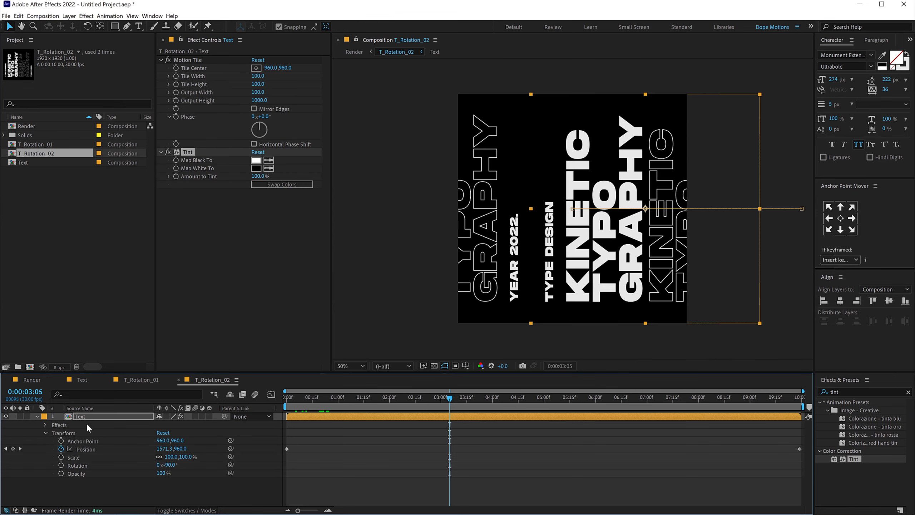
{"action": "left_click", "coordinate": [257, 160]}
{"action": "left_click", "coordinate": [413, 355]}
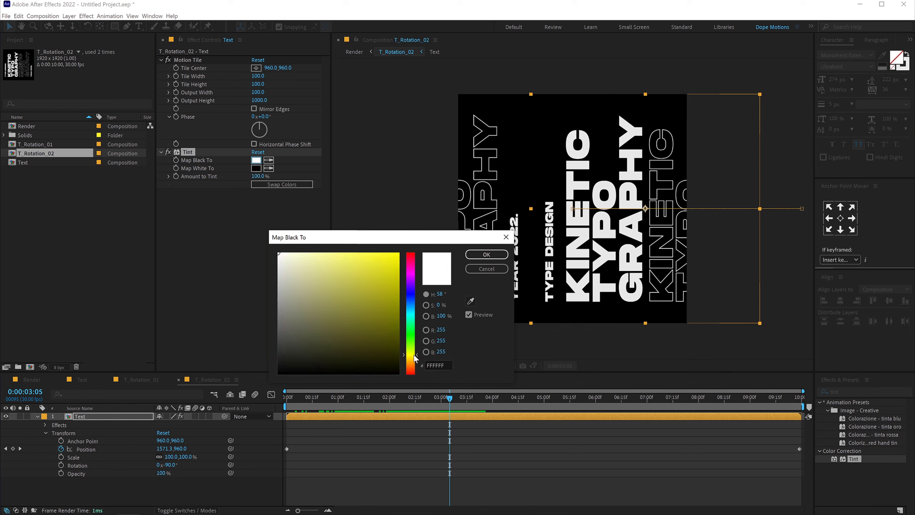
{"action": "left_click", "coordinate": [394, 258]}
{"action": "left_click", "coordinate": [486, 254]}
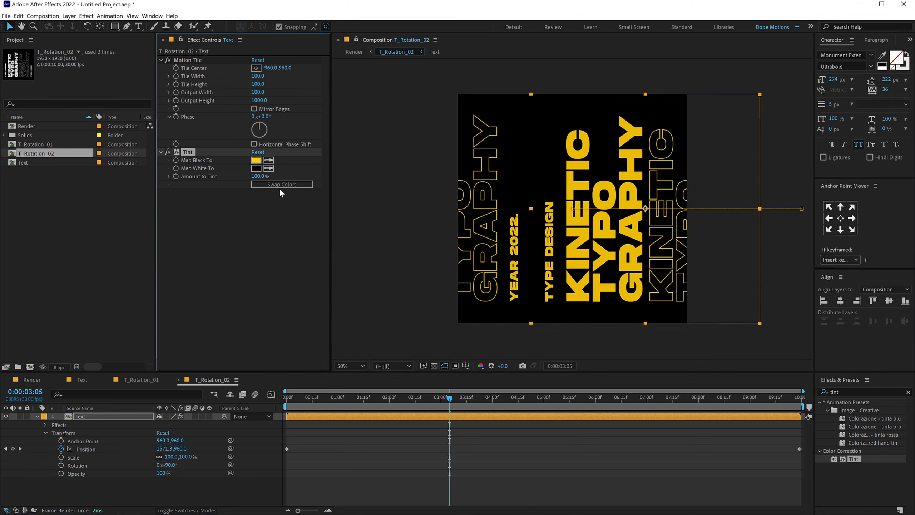
{"action": "left_click", "coordinate": [256, 168]}
{"action": "left_click_drag", "start_coordinate": [324, 345], "coordinate": [256, 372]}
{"action": "left_click", "coordinate": [493, 255]}
{"action": "left_click", "coordinate": [34, 377]}
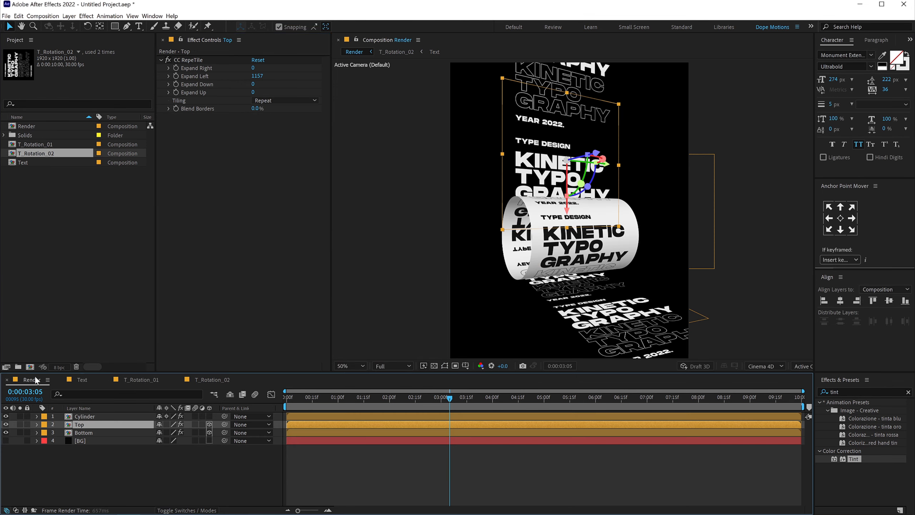
{"action": "left_click", "coordinate": [192, 463]}
Step: Apply a Tint effect with swapped colors to the Text layer in the cylinder's T_Rotation_01 composition, and return to Render
{"action": "left_click", "coordinate": [85, 417]}
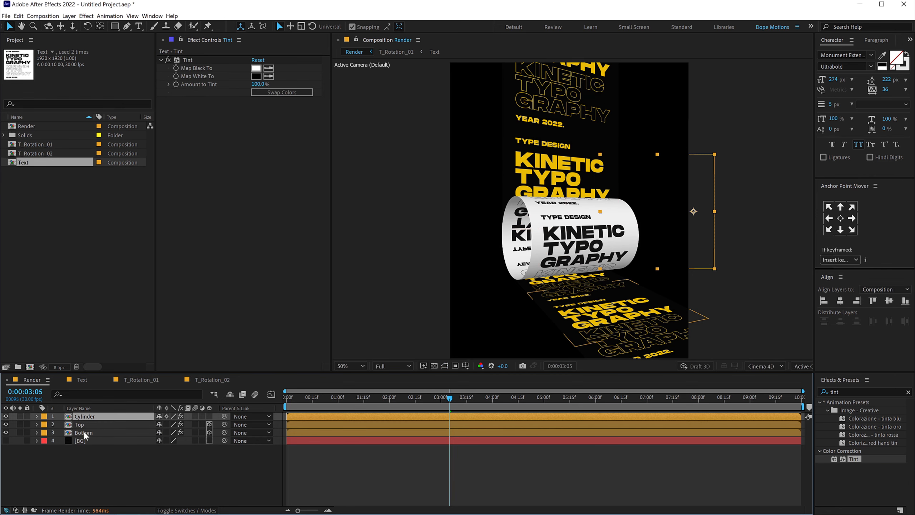
{"action": "double_click", "coordinate": [86, 416]}
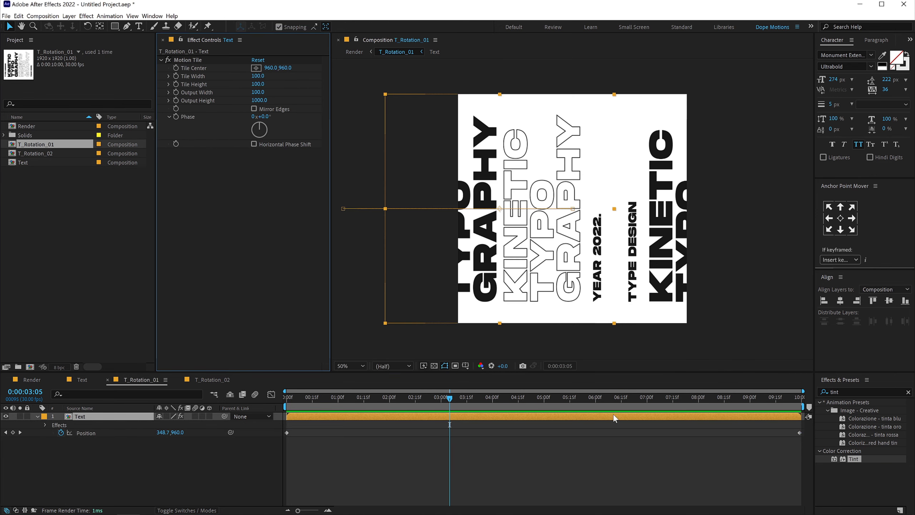
{"action": "left_click_drag", "start_coordinate": [853, 459], "coordinate": [107, 416]}
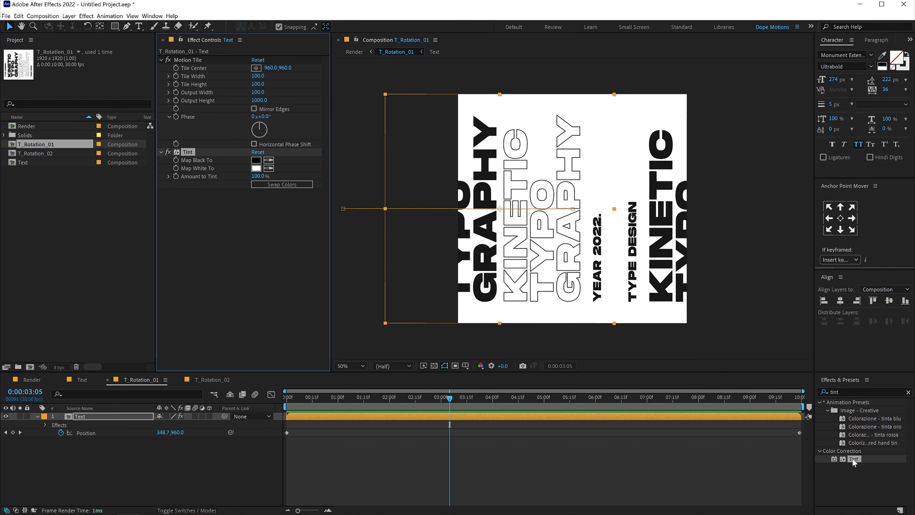
{"action": "left_click", "coordinate": [267, 184]}
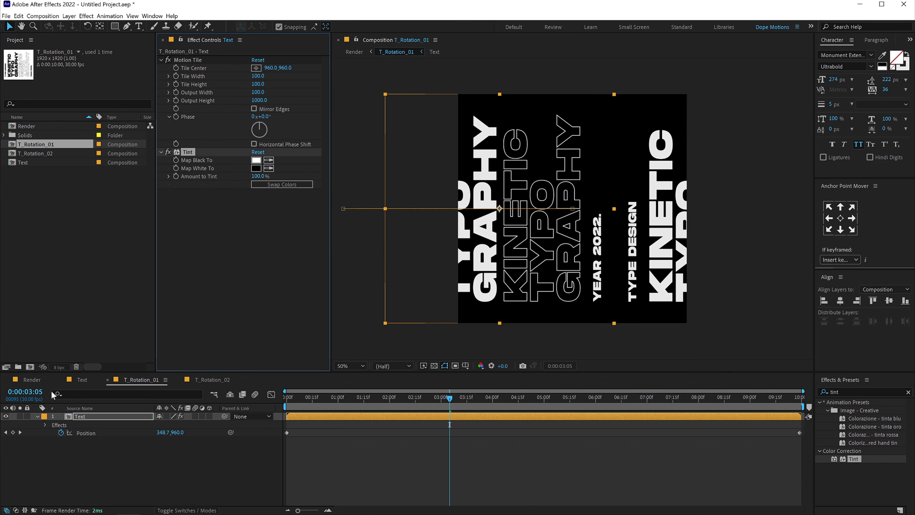
{"action": "left_click", "coordinate": [31, 379]}
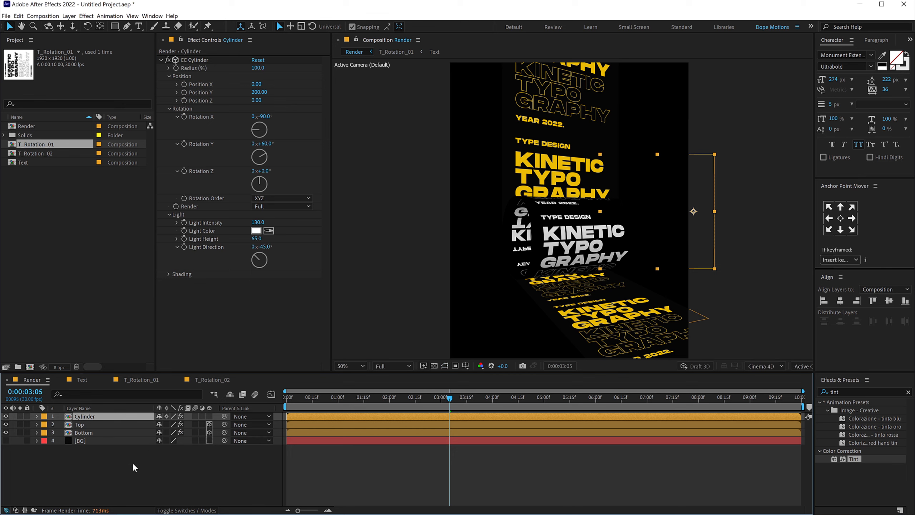
Step: Set the preview resolution to Auto and scrub the recolored Render composition to 0:00:02:15
{"action": "left_click_drag", "start_coordinate": [299, 397], "coordinate": [358, 399]}
{"action": "left_click", "coordinate": [393, 365]}
{"action": "left_click", "coordinate": [384, 378]}
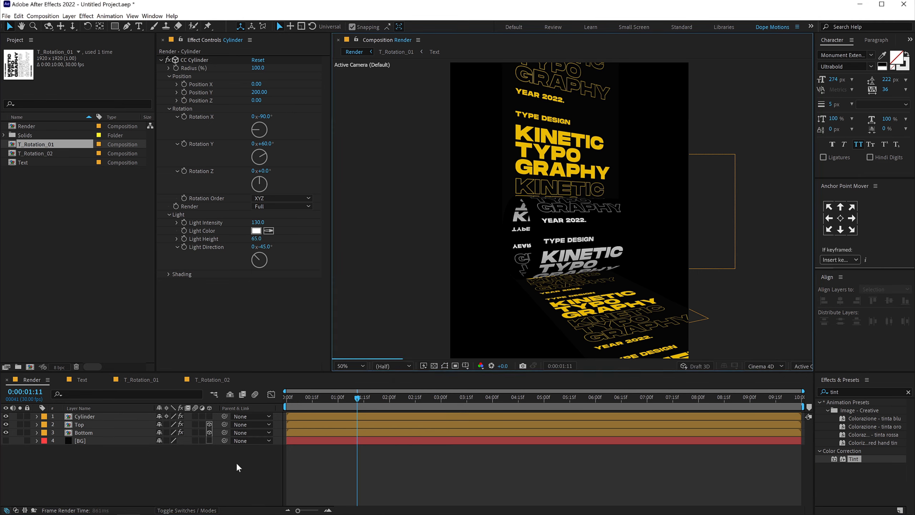
{"action": "left_click_drag", "start_coordinate": [363, 398], "coordinate": [418, 392]}
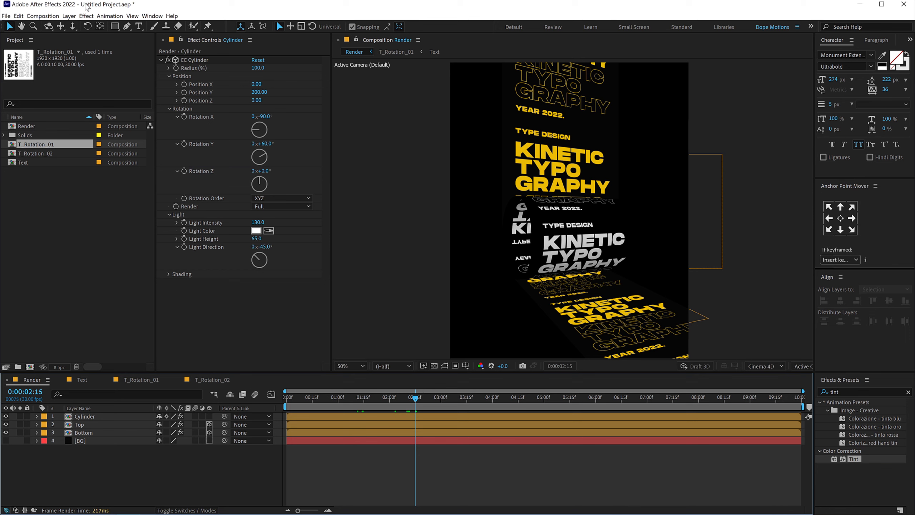
Step: Activate the Pen tool with no layer selected and set its fill type to Linear Gradient
{"action": "left_click", "coordinate": [127, 26]}
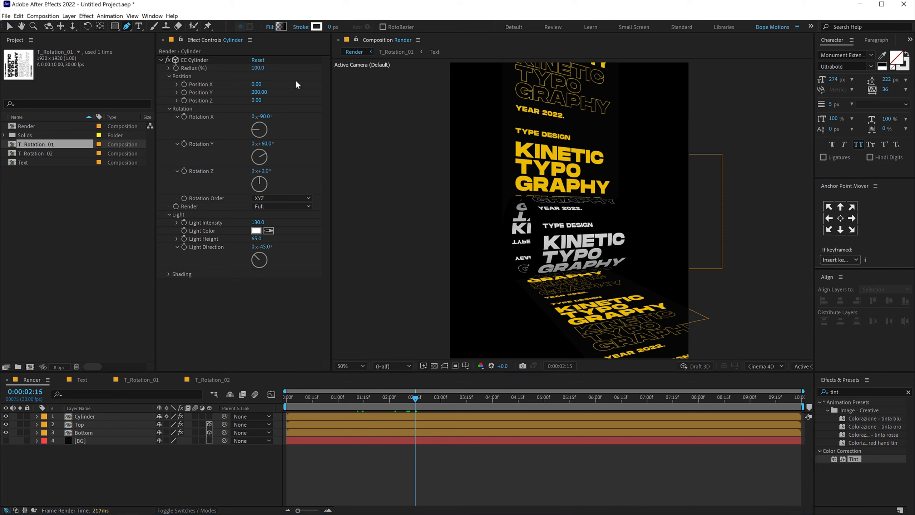
{"action": "left_click", "coordinate": [271, 27]}
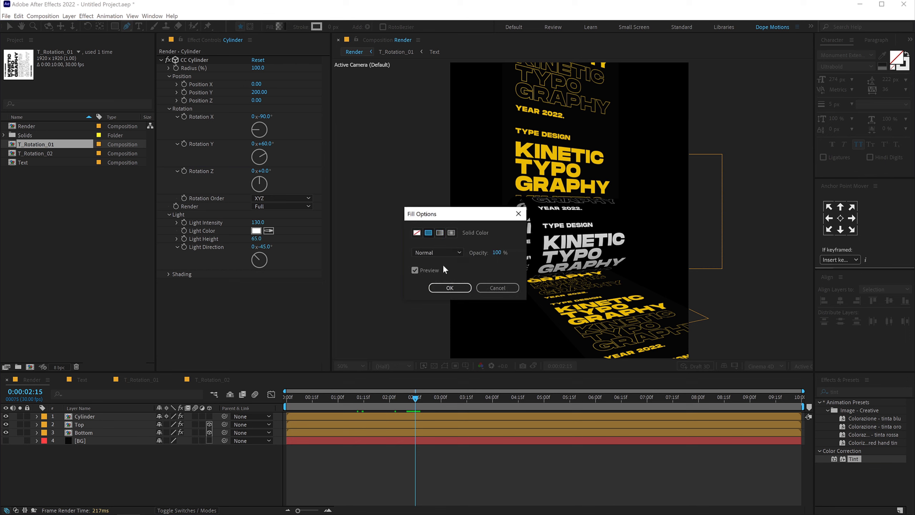
{"action": "left_click", "coordinate": [439, 232]}
{"action": "left_click", "coordinate": [449, 287]}
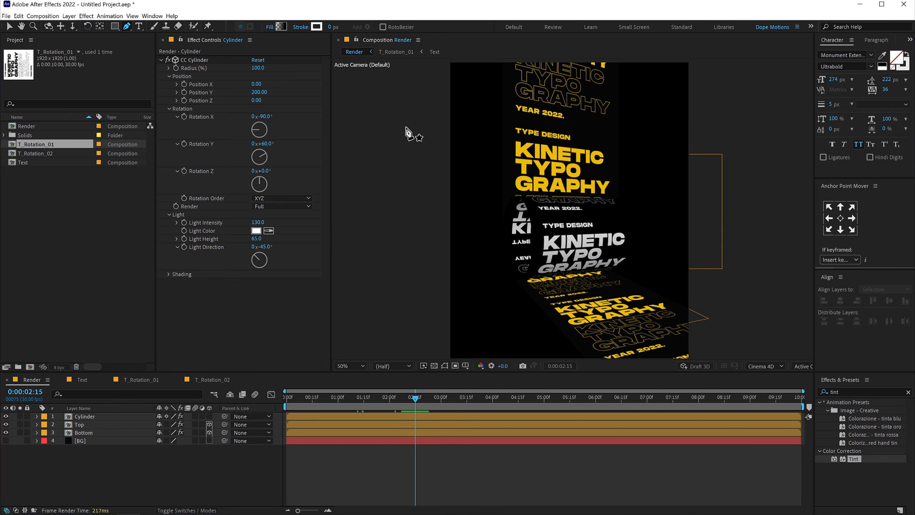
{"action": "left_click", "coordinate": [270, 27]}
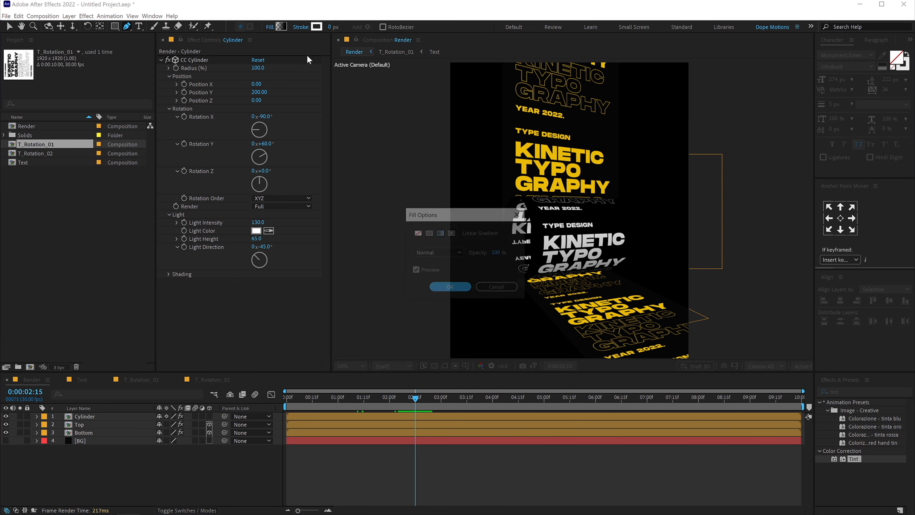
{"action": "left_click", "coordinate": [439, 233]}
{"action": "left_click", "coordinate": [451, 288]}
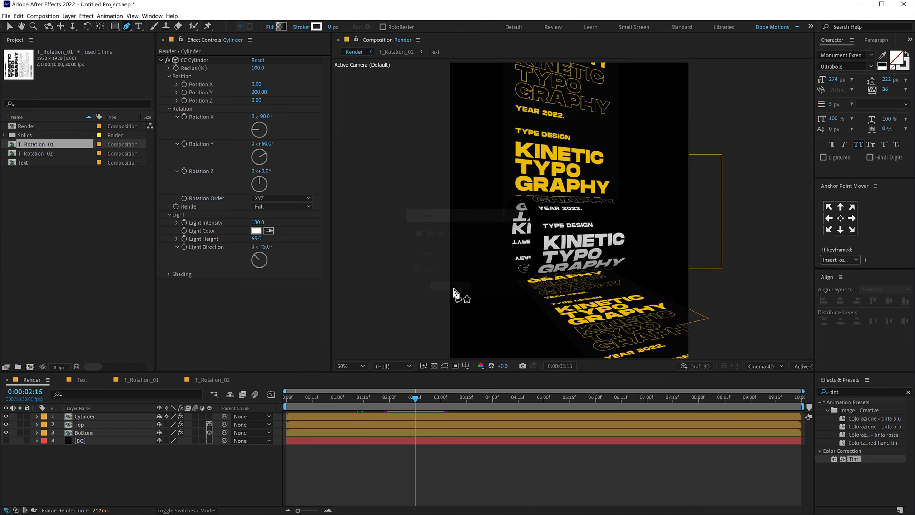
{"action": "left_click", "coordinate": [141, 434]}
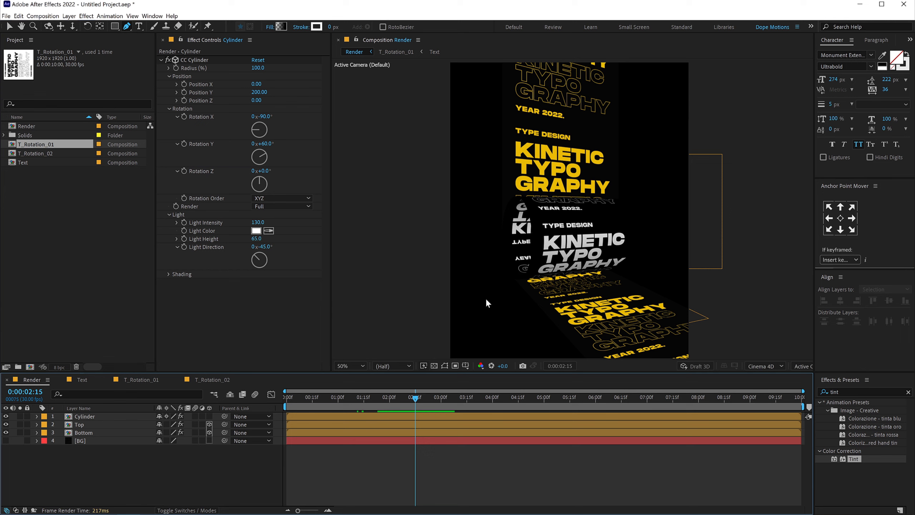
Step: Show the transparency grid and draw a closed four-point shape matching the Top strip's width, overlapping the upper part of the cylinder
{"action": "left_click", "coordinate": [434, 365]}
{"action": "key", "text": "slash"}
{"action": "scroll", "coordinate": [524, 172], "scroll_direction": "up", "scroll_amount": 3}
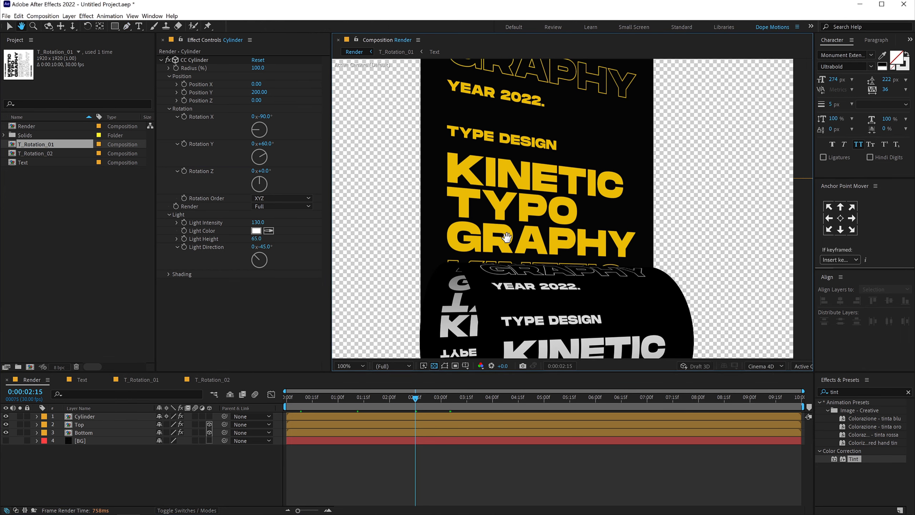
{"action": "left_click", "coordinate": [421, 347]}
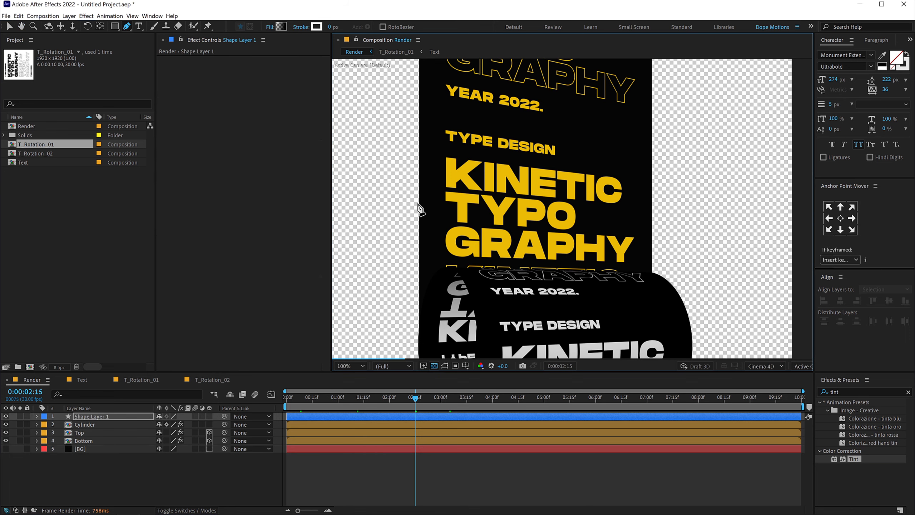
{"action": "left_click", "coordinate": [419, 76]}
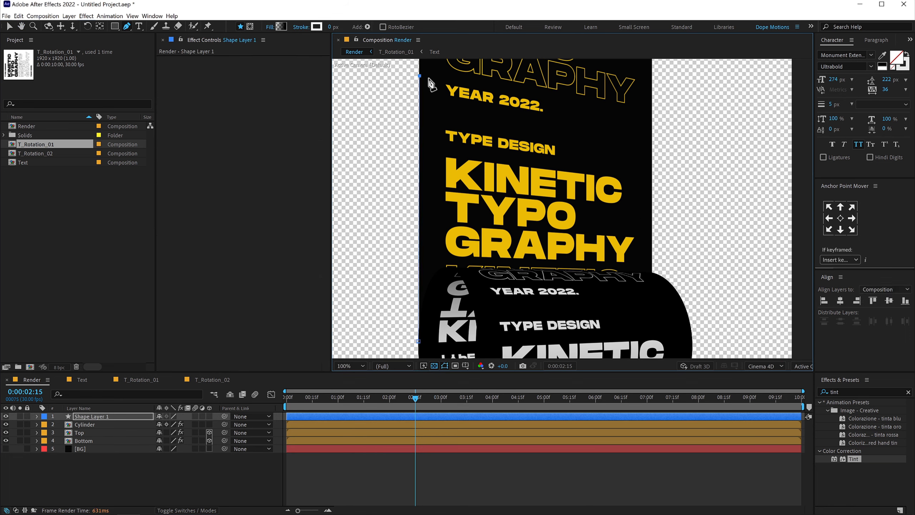
{"action": "left_click", "coordinate": [652, 97]}
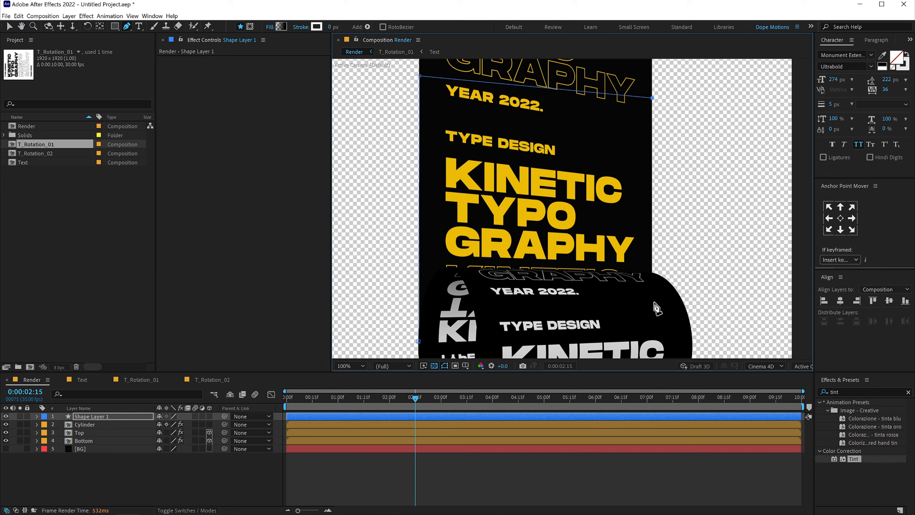
{"action": "left_click", "coordinate": [652, 327]}
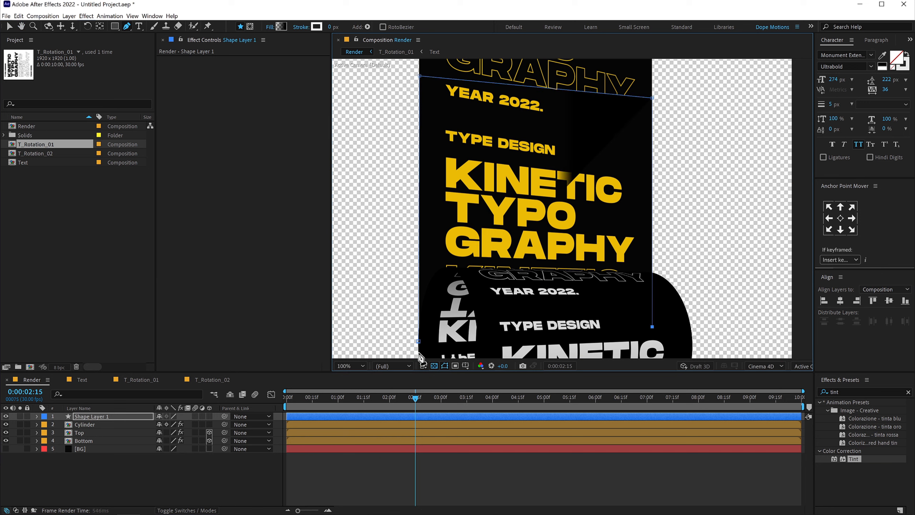
{"action": "left_click", "coordinate": [417, 340]}
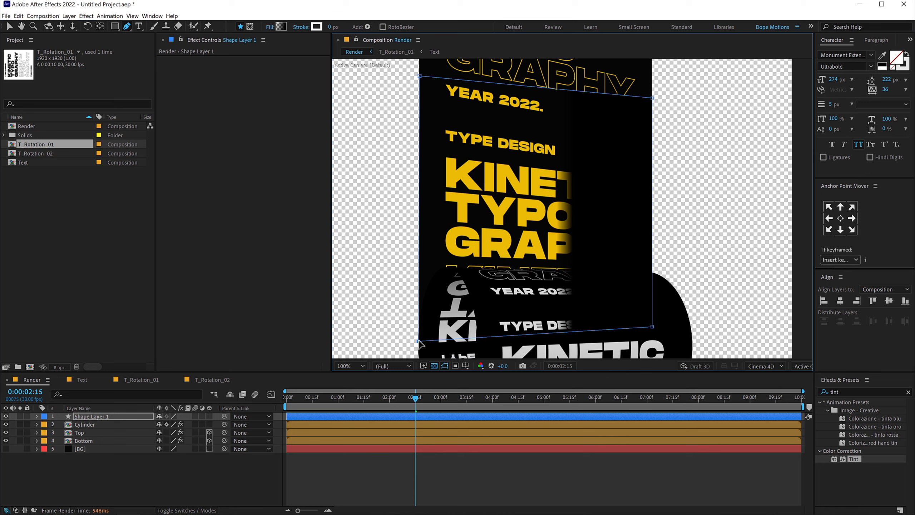
Step: Switch the shape's fill to Solid Color and back to Linear Gradient
{"action": "left_click", "coordinate": [269, 28]}
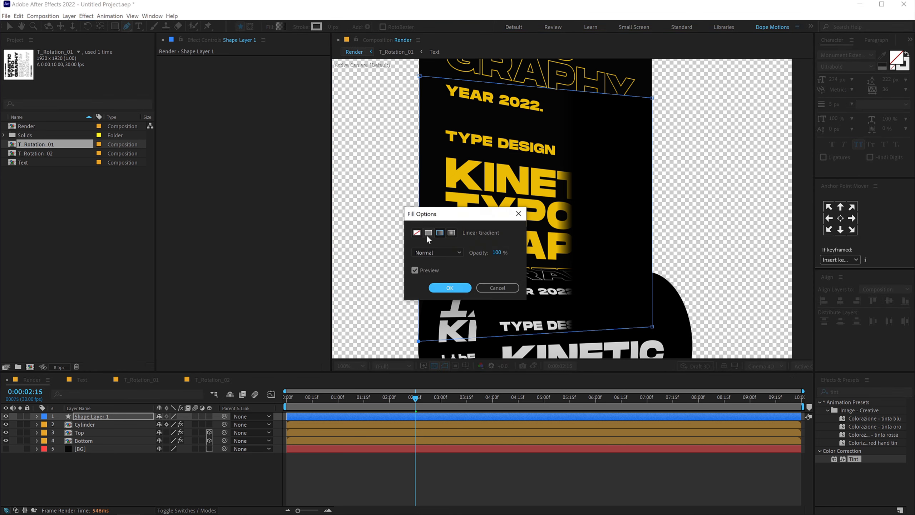
{"action": "left_click", "coordinate": [426, 233]}
{"action": "key", "text": "Return"}
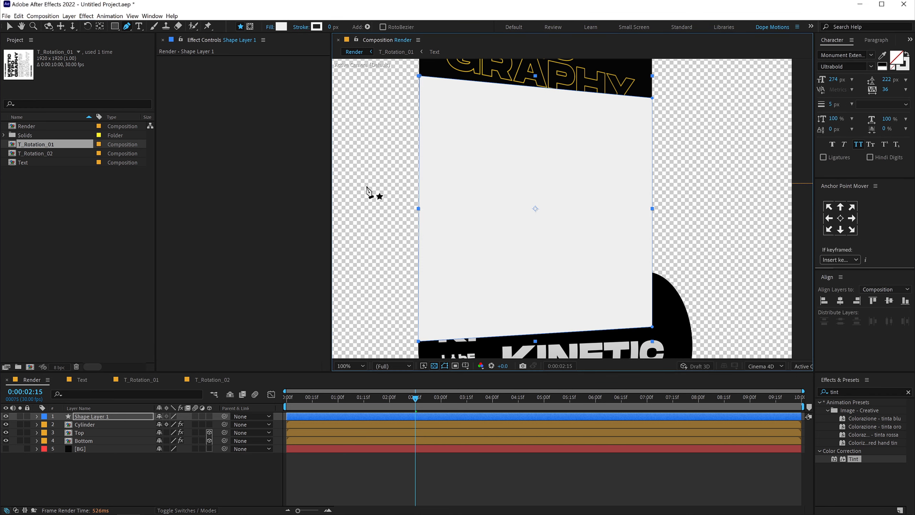
{"action": "left_click", "coordinate": [271, 28]}
{"action": "left_click", "coordinate": [418, 233]}
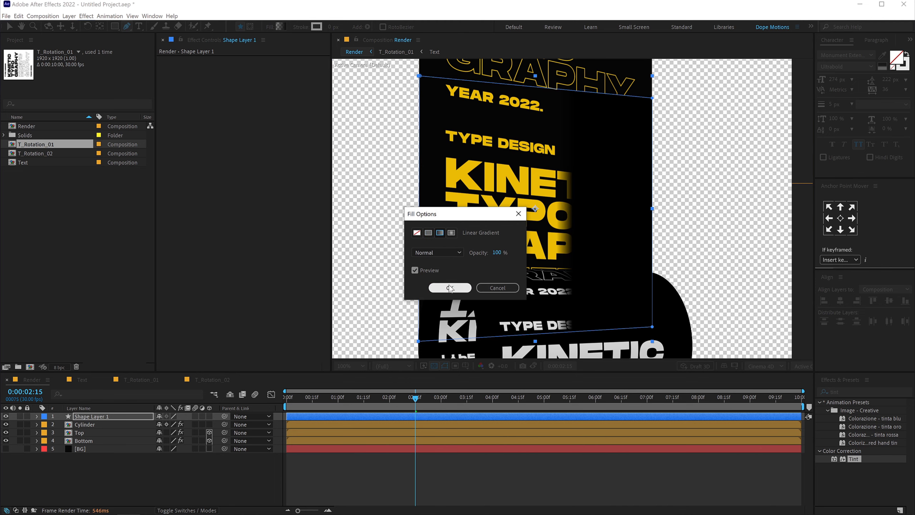
{"action": "left_click", "coordinate": [449, 288]}
Step: Edit the colors of Shape 1's Gradient Fill, placing the outer stops at the ends with the 0% opacity stop at location 0%
{"action": "left_click", "coordinate": [37, 417]}
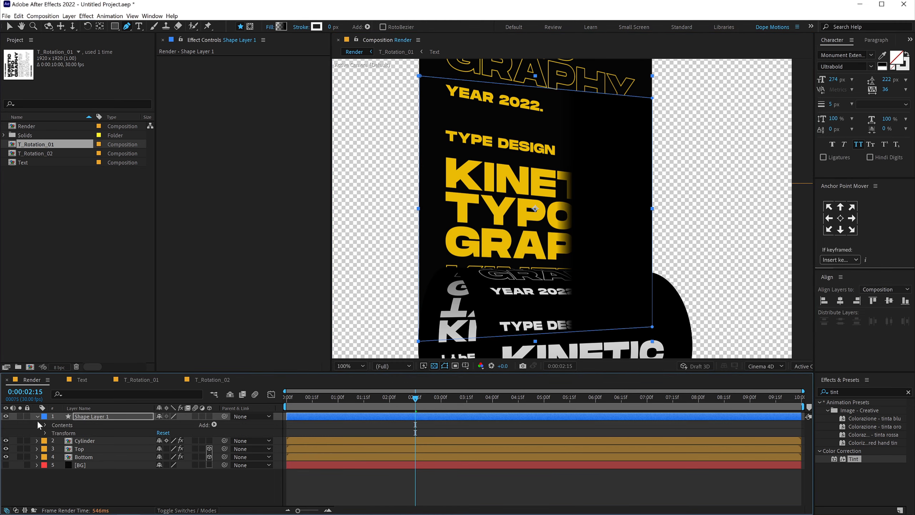
{"action": "left_click", "coordinate": [45, 424]}
{"action": "left_click", "coordinate": [55, 432]}
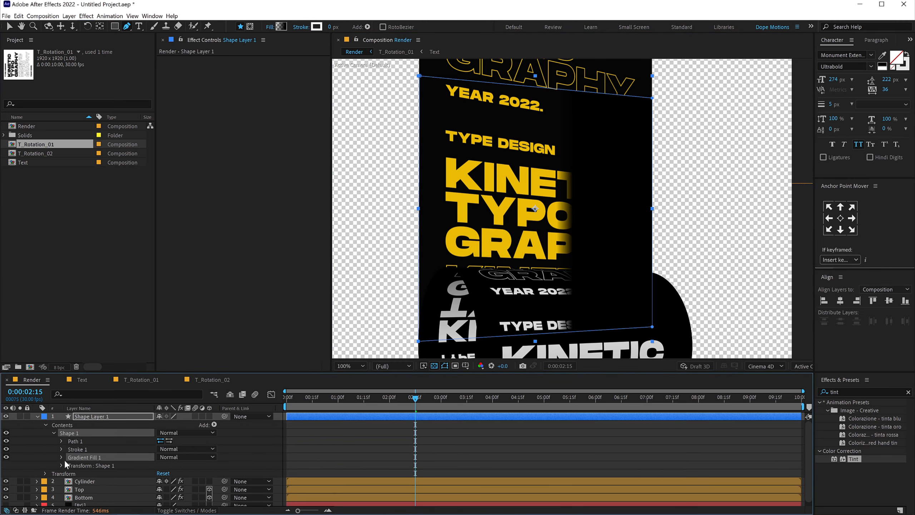
{"action": "left_click", "coordinate": [61, 456]}
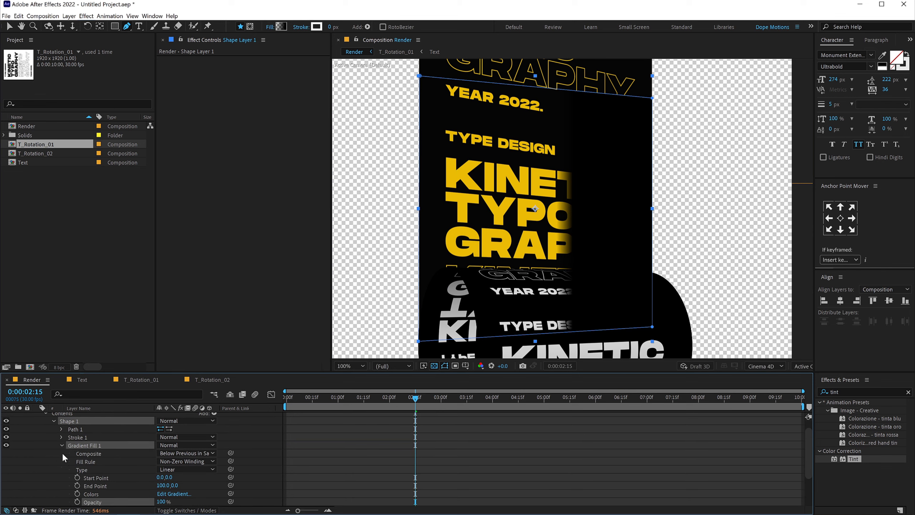
{"action": "left_click", "coordinate": [173, 494]}
{"action": "left_click_drag", "start_coordinate": [245, 198], "coordinate": [282, 198]}
{"action": "left_click_drag", "start_coordinate": [117, 197], "coordinate": [91, 197]}
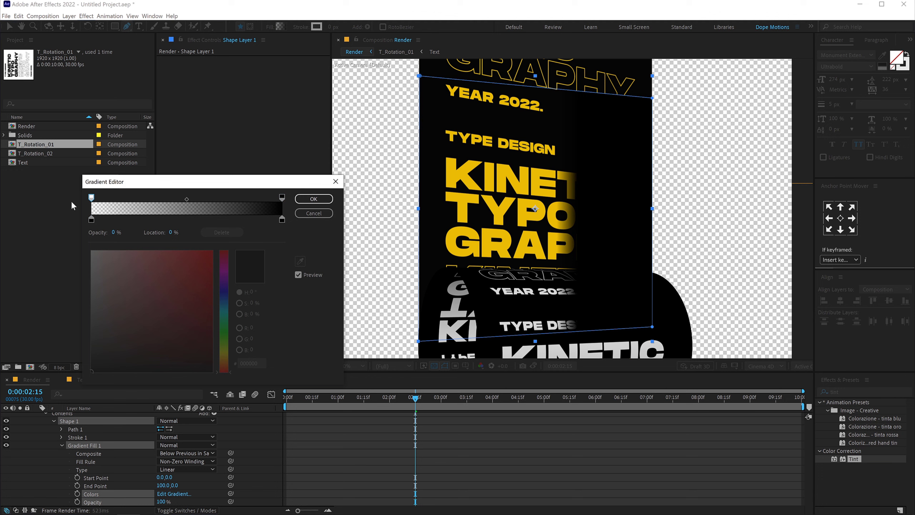
Step: Test white on the gradient's starting color stop, return it to black (000000), and apply the gradient
{"action": "left_click", "coordinate": [92, 219]}
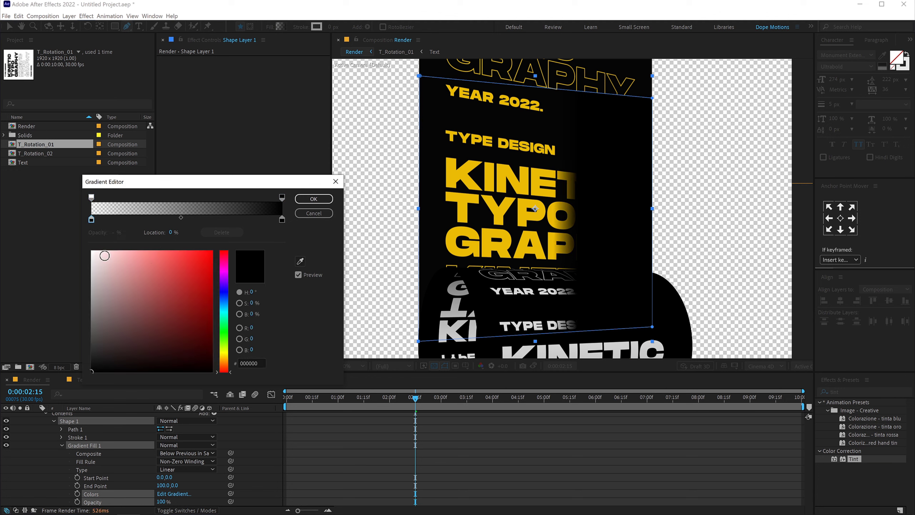
{"action": "left_click_drag", "start_coordinate": [111, 277], "coordinate": [90, 248]}
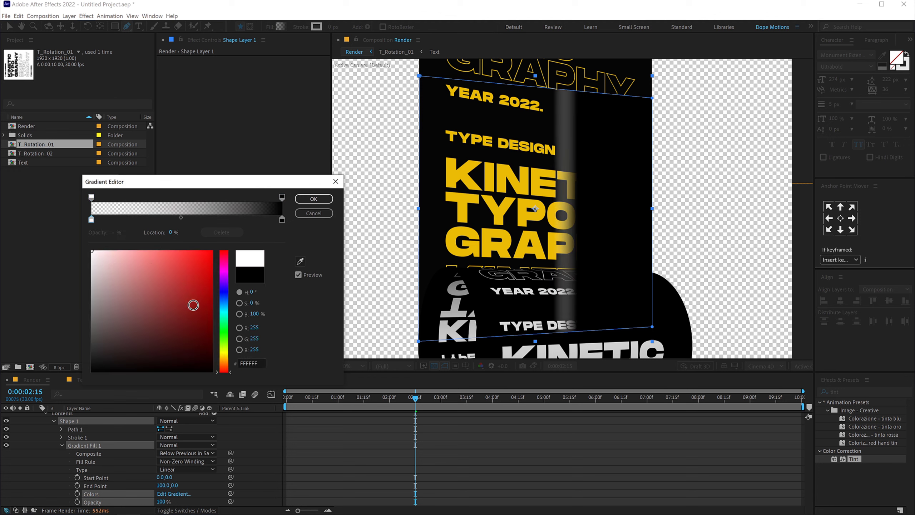
{"action": "left_click_drag", "start_coordinate": [193, 305], "coordinate": [91, 372]}
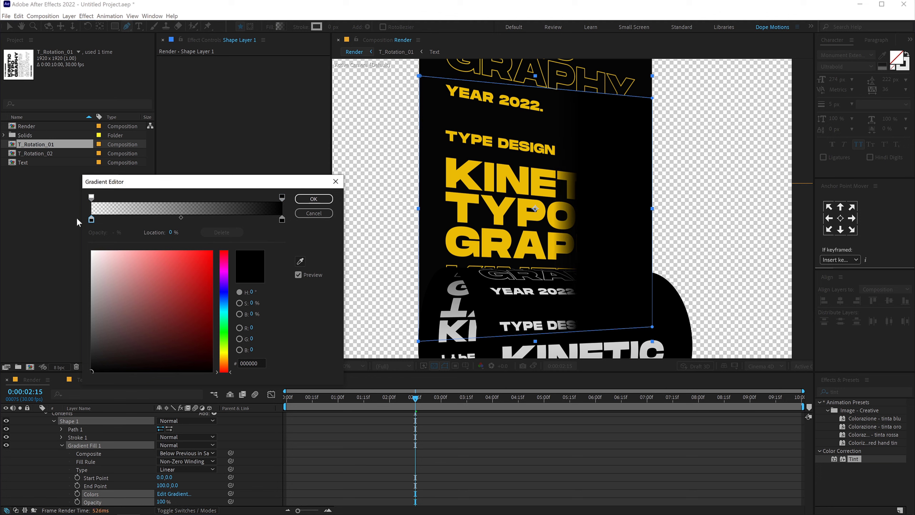
{"action": "left_click", "coordinate": [91, 198]}
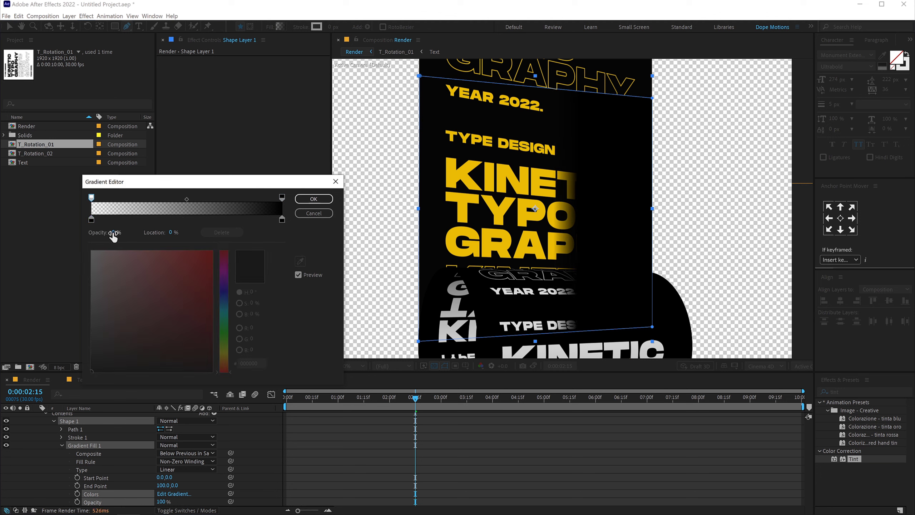
{"action": "left_click", "coordinate": [313, 199]}
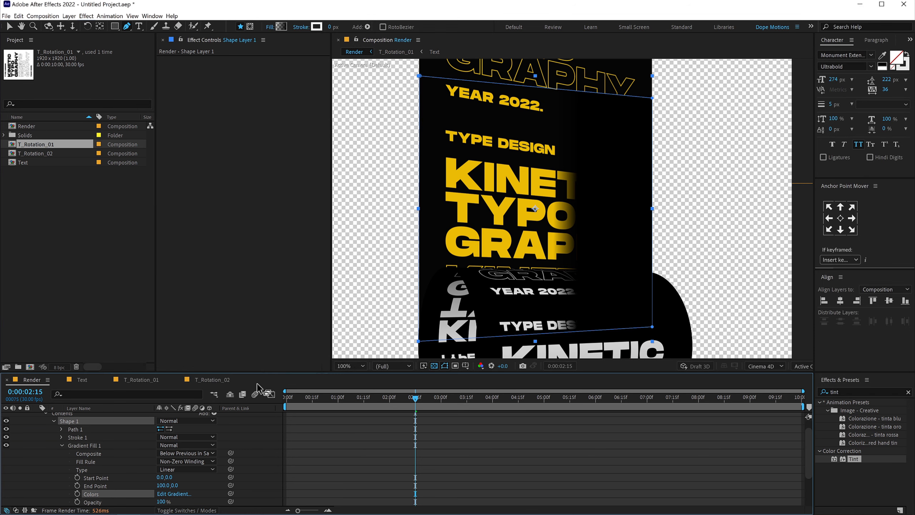
Step: Reduce the preview resolution to Half and set the gradient's start point to 0, 236 and its end point to 372, 0
{"action": "left_click", "coordinate": [96, 478]}
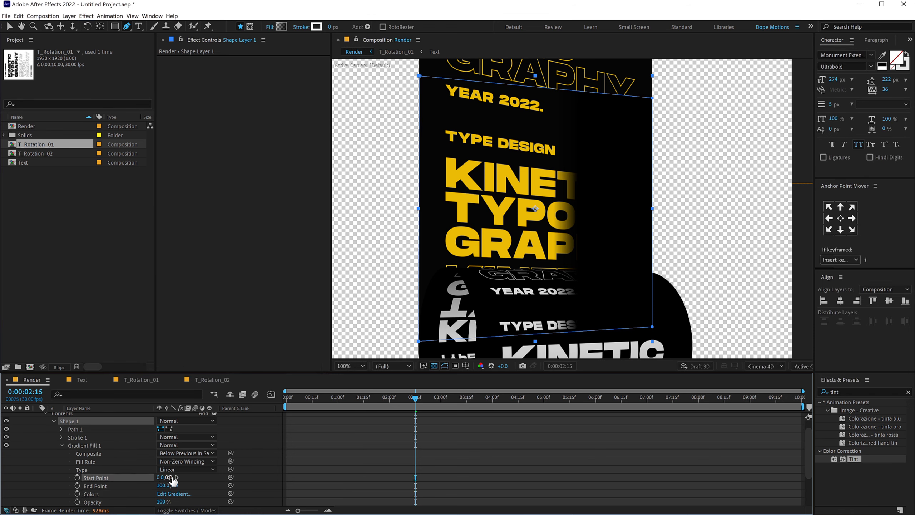
{"action": "left_click_drag", "start_coordinate": [169, 477], "coordinate": [209, 475]}
{"action": "left_click", "coordinate": [386, 366]}
{"action": "left_click", "coordinate": [392, 408]}
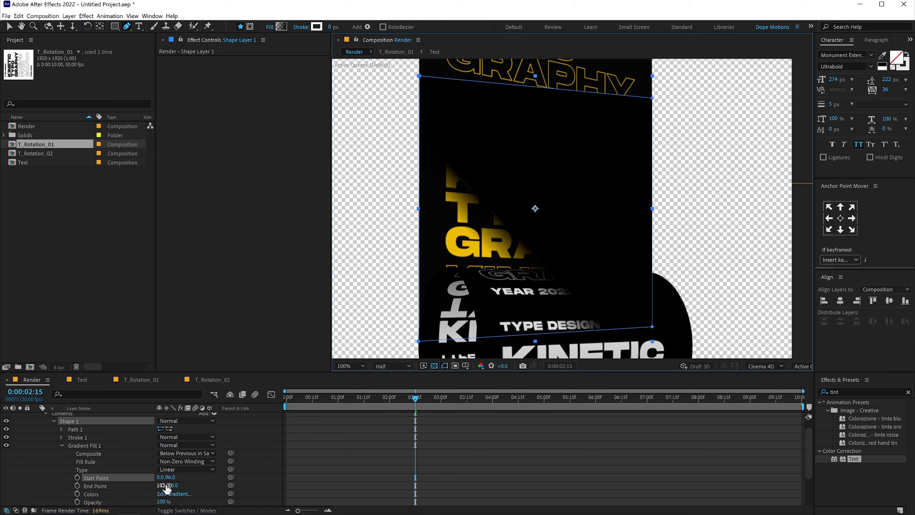
{"action": "left_click_drag", "start_coordinate": [167, 486], "coordinate": [273, 465]}
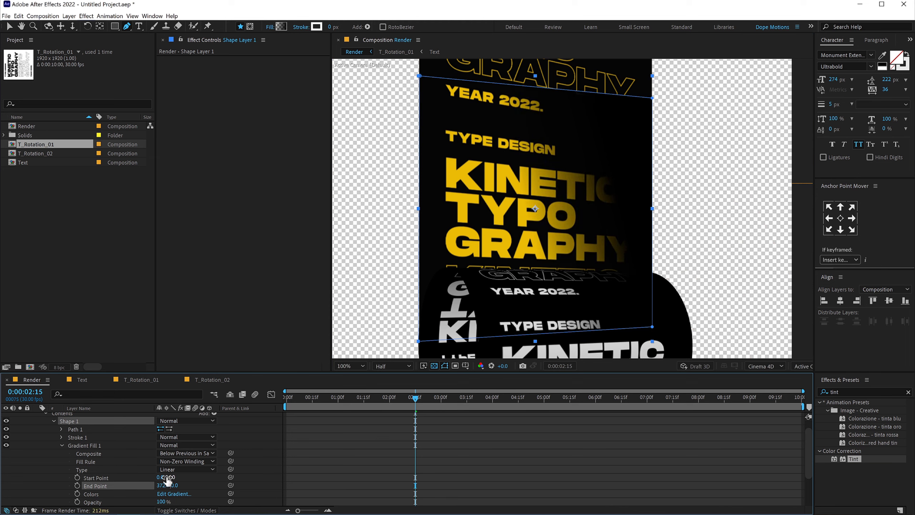
{"action": "left_click_drag", "start_coordinate": [167, 479], "coordinate": [202, 477]}
Step: Reposition the gradient handles in the viewer for a downward fade, starting at about -33, -675 and ending at about 3, -103
{"action": "key", "text": "v"}
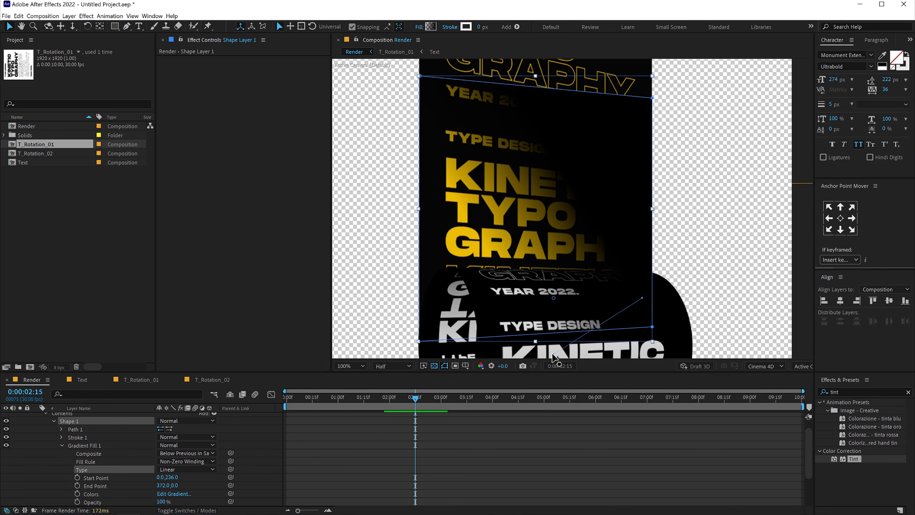
{"action": "left_click_drag", "start_coordinate": [553, 356], "coordinate": [545, 137]}
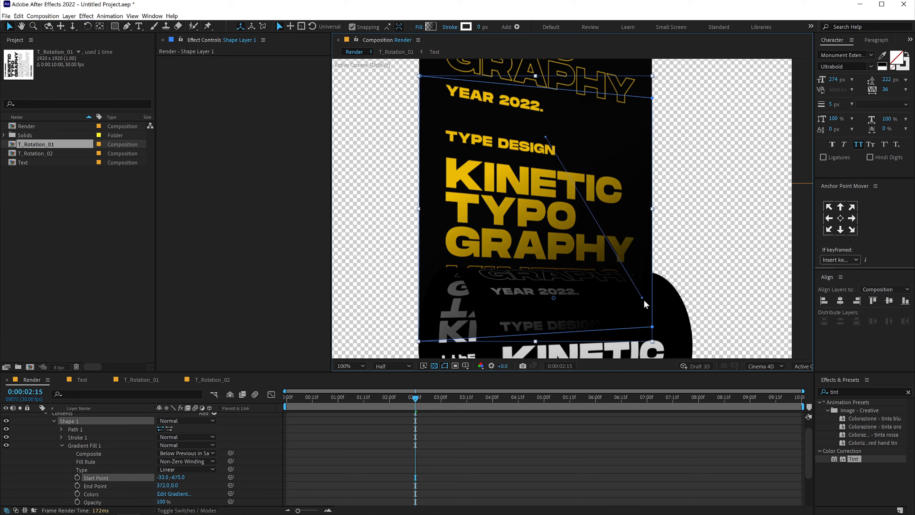
{"action": "left_click_drag", "start_coordinate": [641, 299], "coordinate": [554, 271]}
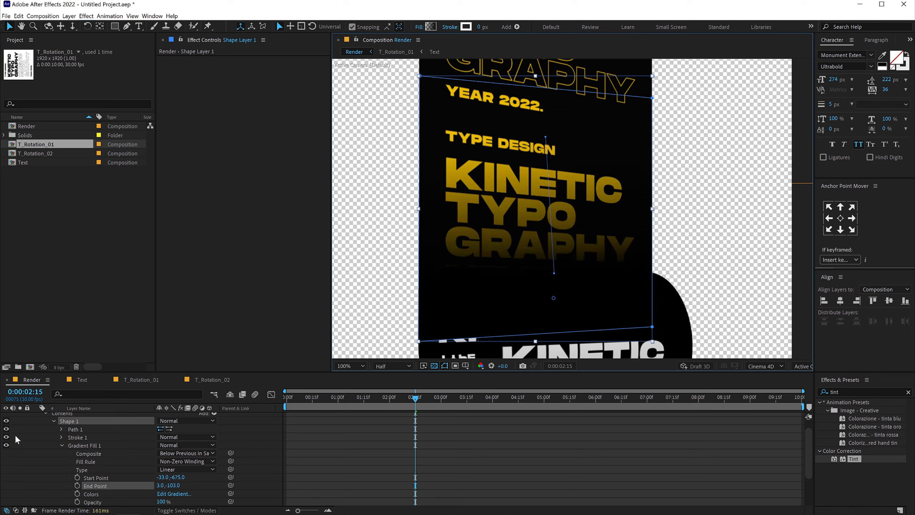
Step: Move Shape Layer 1 directly below the Cylinder layer and lower its opacity to 72%
{"action": "scroll", "coordinate": [30, 420], "scroll_direction": "up", "scroll_amount": 2}
{"action": "left_click", "coordinate": [36, 416]}
{"action": "left_click_drag", "start_coordinate": [94, 418], "coordinate": [94, 427]}
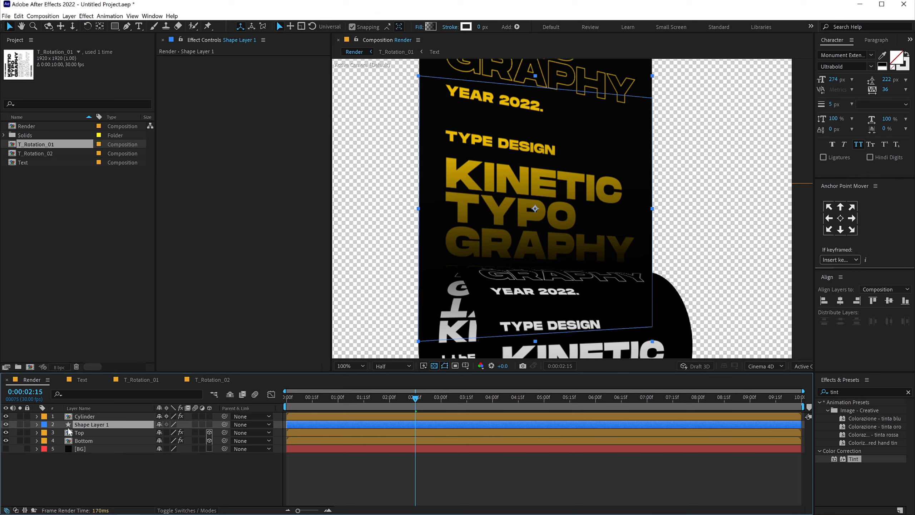
{"action": "key", "text": "t"}
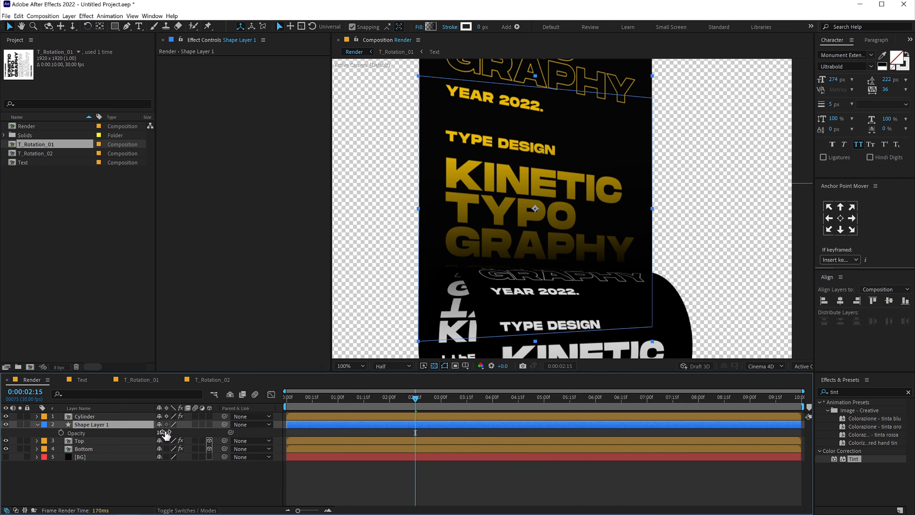
{"action": "mouse_move", "coordinate": [164, 432]}
{"action": "left_mouse_down"}
{"action": "mouse_move", "coordinate": [141, 432]}
{"action": "mouse_move", "coordinate": [149, 430]}
{"action": "left_mouse_up"}
{"action": "key", "text": "F2"}
Step: Preview the shadow in the whole Render composition and set Shape Layer 1's opacity to 82%
{"action": "key", "text": "comma"}
{"action": "key", "text": "comma"}
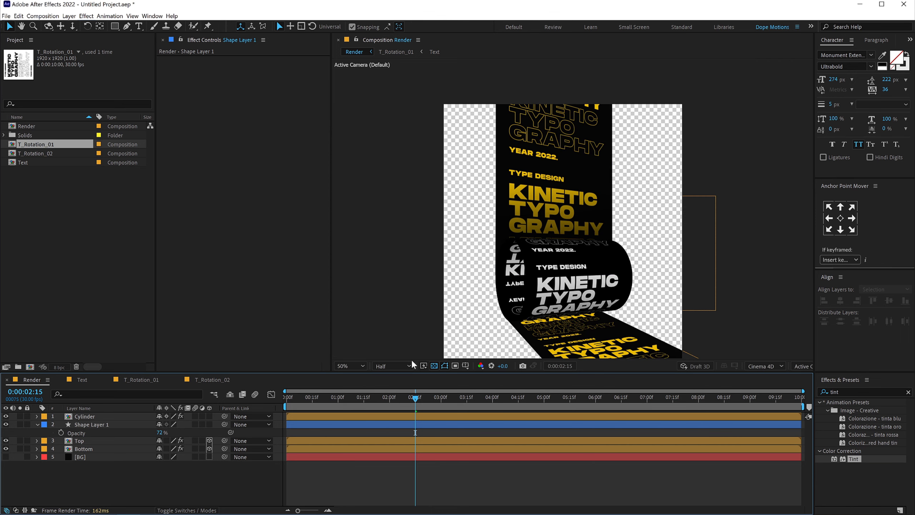
{"action": "key", "text": "space"}
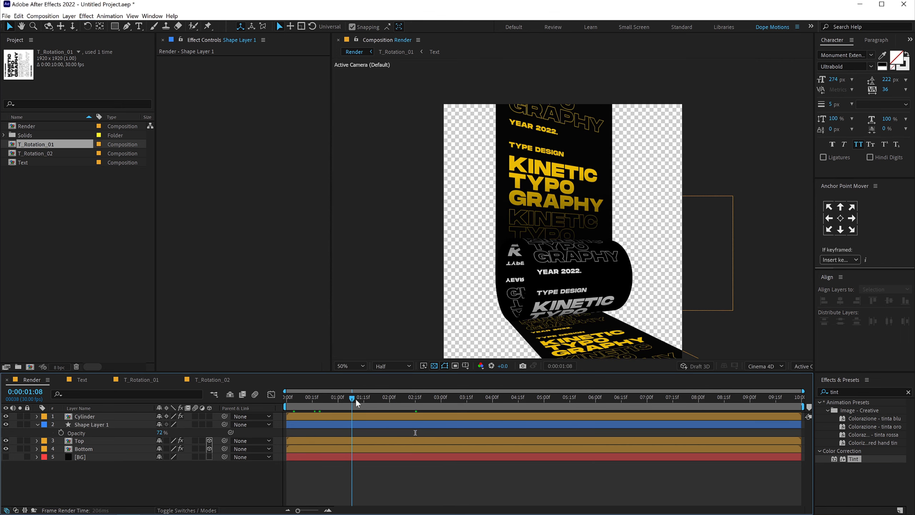
{"action": "key", "text": "space"}
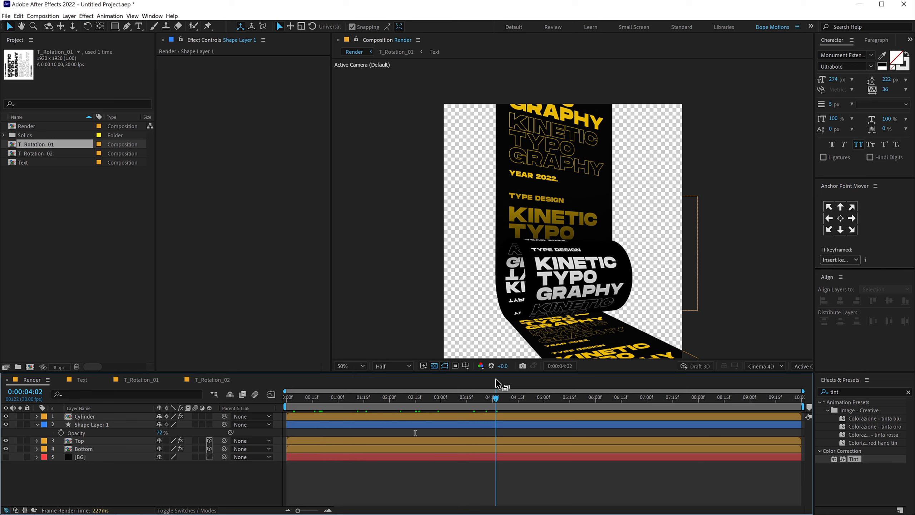
{"action": "left_click_drag", "start_coordinate": [164, 432], "coordinate": [165, 432]}
{"action": "left_click", "coordinate": [71, 475]}
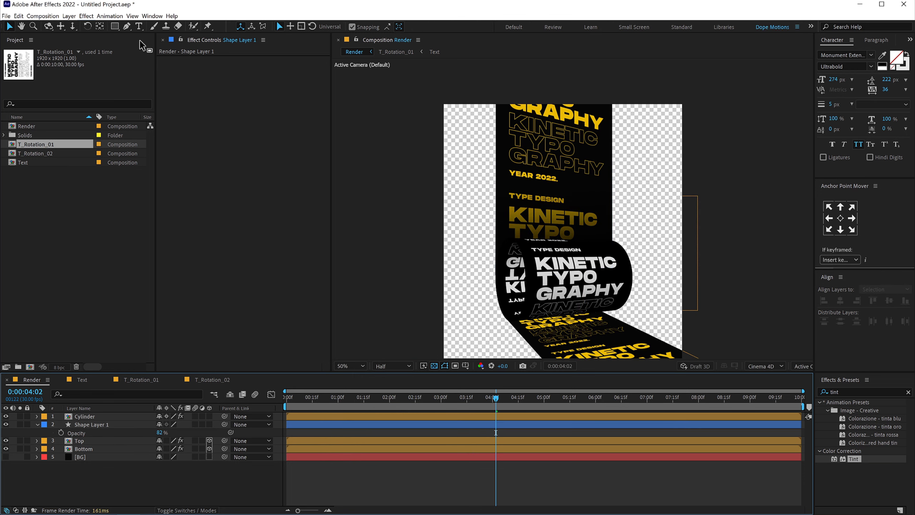
{"action": "left_click", "coordinate": [131, 26]}
{"action": "left_click_drag", "start_coordinate": [580, 335], "coordinate": [578, 244]}
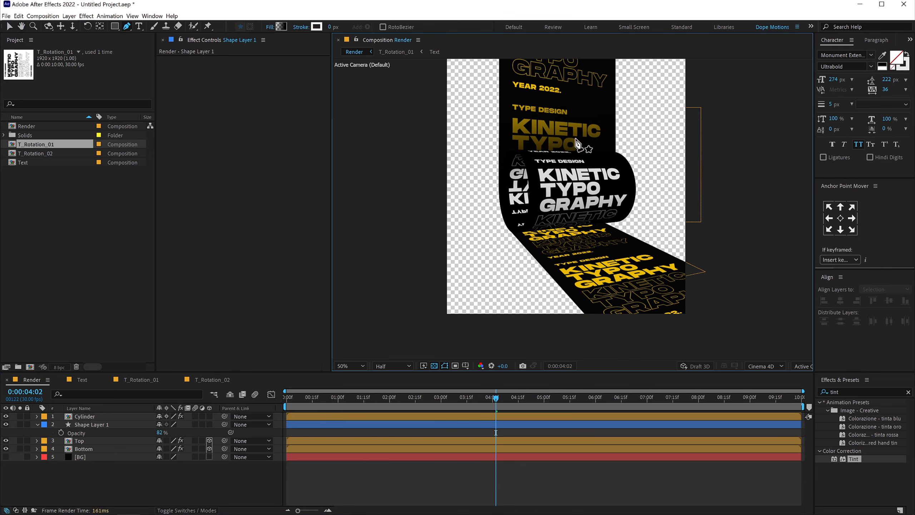
{"action": "left_click", "coordinate": [10, 26]}
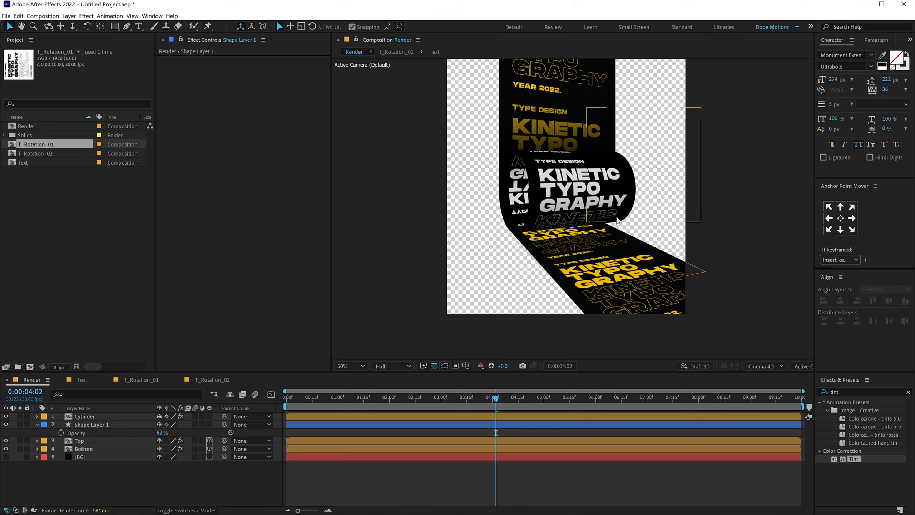
Step: Place a vertical guide at the Top strip's right edge, then scale the Bottom layer to 65% and shift it slightly right
{"action": "key", "text": "ctrl+r"}
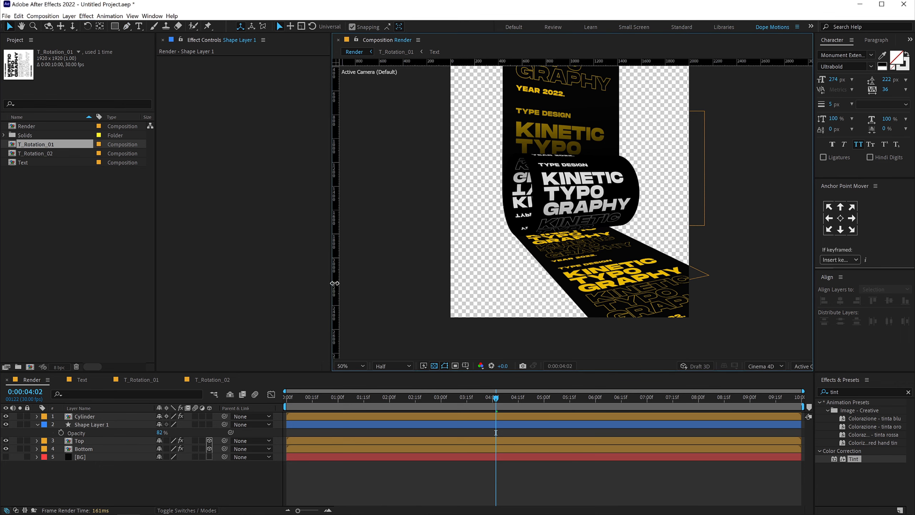
{"action": "left_click_drag", "start_coordinate": [334, 227], "coordinate": [618, 232]}
{"action": "left_click", "coordinate": [619, 269]}
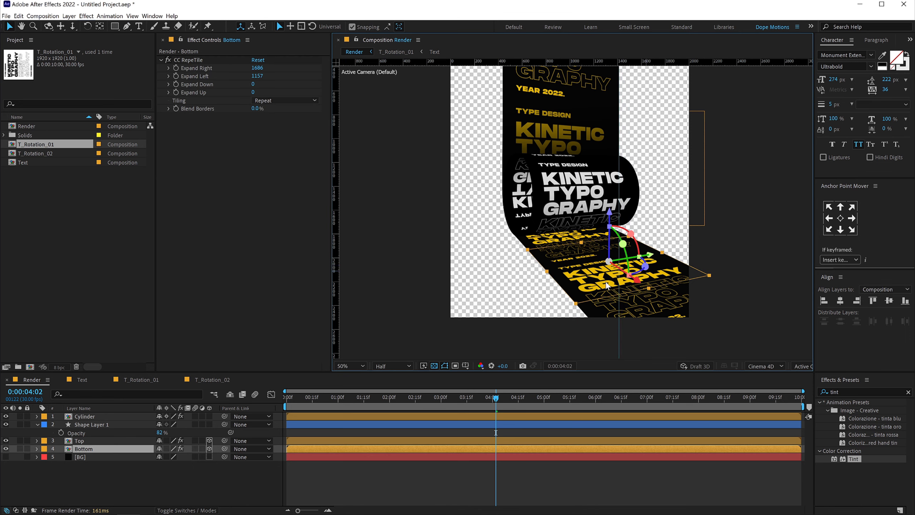
{"action": "key", "text": "s"}
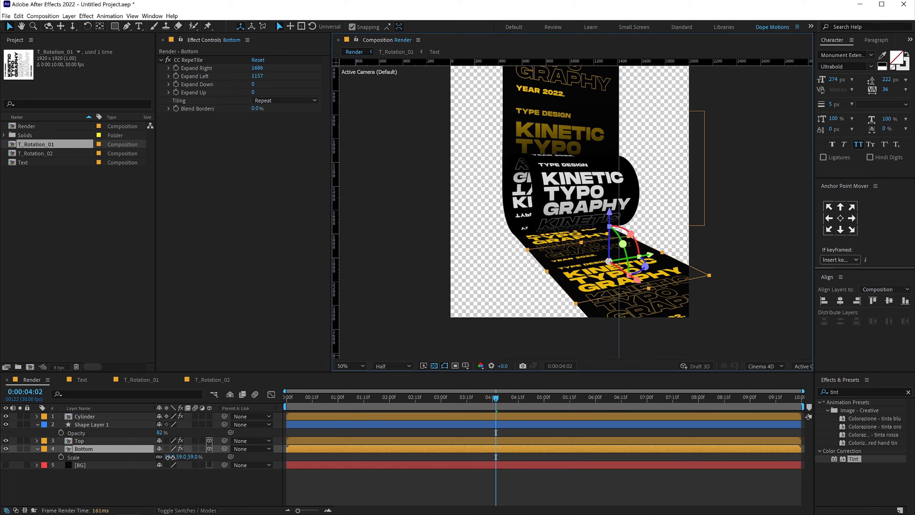
{"action": "left_click_drag", "start_coordinate": [170, 456], "coordinate": [172, 456]}
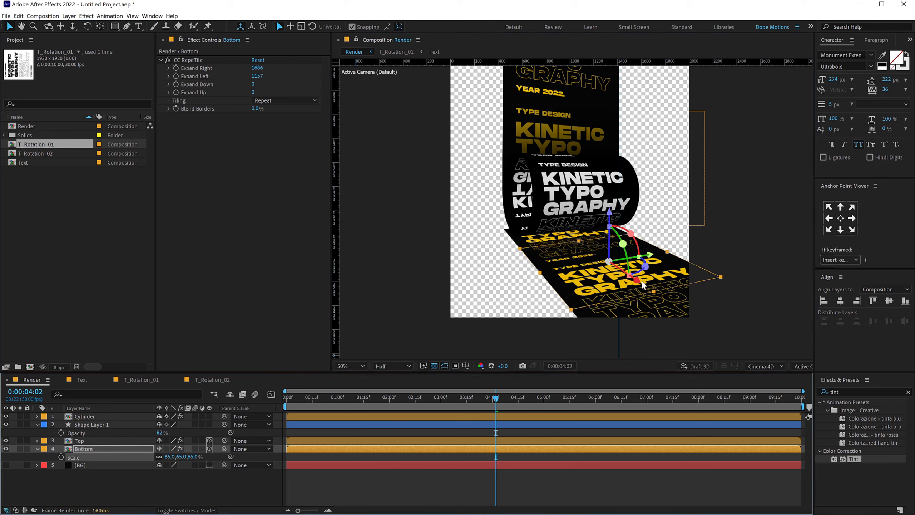
{"action": "left_click_drag", "start_coordinate": [649, 259], "coordinate": [652, 253]}
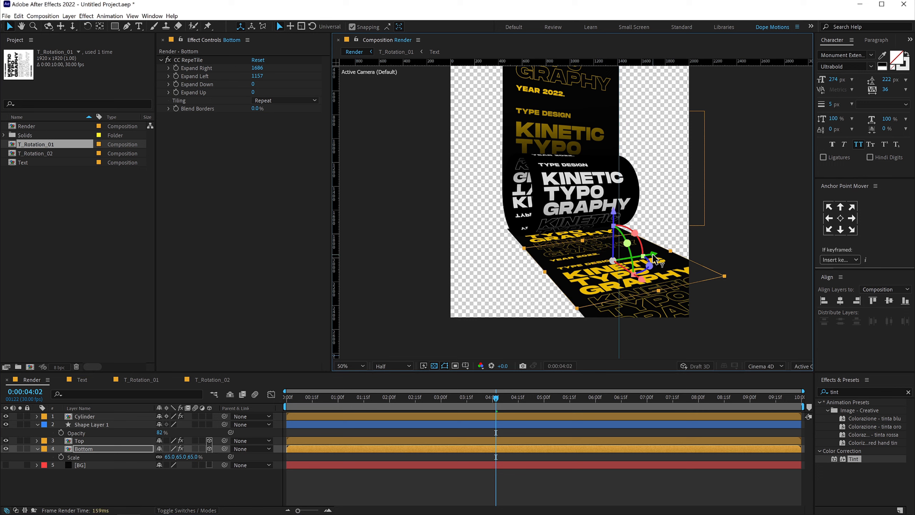
Step: Set the Bottom layer's scale to 66% and nudge it slightly right to line up with the cylinder
{"action": "left_click", "coordinate": [193, 456]}
{"action": "type", "text": "66"}
{"action": "key", "text": "Return"}
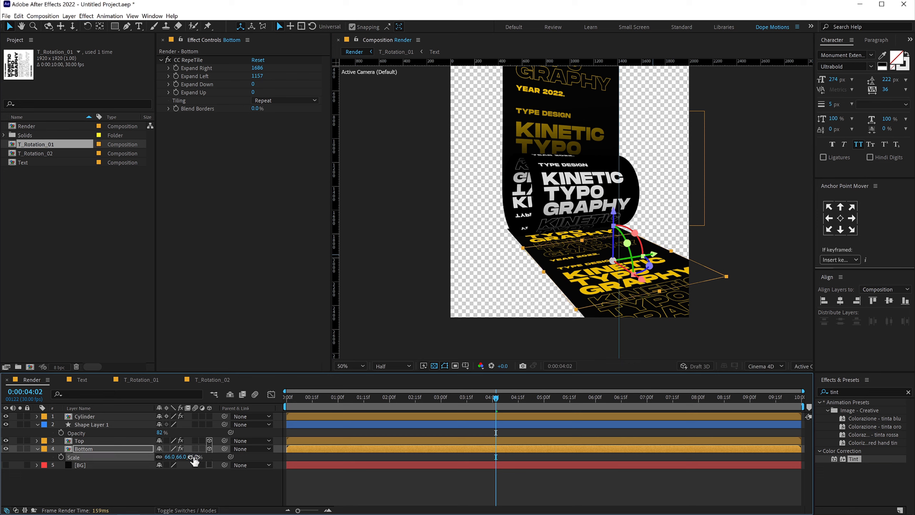
{"action": "left_click_drag", "start_coordinate": [655, 253], "coordinate": [657, 253]}
{"action": "left_click", "coordinate": [367, 480]}
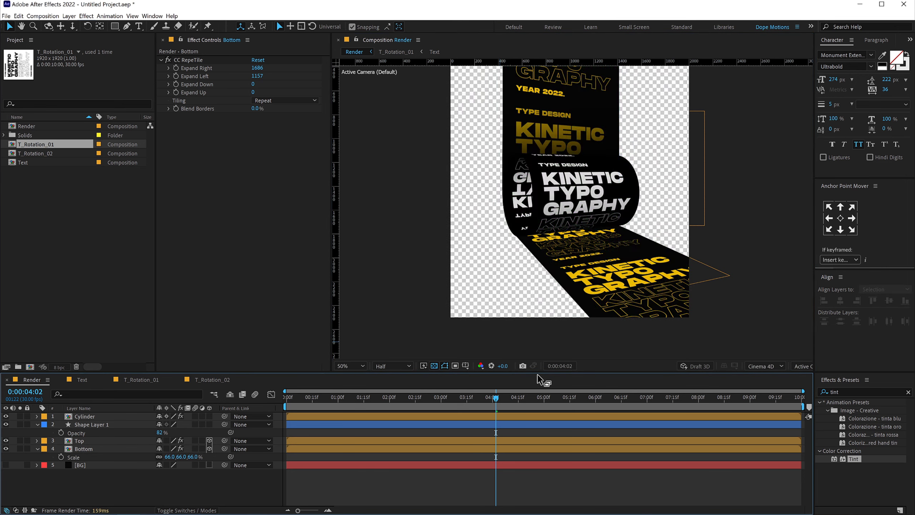
Step: Hide the rulers and collapse Shape Layer 1's properties
{"action": "key", "text": "ctrl+r"}
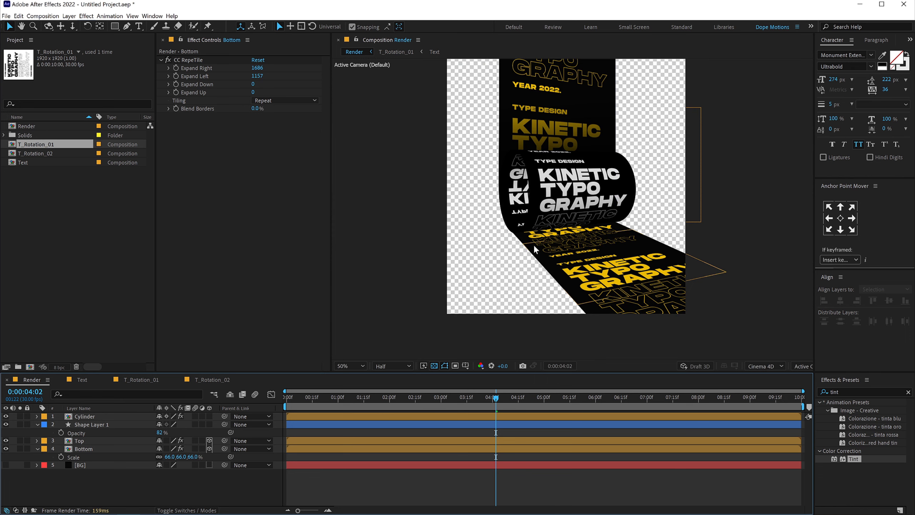
{"action": "key", "text": "h"}
{"action": "left_click_drag", "start_coordinate": [537, 248], "coordinate": [542, 276]}
{"action": "key", "text": "v"}
{"action": "left_click", "coordinate": [37, 424]}
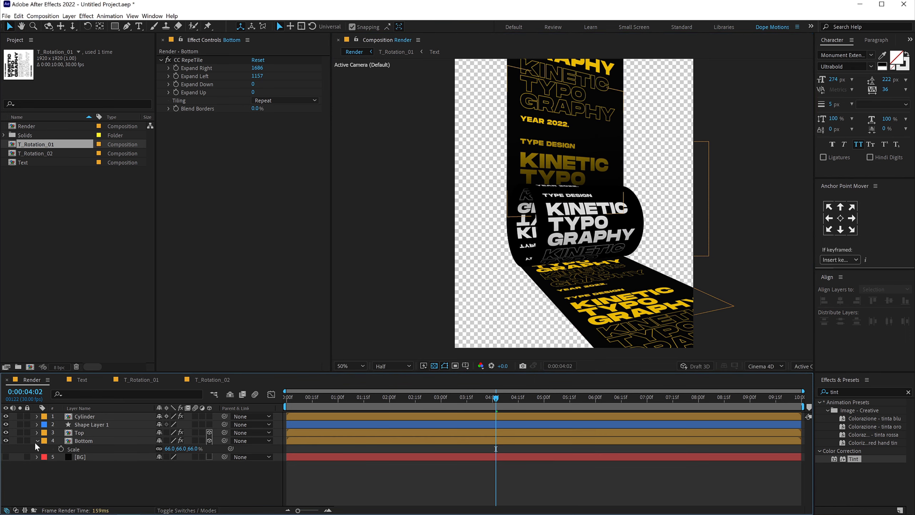
Step: Collapse the Bottom layer and draw a closed four-point gradient shape over the upper part of the Bottom strip with the Pen tool
{"action": "left_click", "coordinate": [37, 440]}
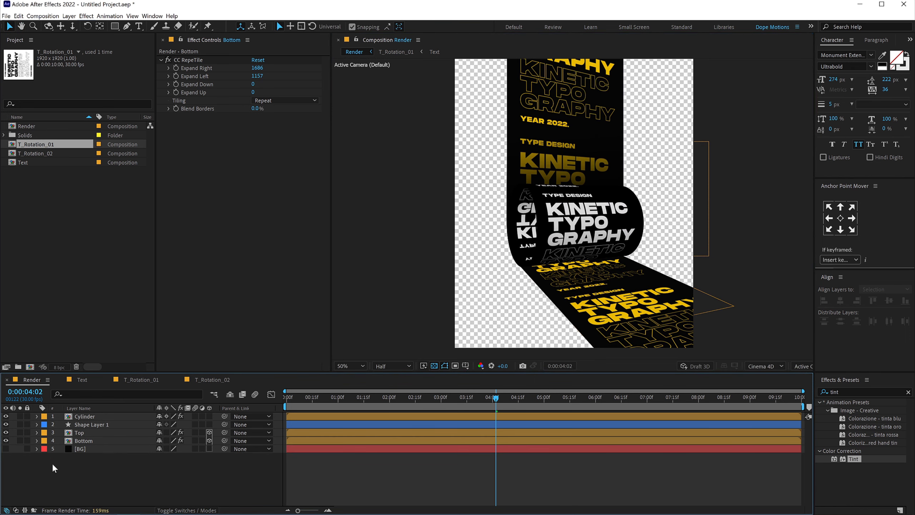
{"action": "left_click", "coordinate": [128, 26]}
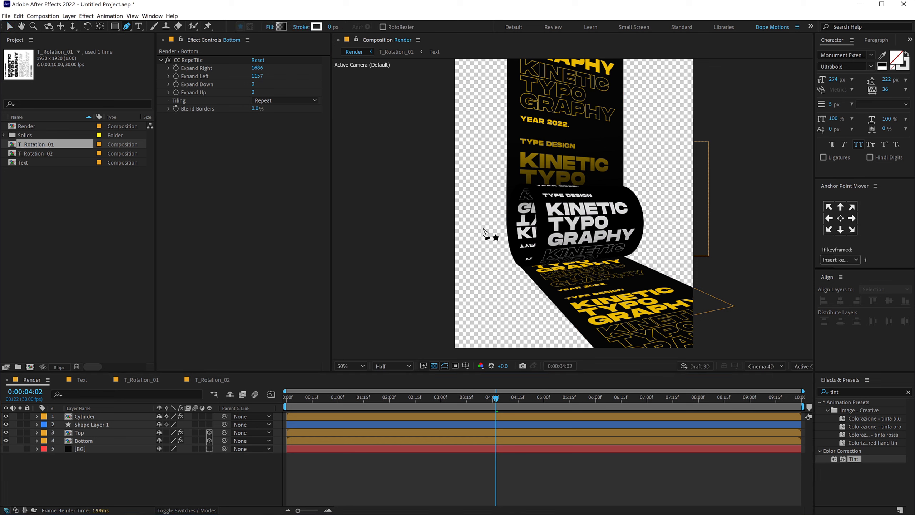
{"action": "left_click", "coordinate": [517, 265]}
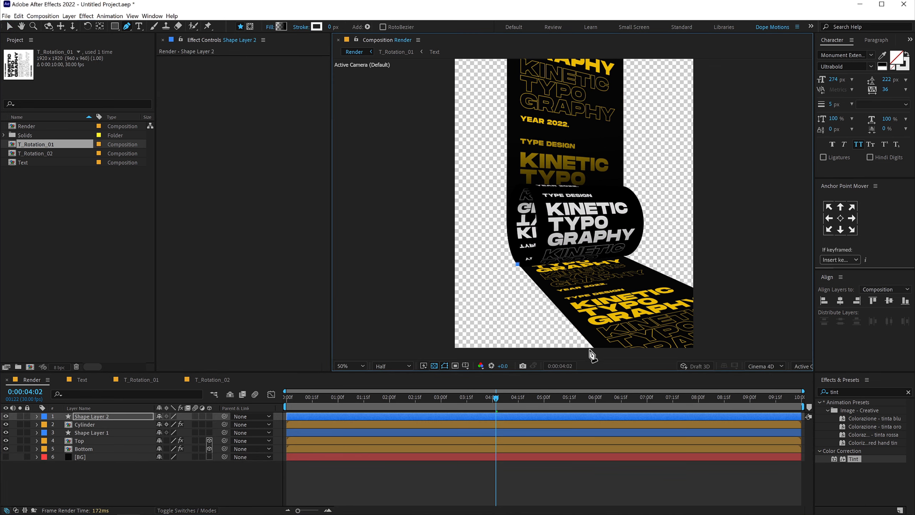
{"action": "left_click", "coordinate": [587, 340]}
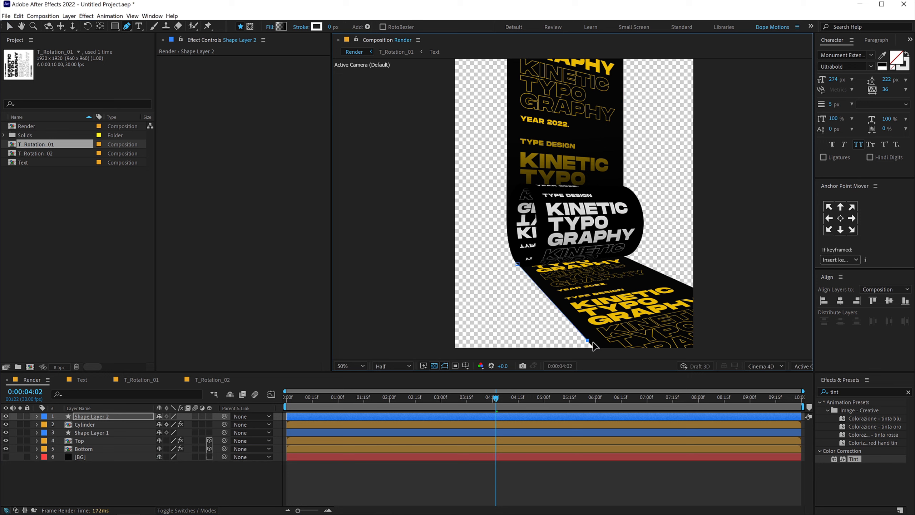
{"action": "left_click", "coordinate": [697, 290]}
{"action": "left_click", "coordinate": [618, 253]}
{"action": "left_click", "coordinate": [517, 264]}
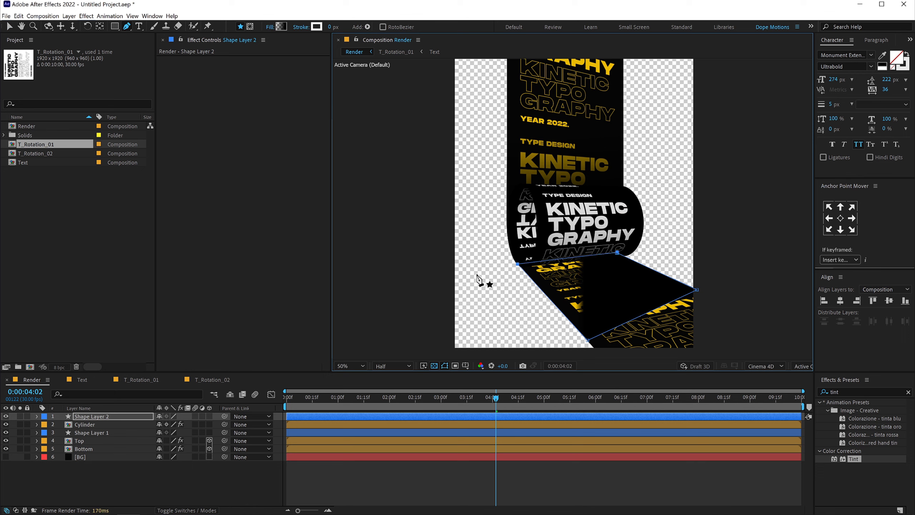
Step: Move Shape Layer 2 directly below the Cylinder layer and expand its Gradient Fill 1 properties, selecting the Start Point
{"action": "left_click", "coordinate": [37, 416]}
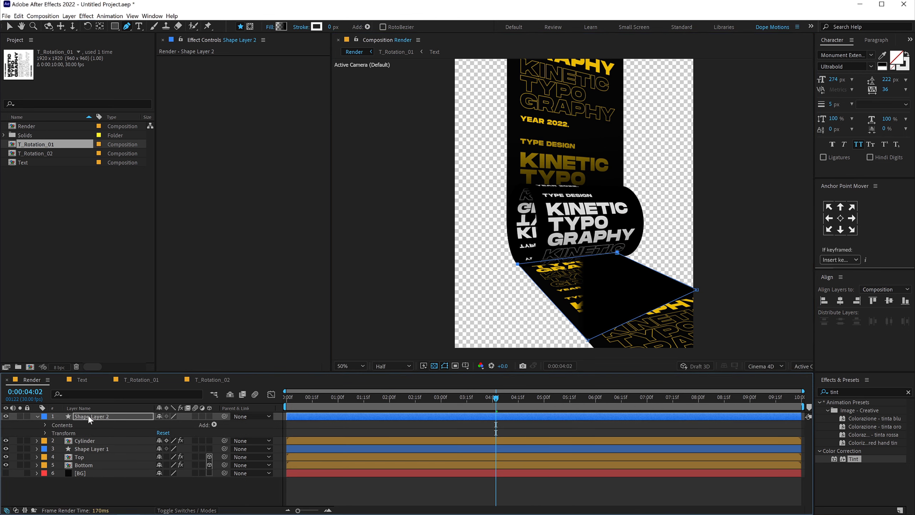
{"action": "left_click_drag", "start_coordinate": [88, 416], "coordinate": [86, 442]}
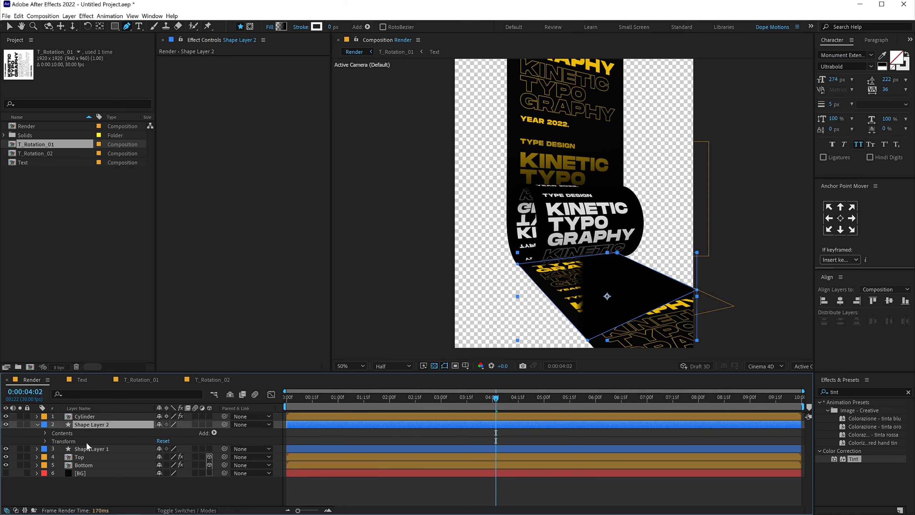
{"action": "left_click", "coordinate": [46, 432]}
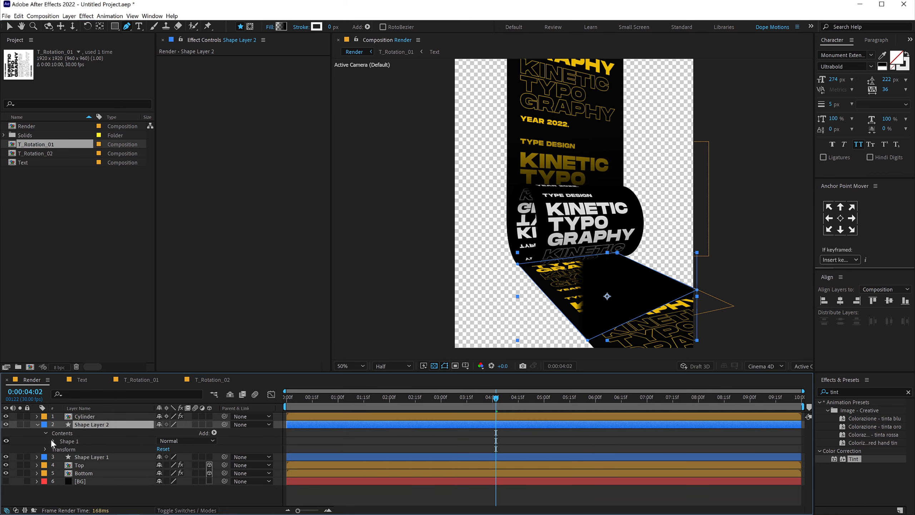
{"action": "left_click", "coordinate": [51, 439]}
{"action": "scroll", "coordinate": [70, 464], "scroll_direction": "down", "scroll_amount": 1}
{"action": "left_click", "coordinate": [61, 453]}
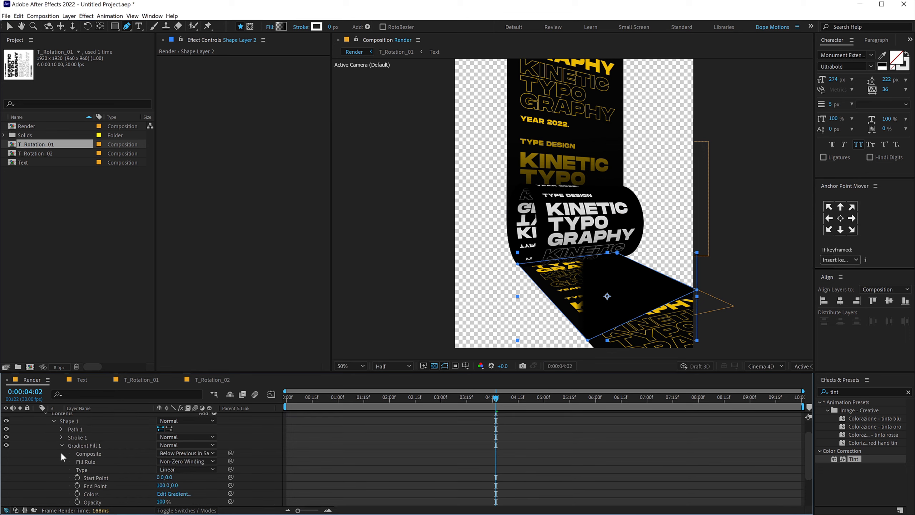
{"action": "scroll", "coordinate": [106, 428], "scroll_direction": "down", "scroll_amount": 4}
{"action": "left_click", "coordinate": [96, 435]}
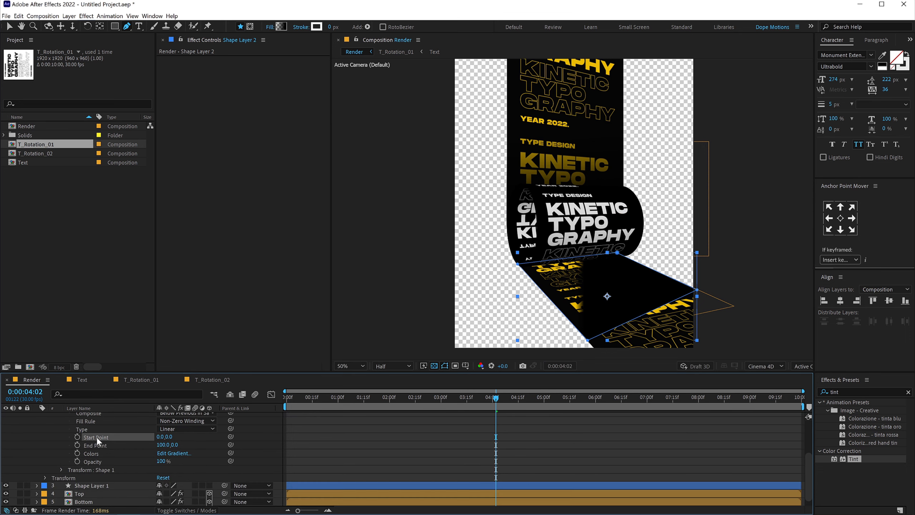
Step: Reposition Shape Layer 2's gradient so the shadow fades away from the cylinder, with Start Point about 188, 828 and End Point about 114, 368
{"action": "left_click", "coordinate": [10, 27]}
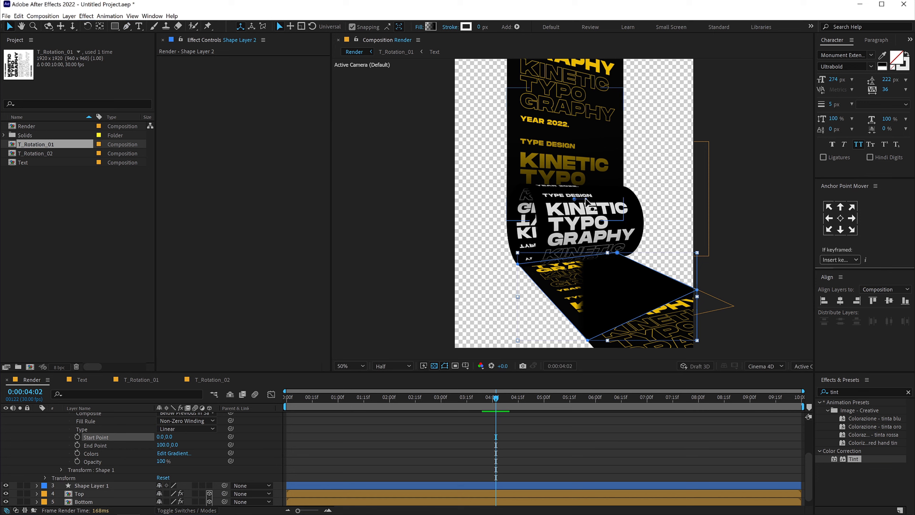
{"action": "left_click_drag", "start_coordinate": [586, 202], "coordinate": [599, 292]}
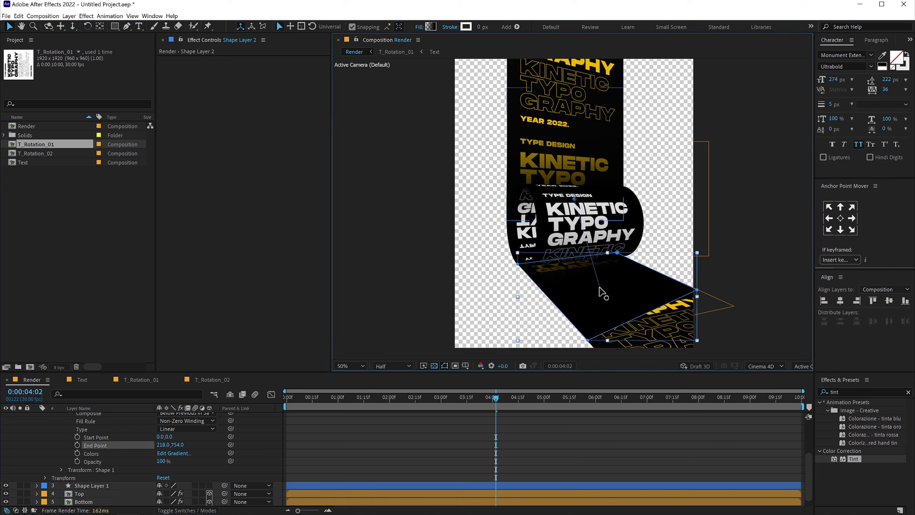
{"action": "left_click_drag", "start_coordinate": [575, 201], "coordinate": [578, 255]}
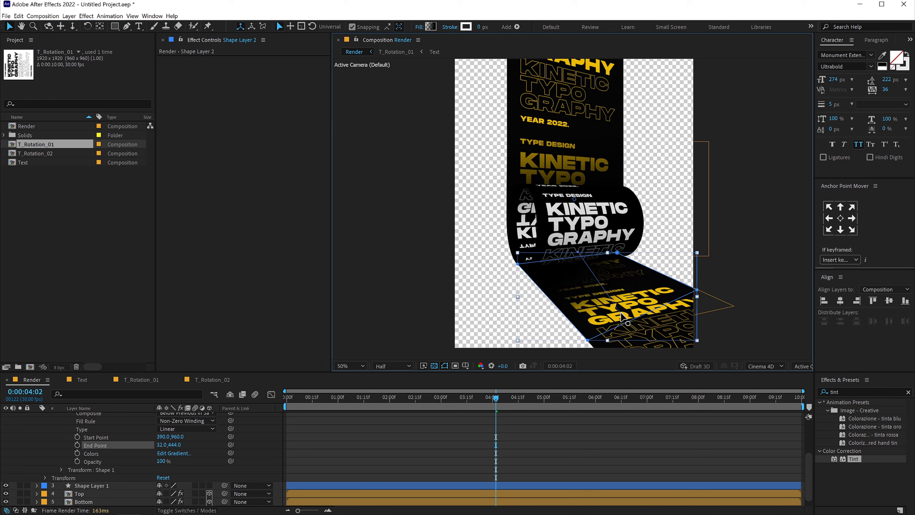
{"action": "mouse_move", "coordinate": [621, 314]}
{"action": "left_mouse_down"}
{"action": "mouse_move", "coordinate": [595, 324]}
{"action": "mouse_move", "coordinate": [615, 331]}
{"action": "left_mouse_up"}
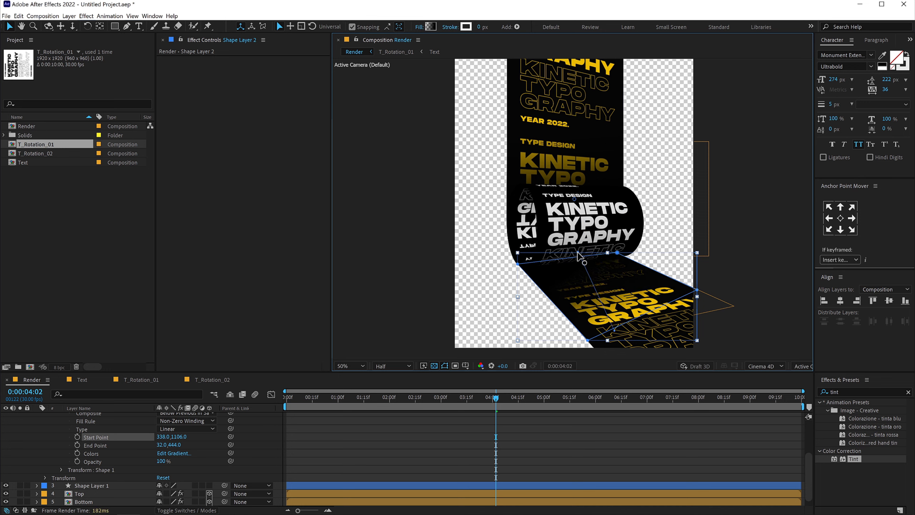
{"action": "left_click_drag", "start_coordinate": [578, 255], "coordinate": [584, 235]}
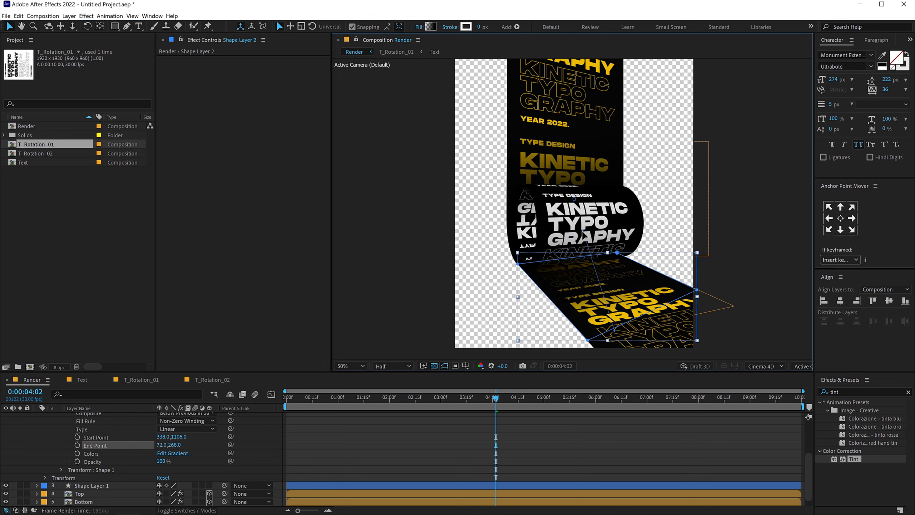
{"action": "left_click_drag", "start_coordinate": [616, 328], "coordinate": [598, 292]}
{"action": "left_click_drag", "start_coordinate": [584, 233], "coordinate": [589, 246]}
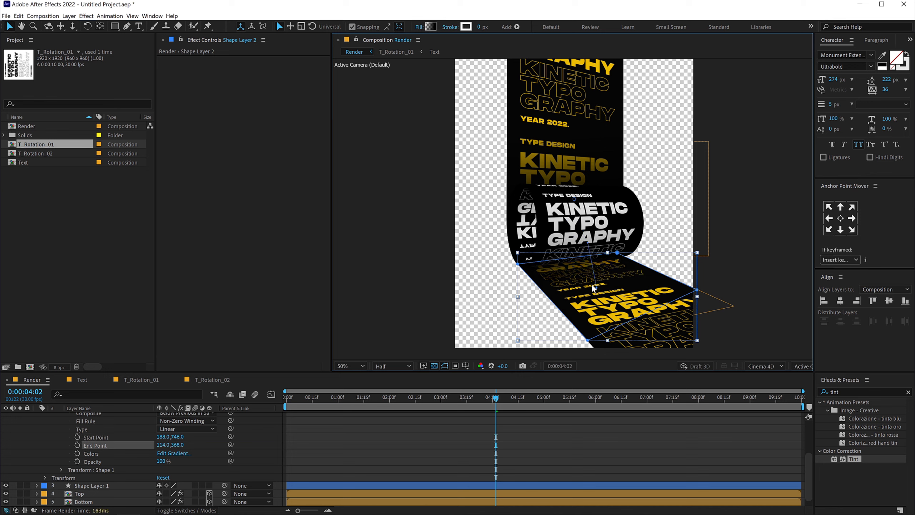
{"action": "mouse_move", "coordinate": [598, 292]}
{"action": "left_mouse_down"}
{"action": "mouse_move", "coordinate": [605, 300]}
{"action": "mouse_move", "coordinate": [597, 300]}
{"action": "left_mouse_up"}
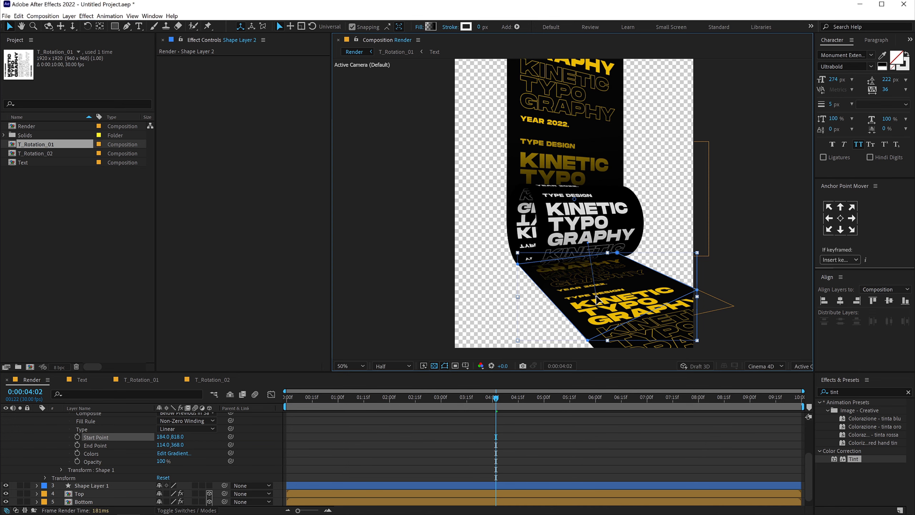
Step: Scrub the Render timeline to preview the bottom shadow and collapse Shape Layer 2's properties
{"action": "left_click_drag", "start_coordinate": [371, 412], "coordinate": [493, 412]}
{"action": "scroll", "coordinate": [37, 426], "scroll_direction": "up", "scroll_amount": 4}
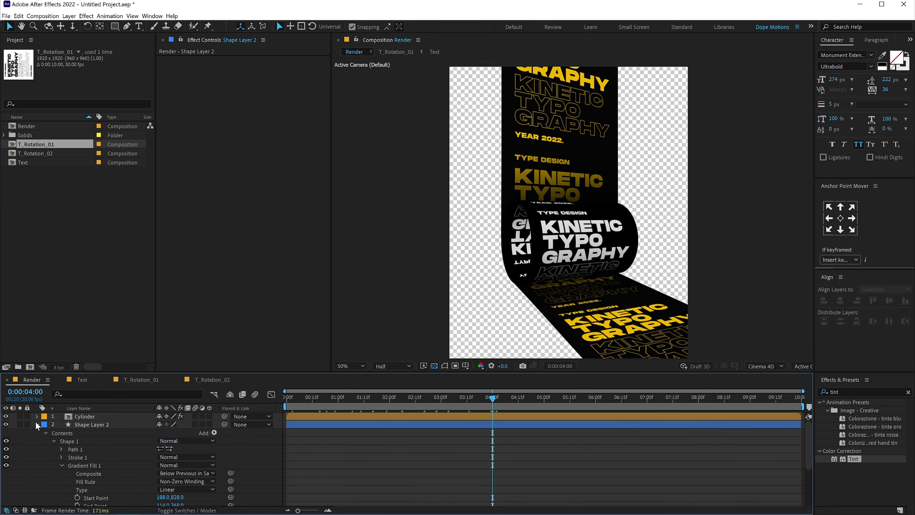
{"action": "left_click", "coordinate": [36, 424]}
Step: Make the BG layer visible and apply the Fill effect to it
{"action": "left_click", "coordinate": [82, 457]}
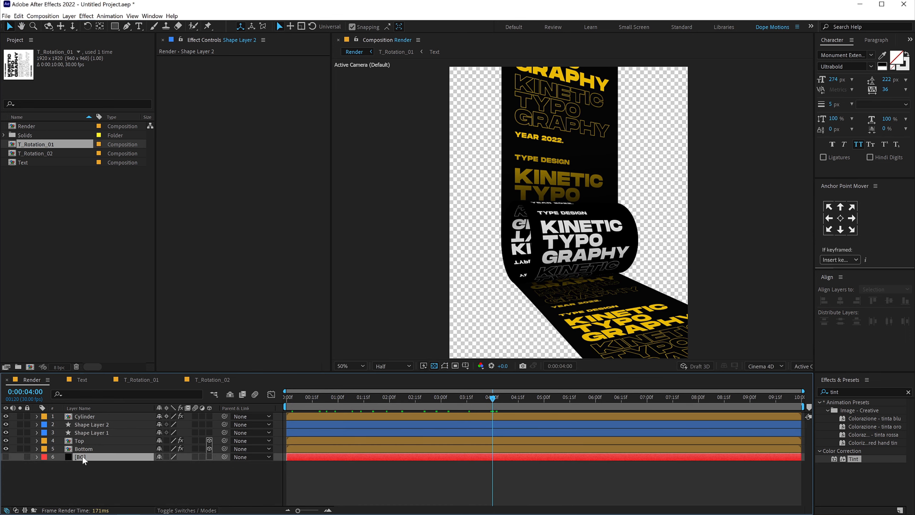
{"action": "left_click", "coordinate": [5, 456]}
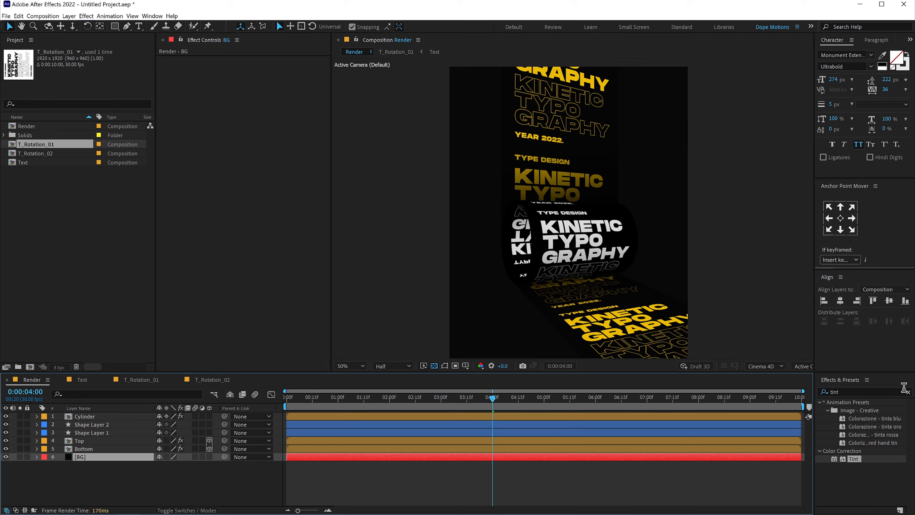
{"action": "left_click", "coordinate": [836, 388]}
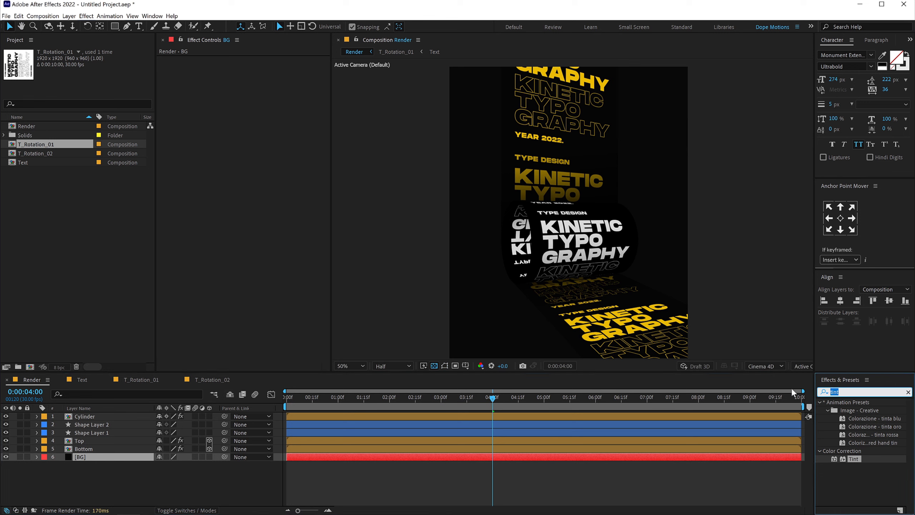
{"action": "type", "text": "fill"}
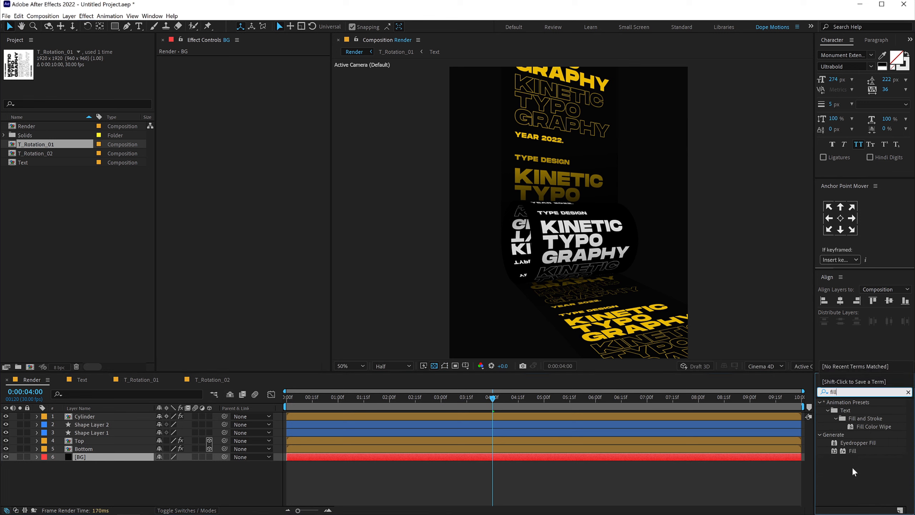
{"action": "double_click", "coordinate": [855, 449]}
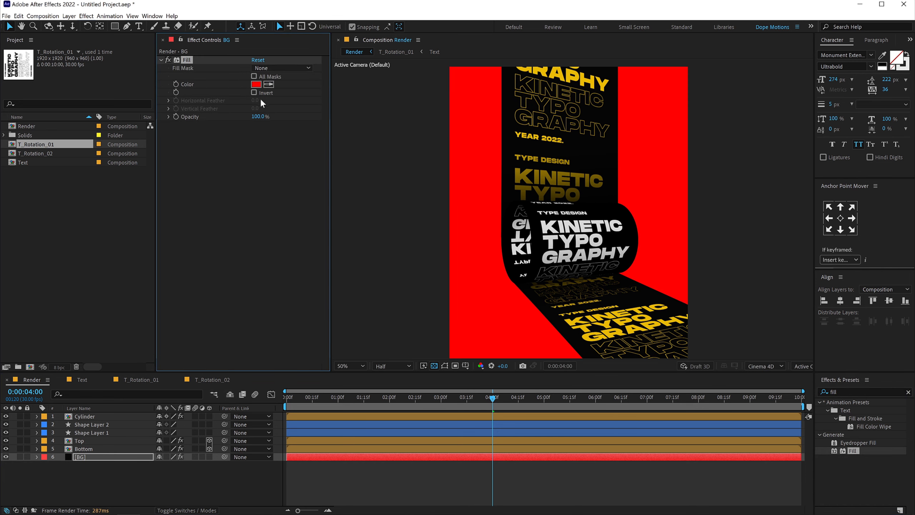
Step: Sample the yellow of the strip's text as the BG Fill color and scrub the timeline to preview it
{"action": "left_click", "coordinate": [270, 85]}
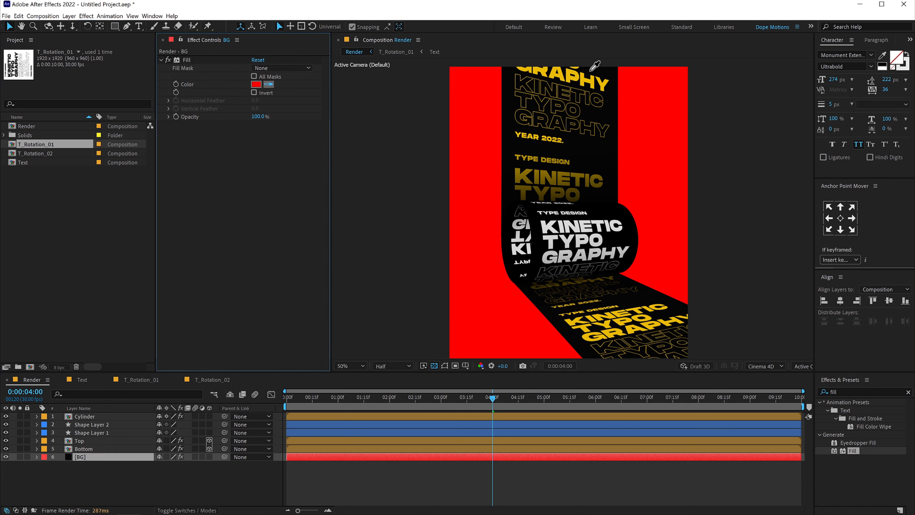
{"action": "left_click", "coordinate": [533, 88]}
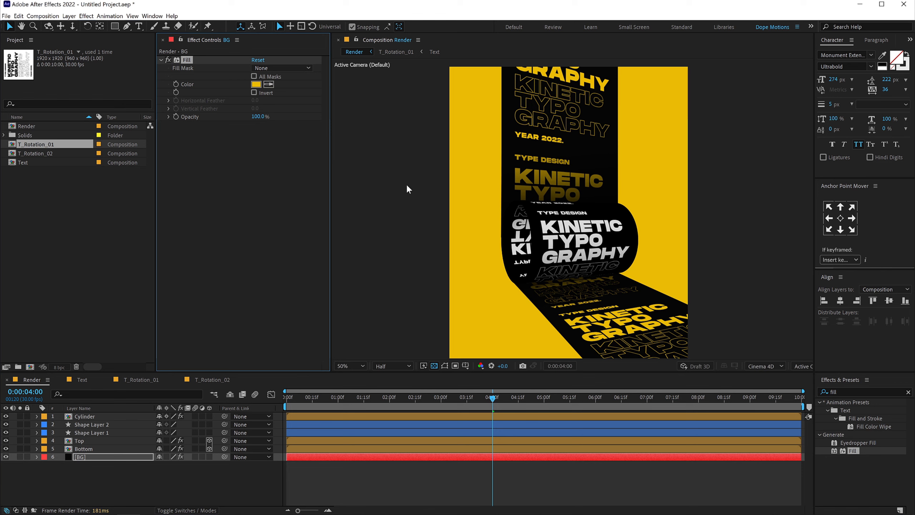
{"action": "left_click", "coordinate": [213, 480]}
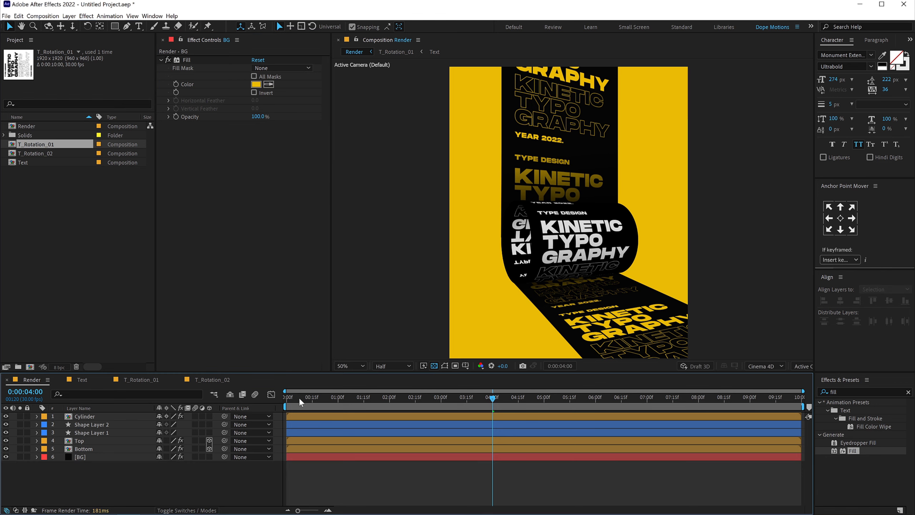
{"action": "left_click_drag", "start_coordinate": [302, 398], "coordinate": [498, 407]}
Step: Change the BG Fill color to a very dark blue with about 50% saturation and 10% brightness
{"action": "left_click", "coordinate": [256, 84]}
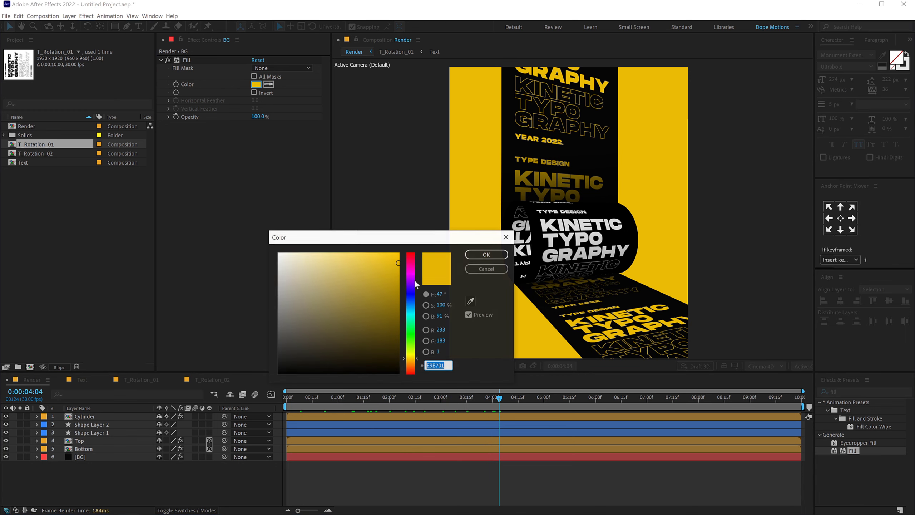
{"action": "left_click_drag", "start_coordinate": [396, 291], "coordinate": [338, 362]}
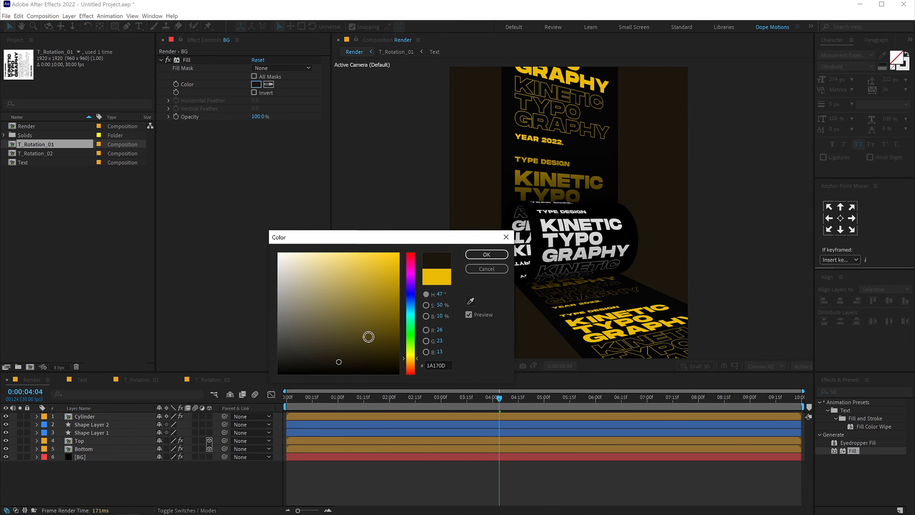
{"action": "left_click", "coordinate": [411, 300]}
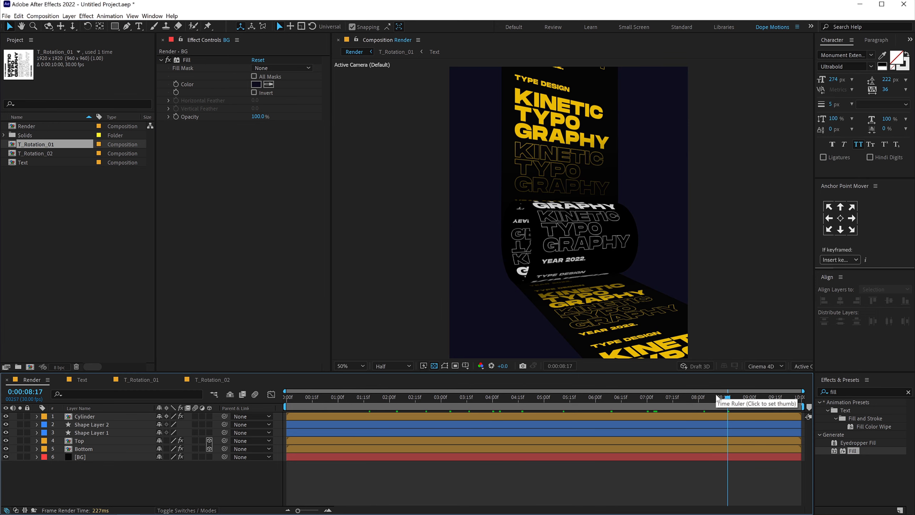